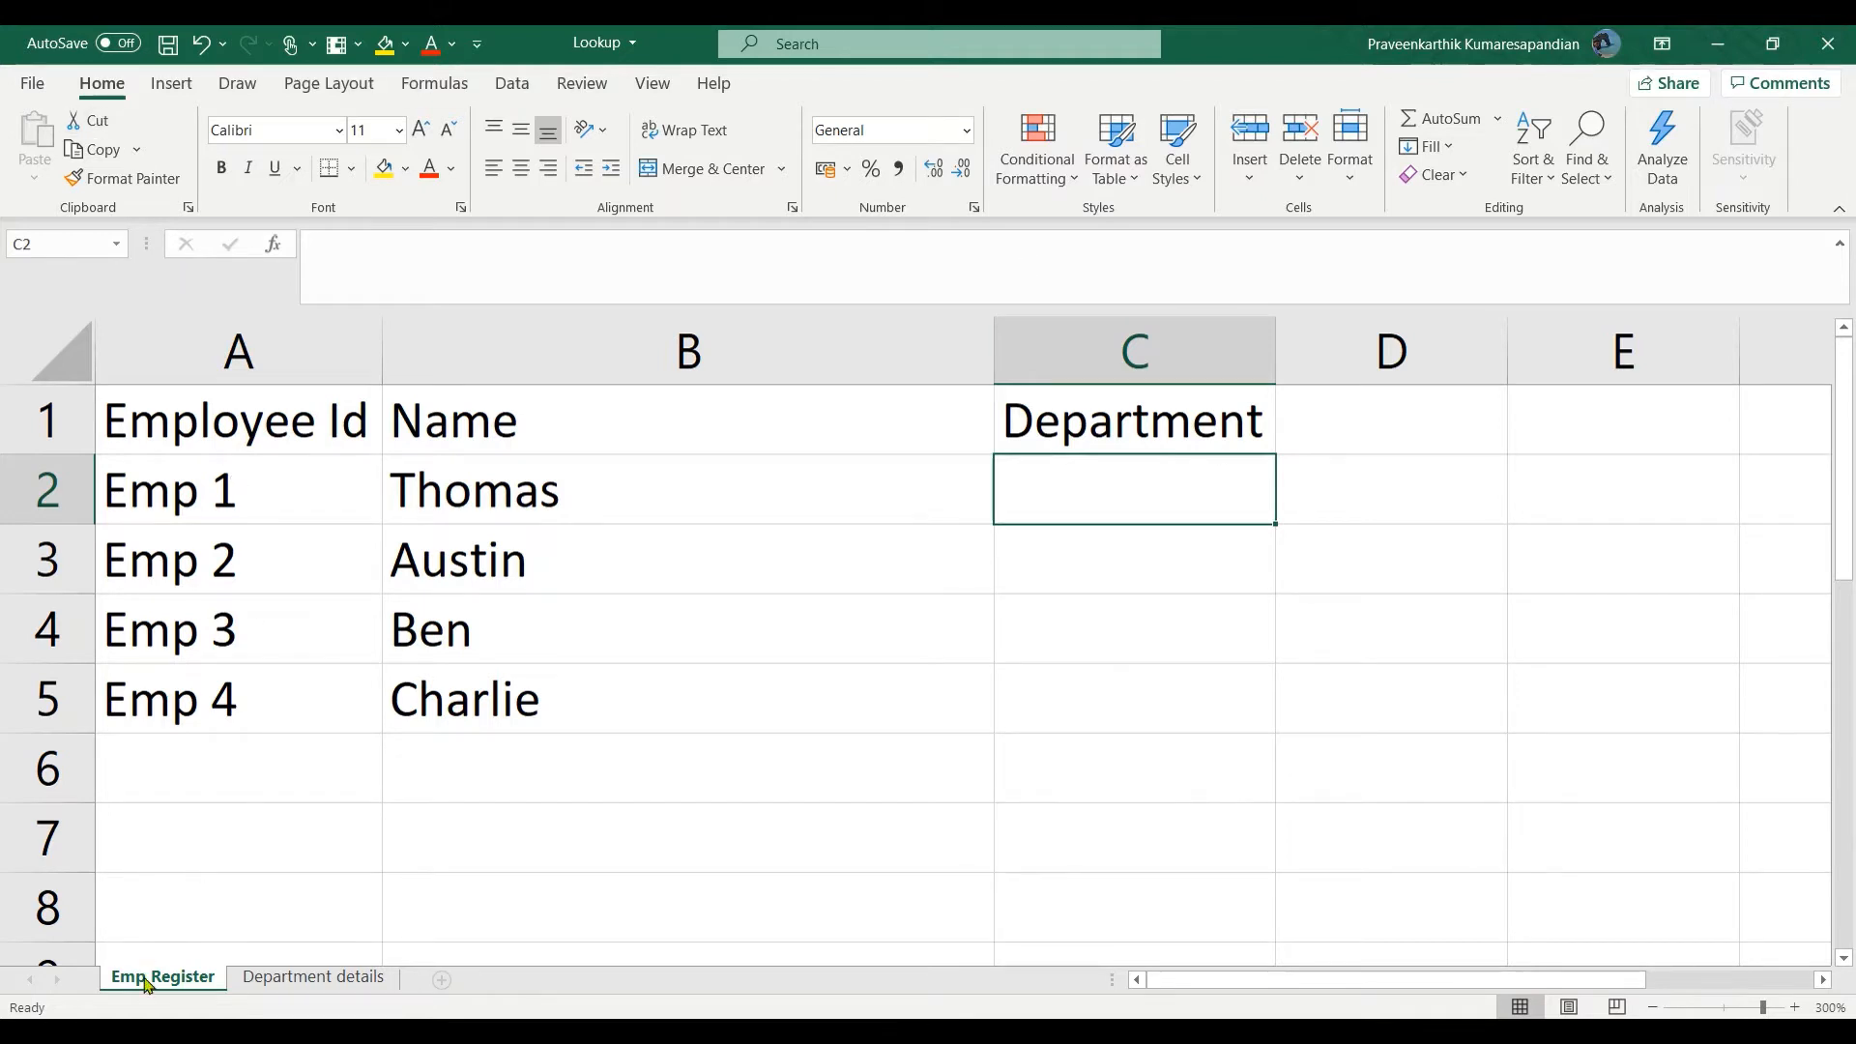
- Examine the employee IDs in A2:A5 and the names in B2:B5 of the Emp Register sheet
click(264, 478)
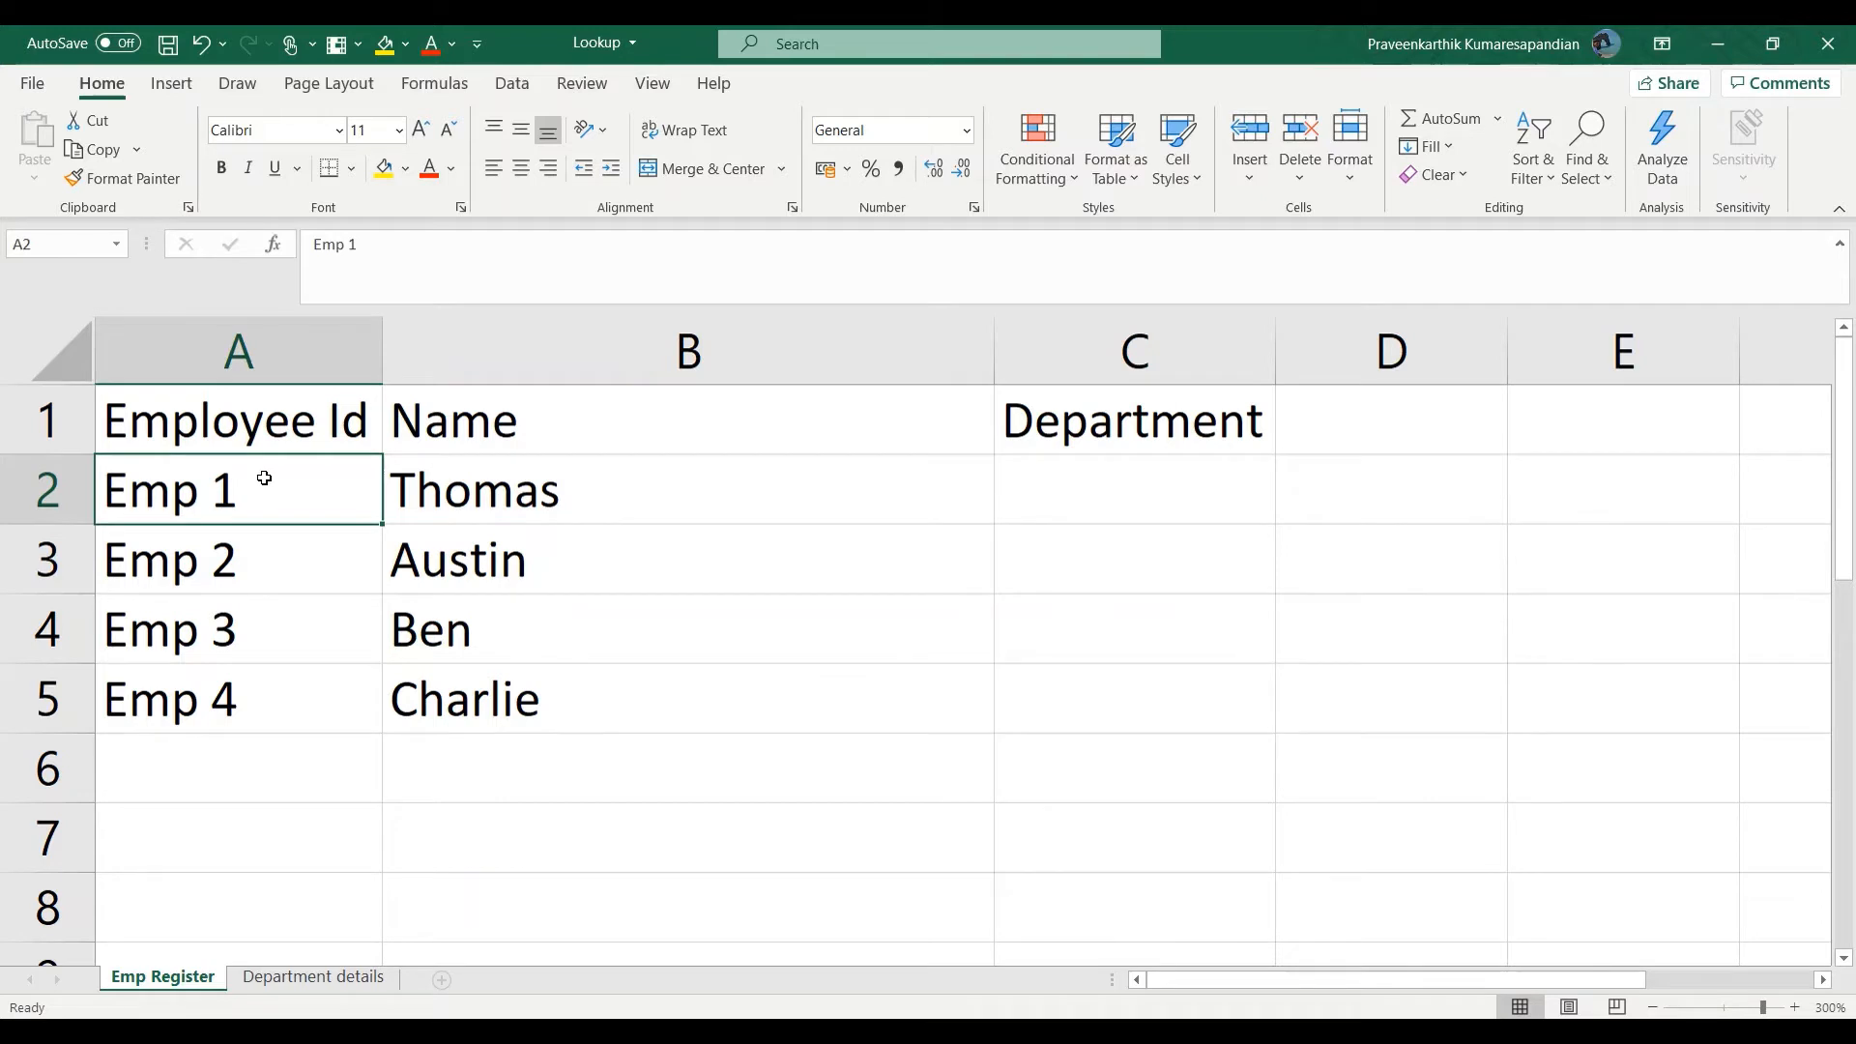
key(Right)
key(Left)
key(shift+Down)
key(shift+Down)
key(shift+Down)
key(Right)
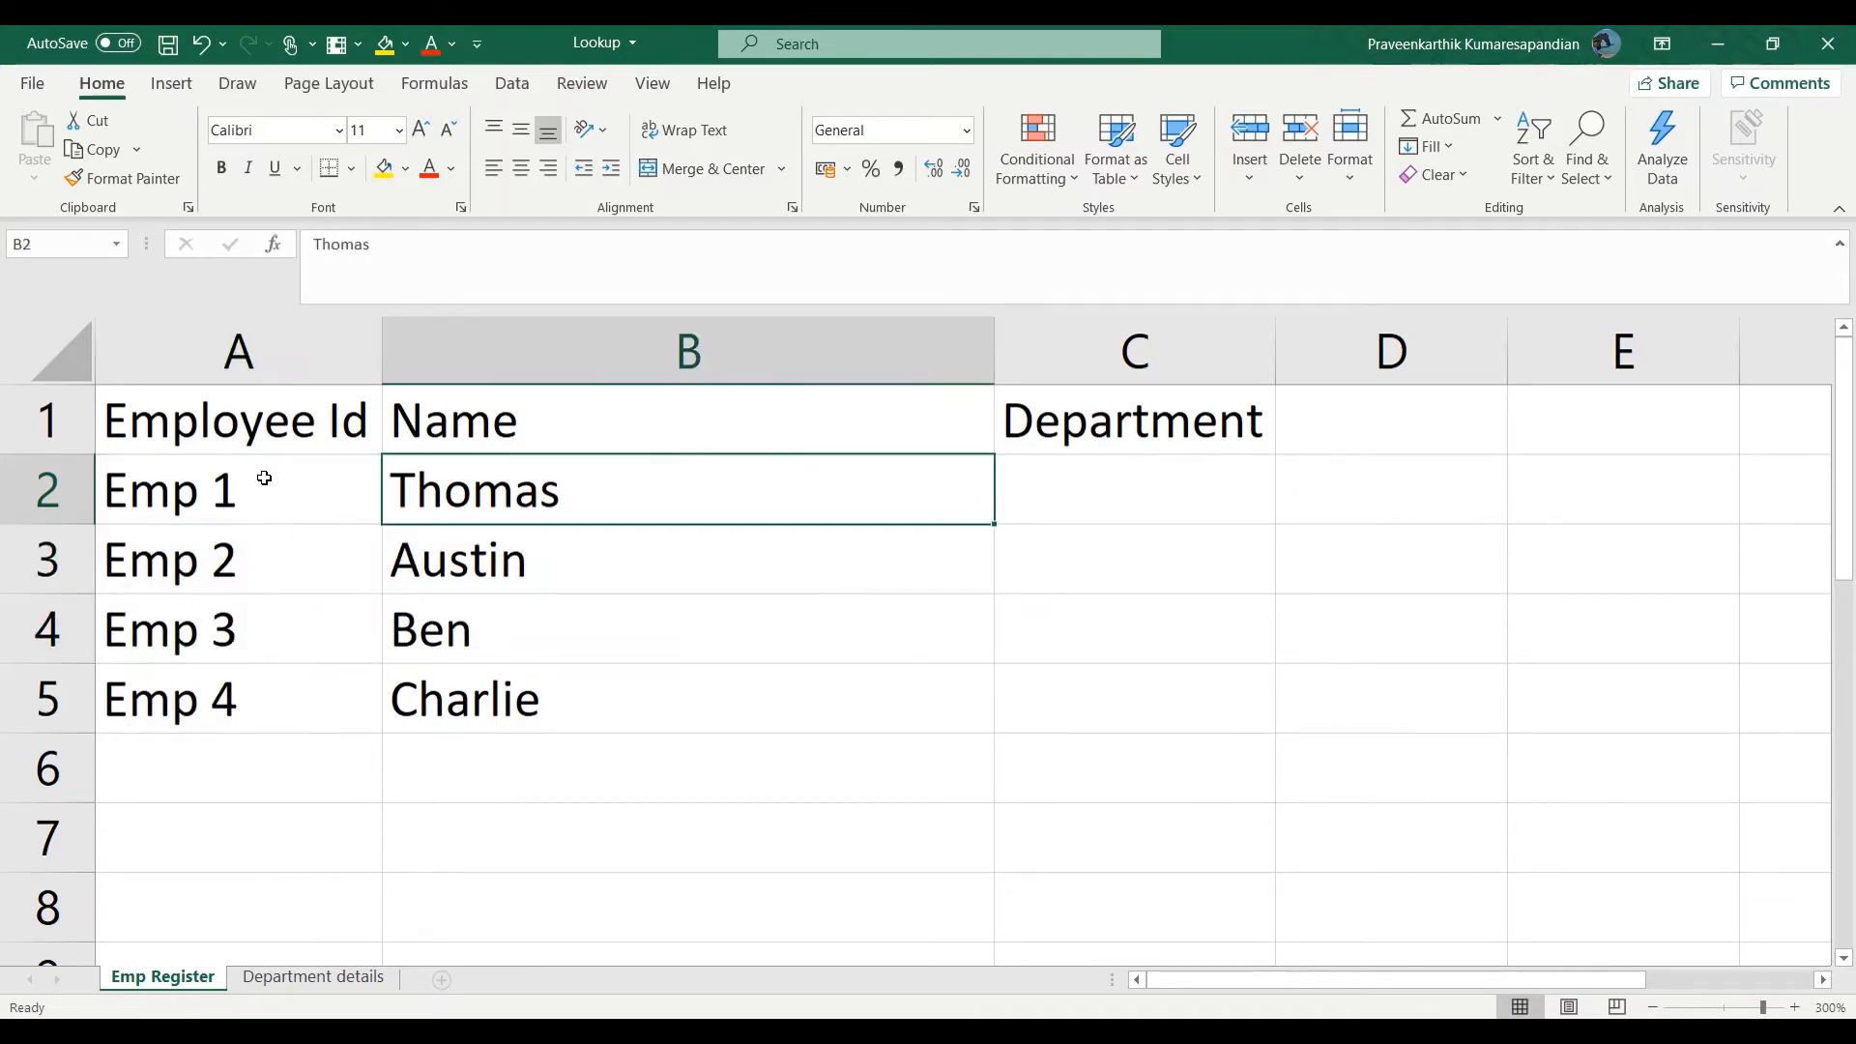
key(shift+Down)
key(shift+Down)
key(shift+Down)
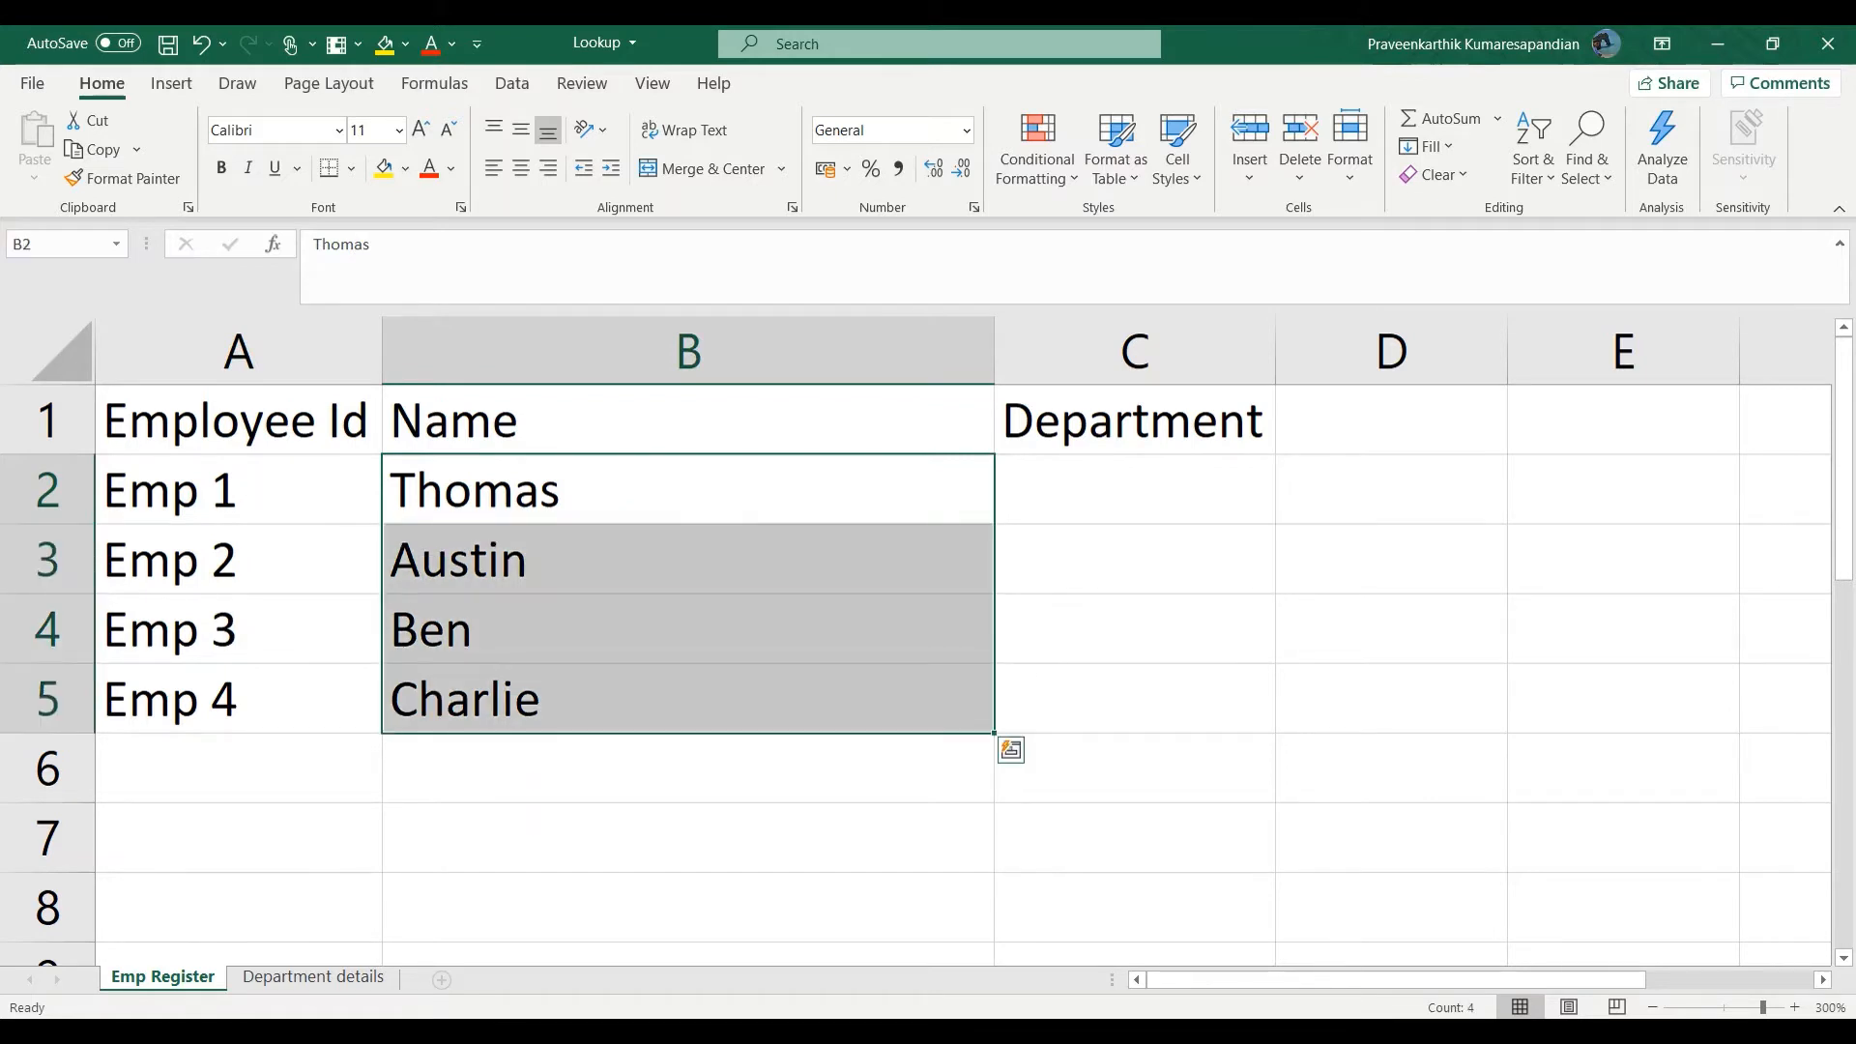
- Examine the Emp Id and Department columns on the Department details sheet and compare them with the Emp Register sheet
click(309, 977)
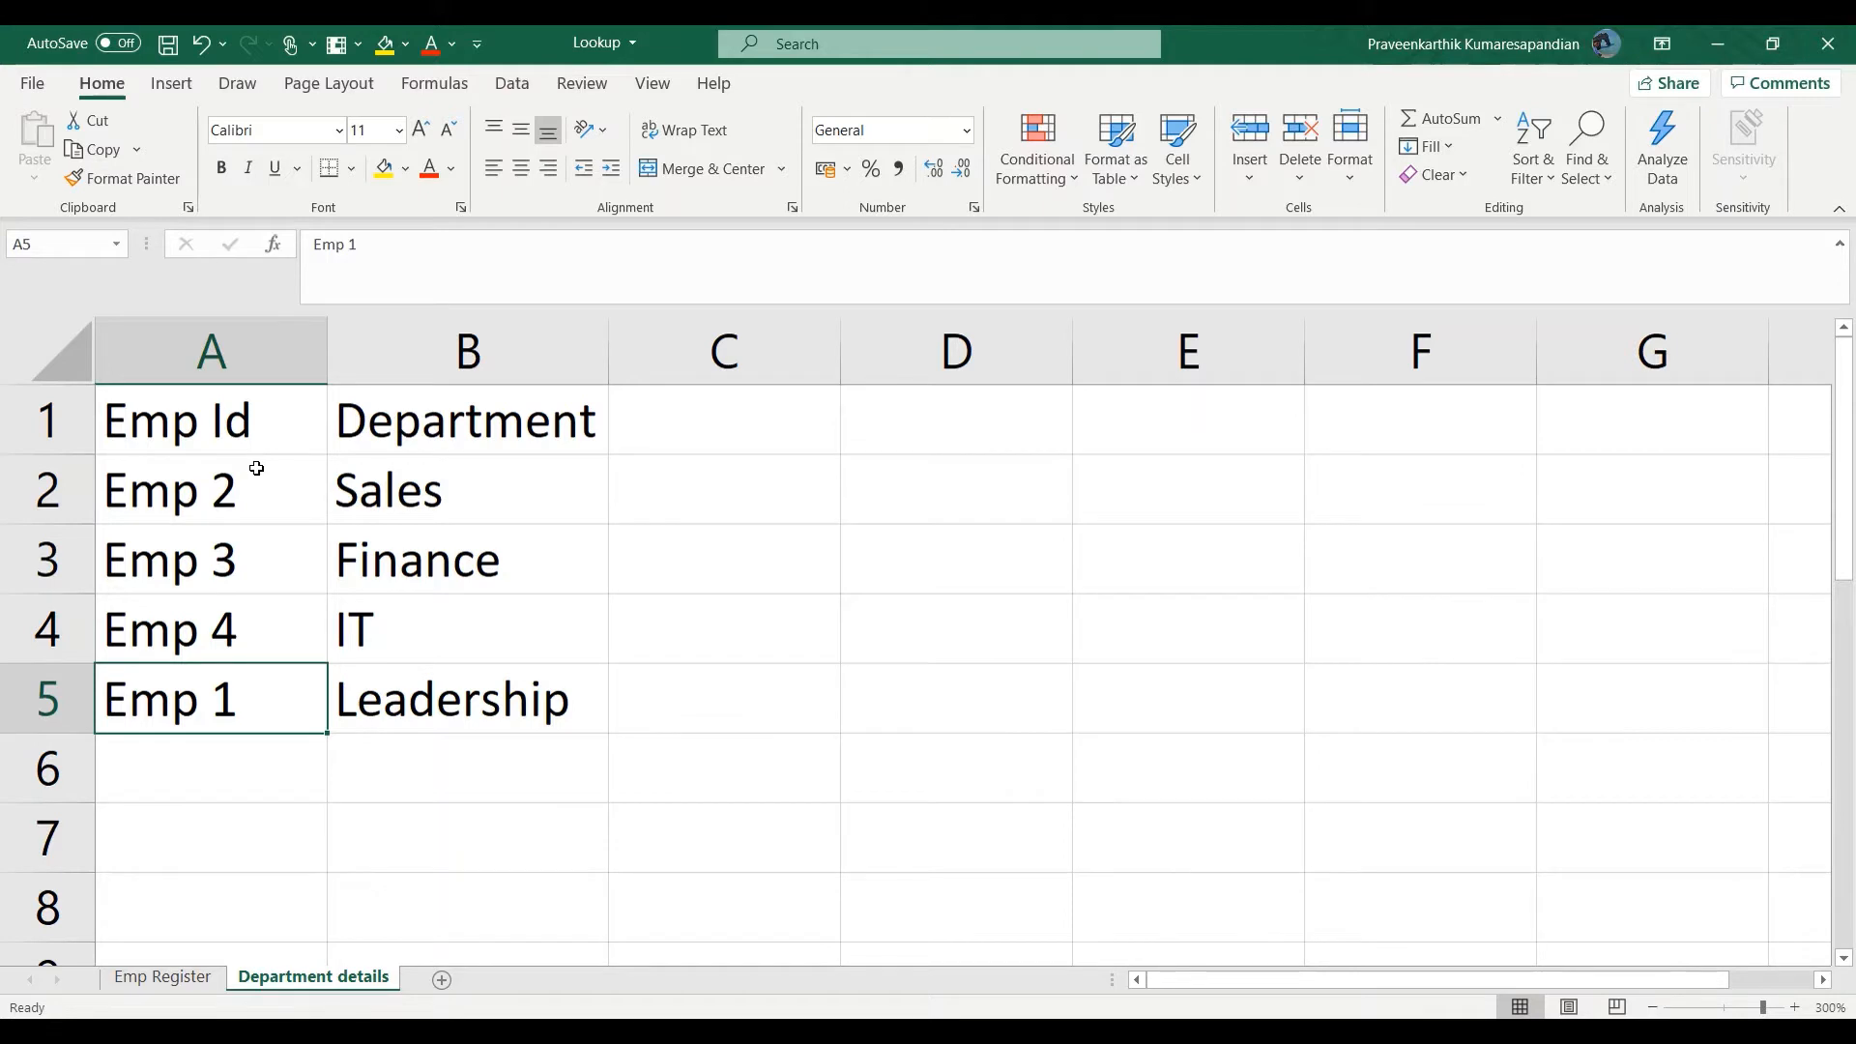
click(433, 448)
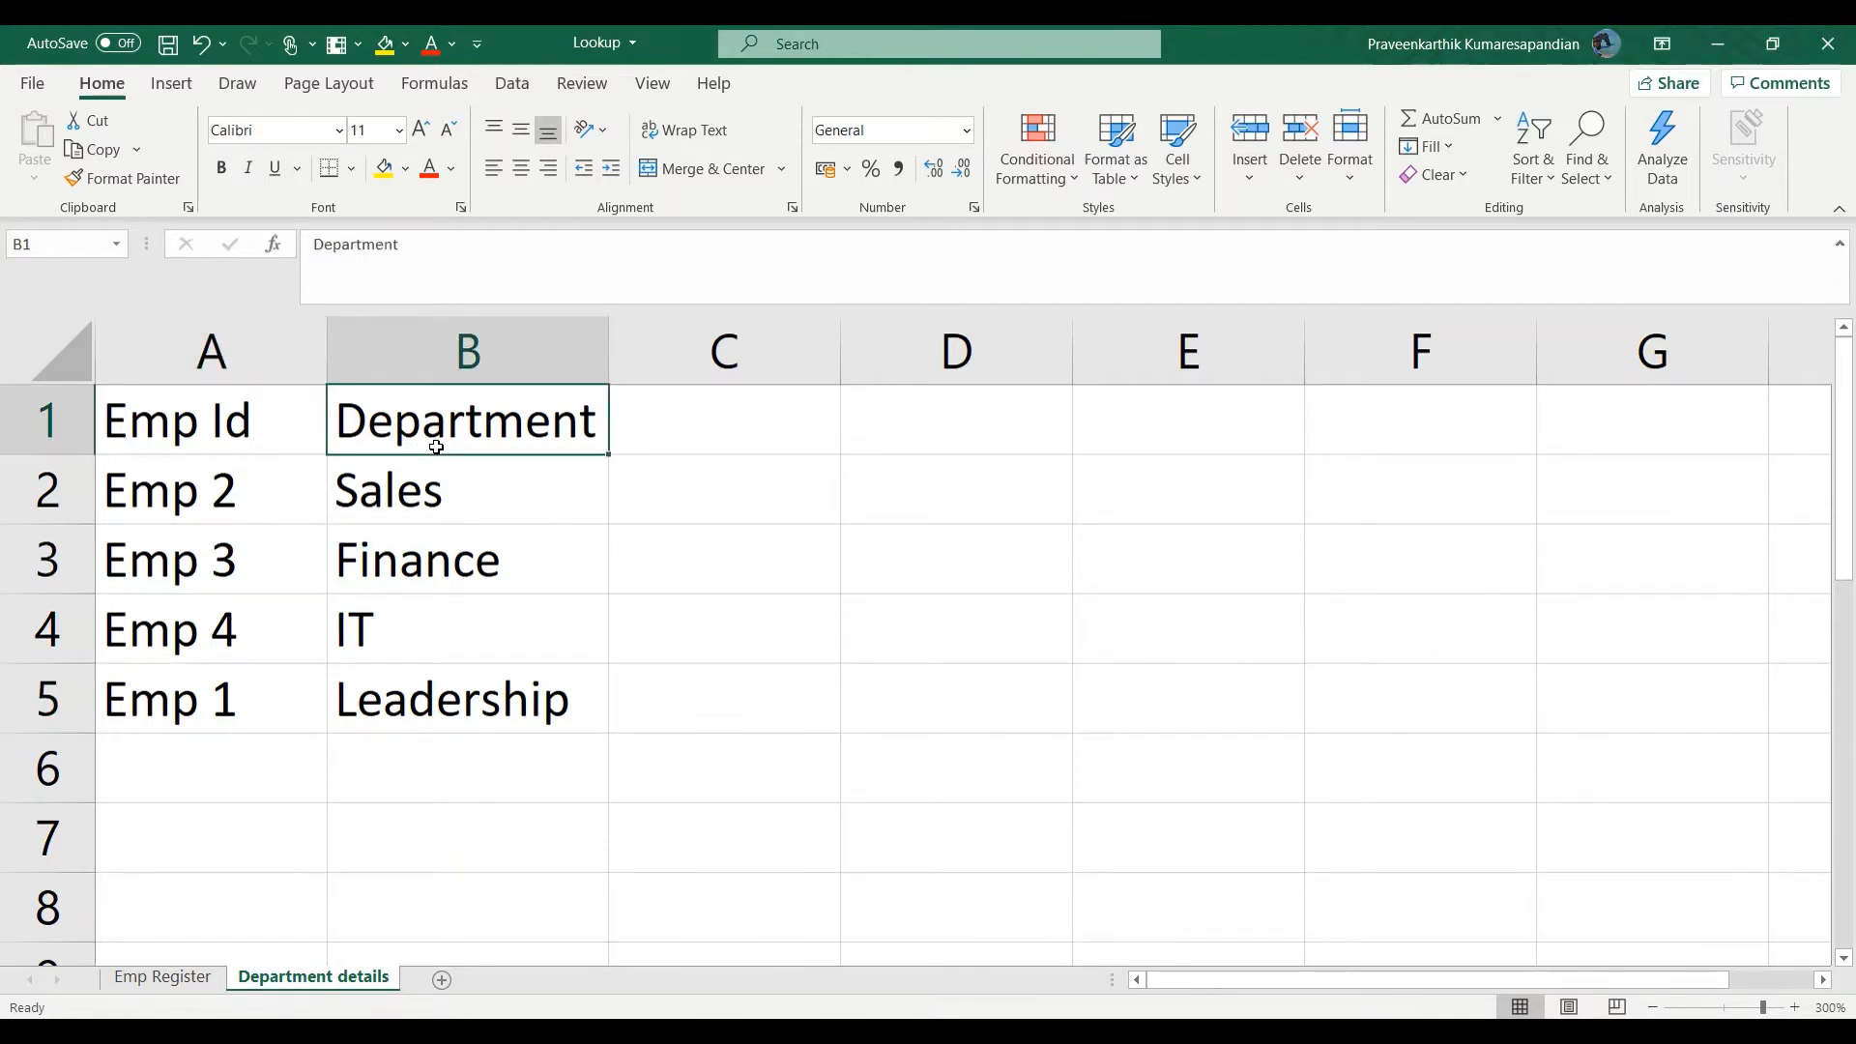
click(232, 462)
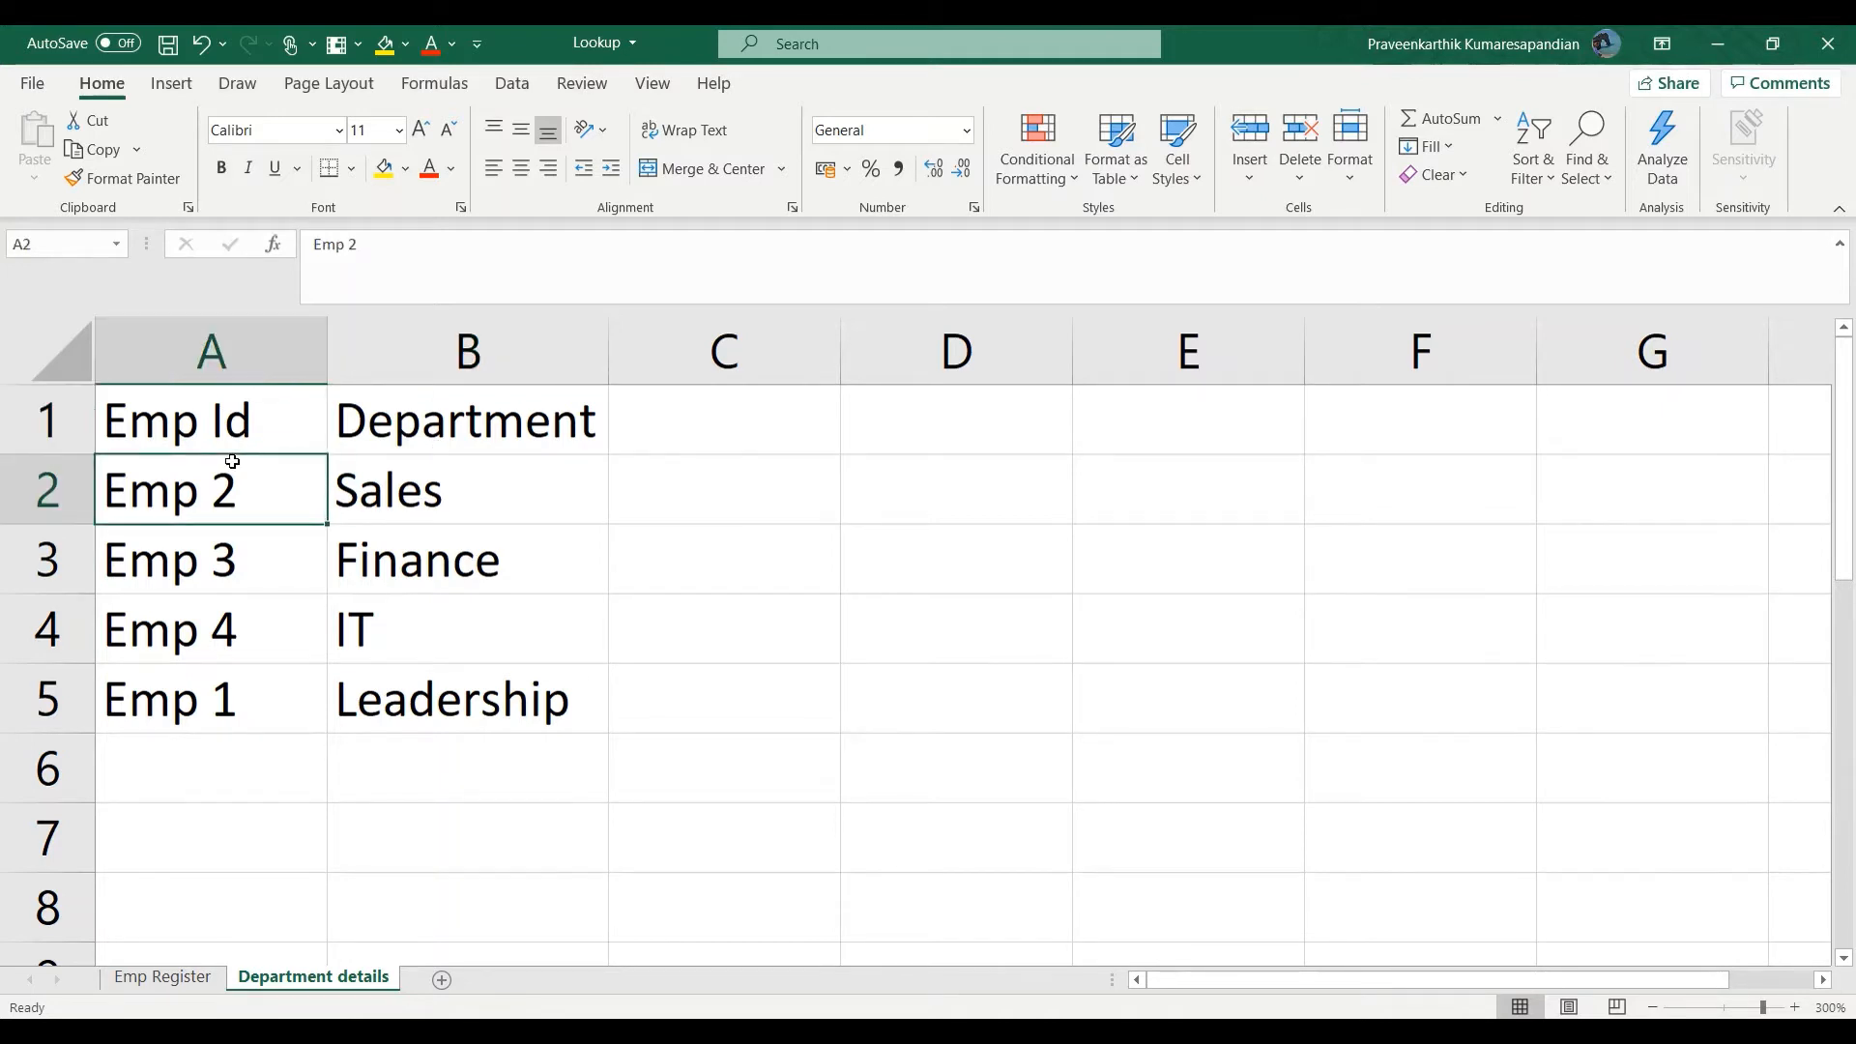
click(159, 978)
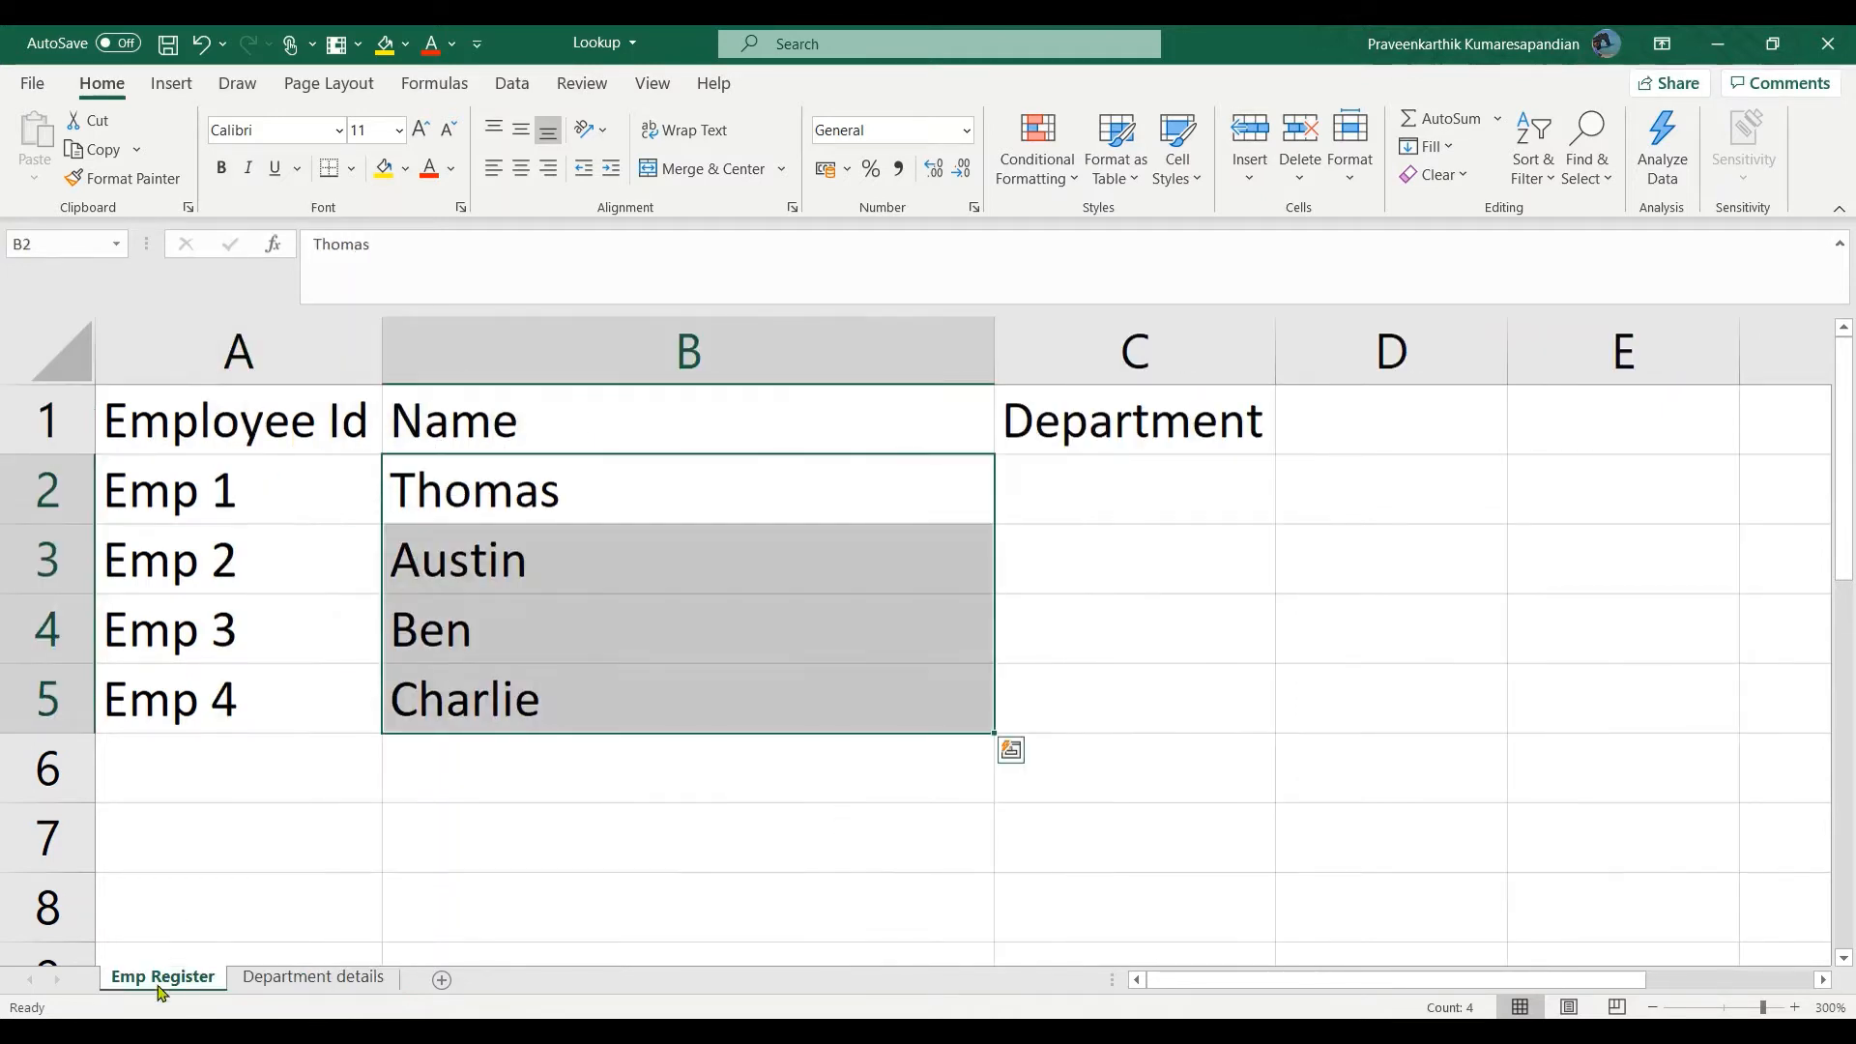
click(279, 981)
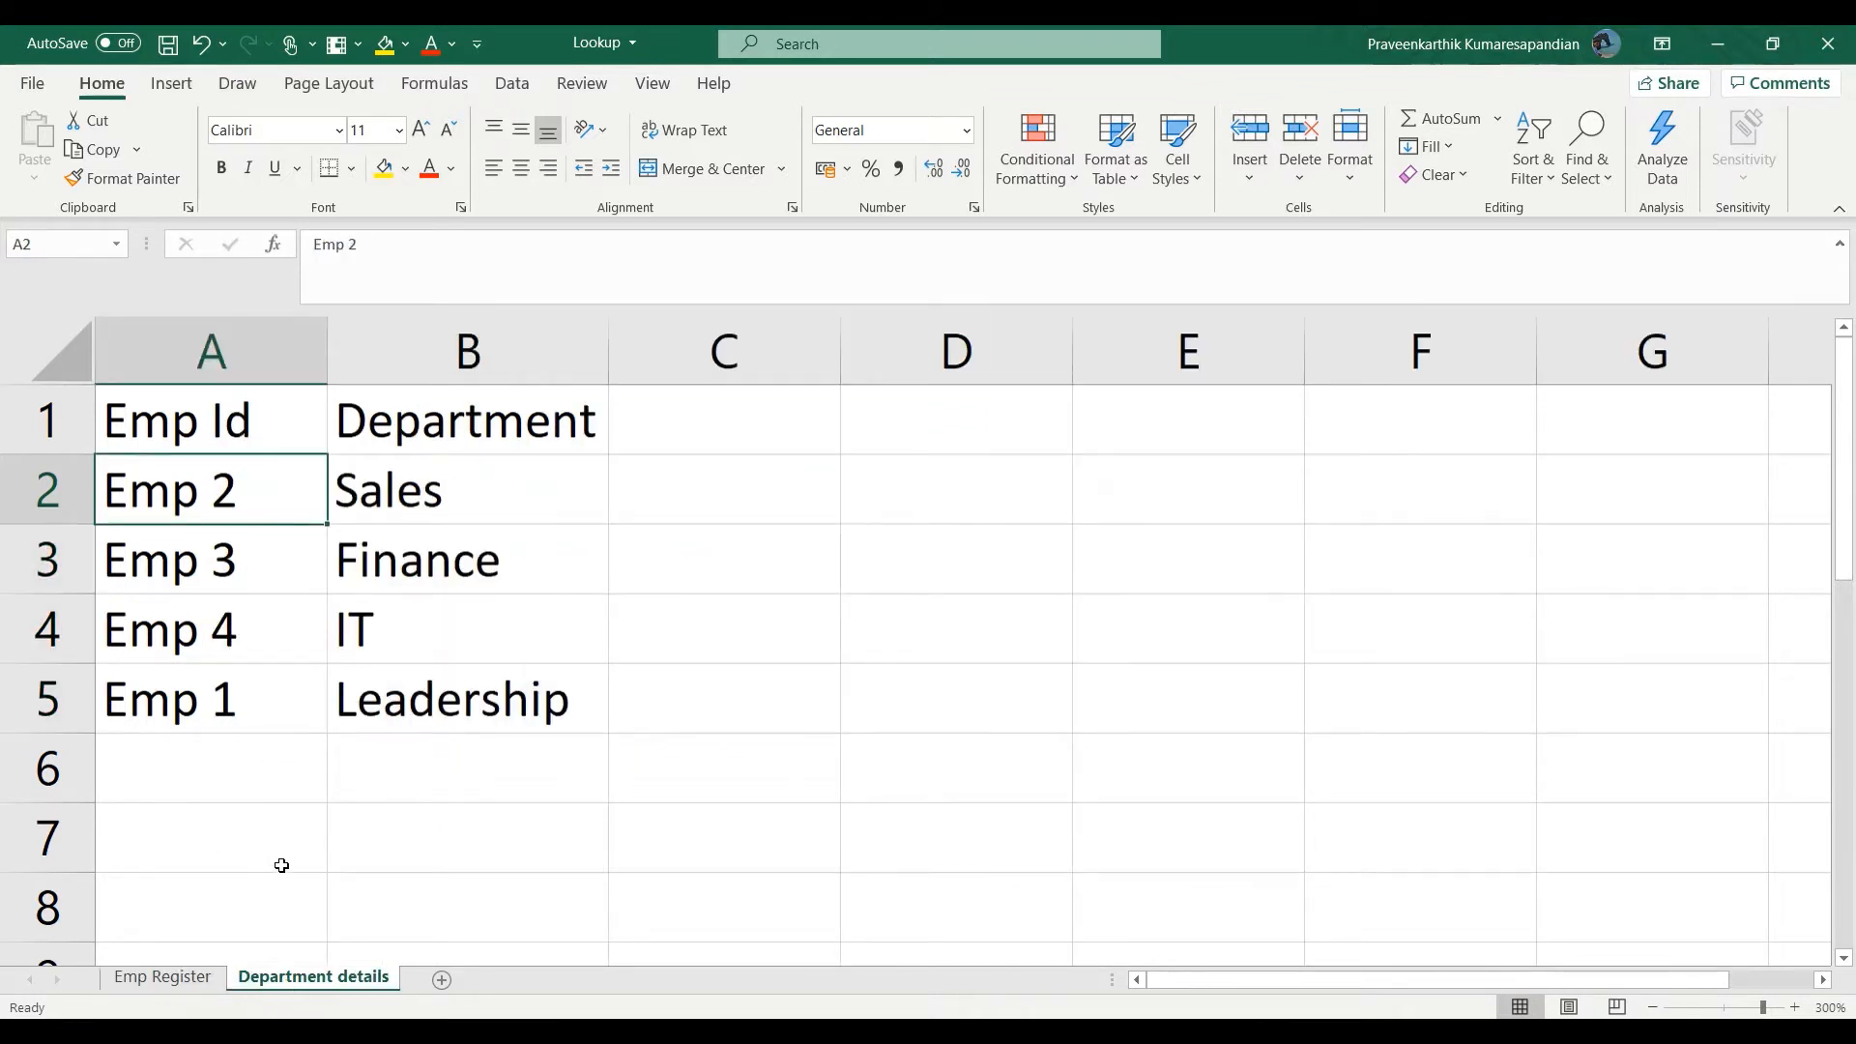
click(164, 978)
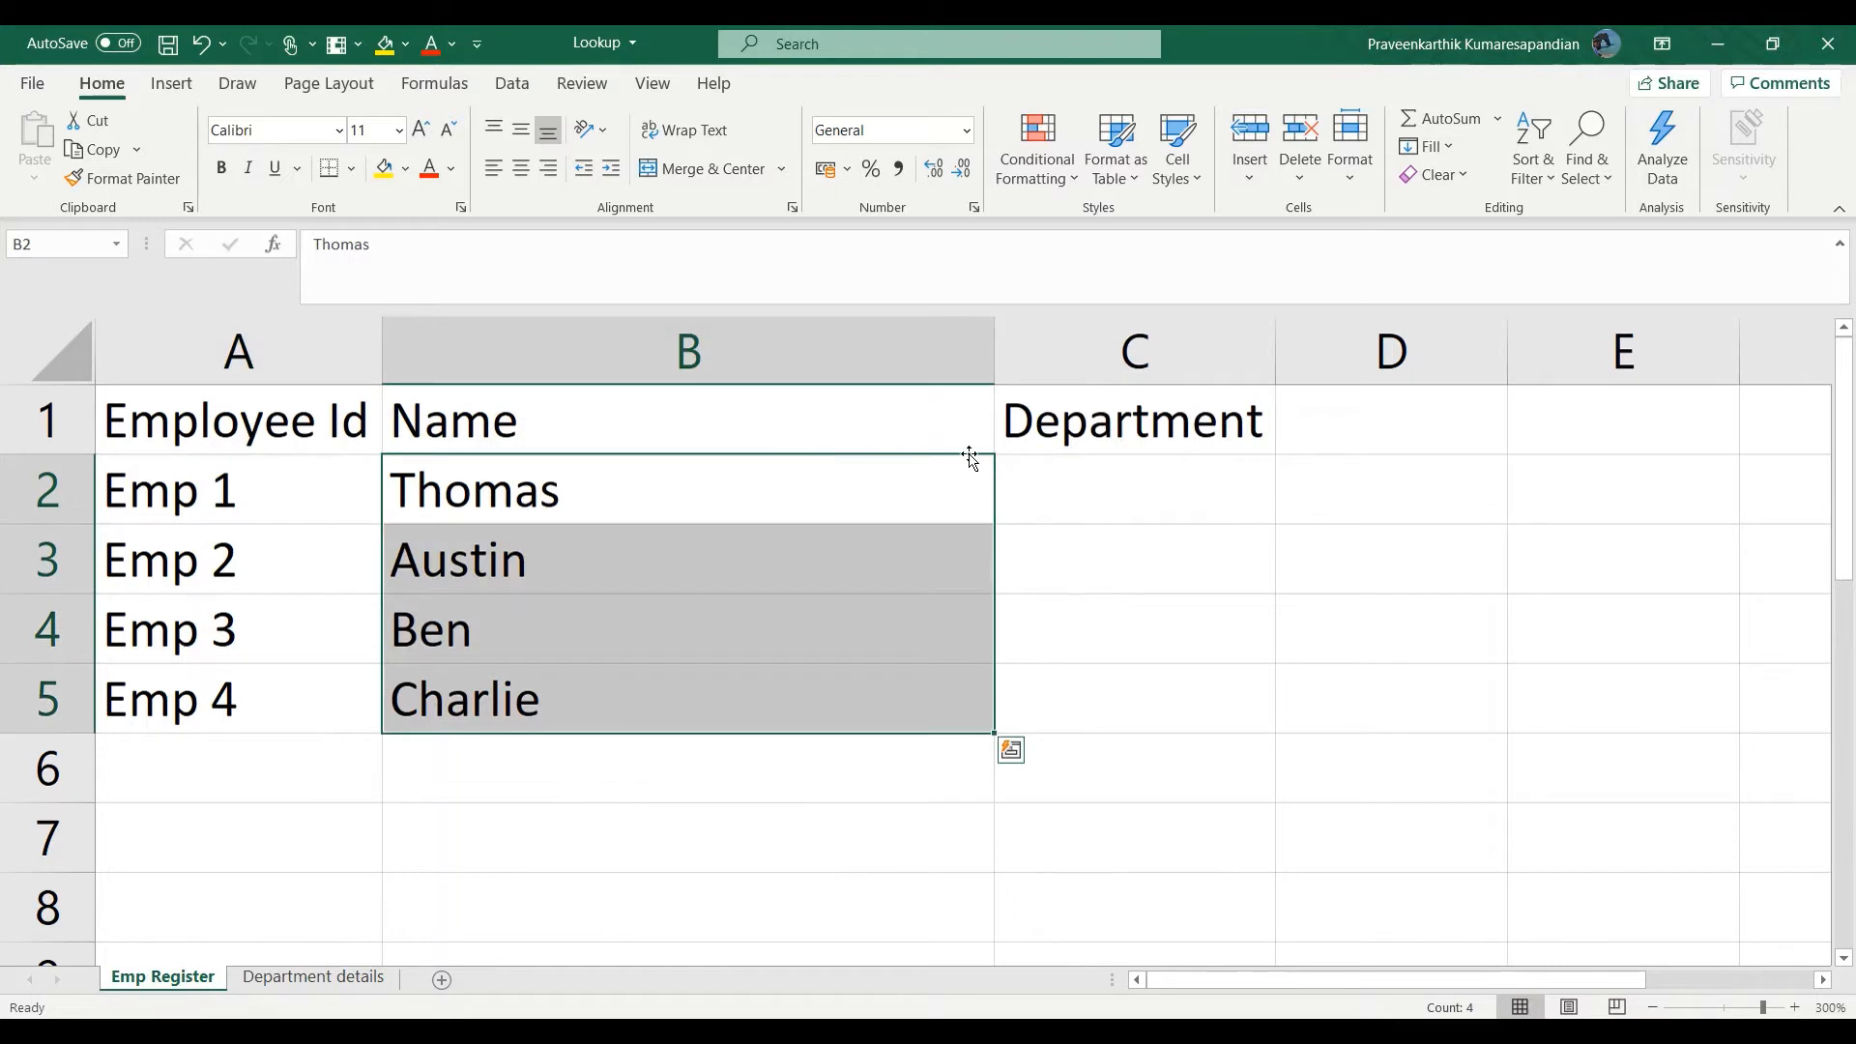
- Start a VLOOKUP formula in cell C2 of Emp Register with A2 as the lookup value
drag(967, 457, 1058, 465)
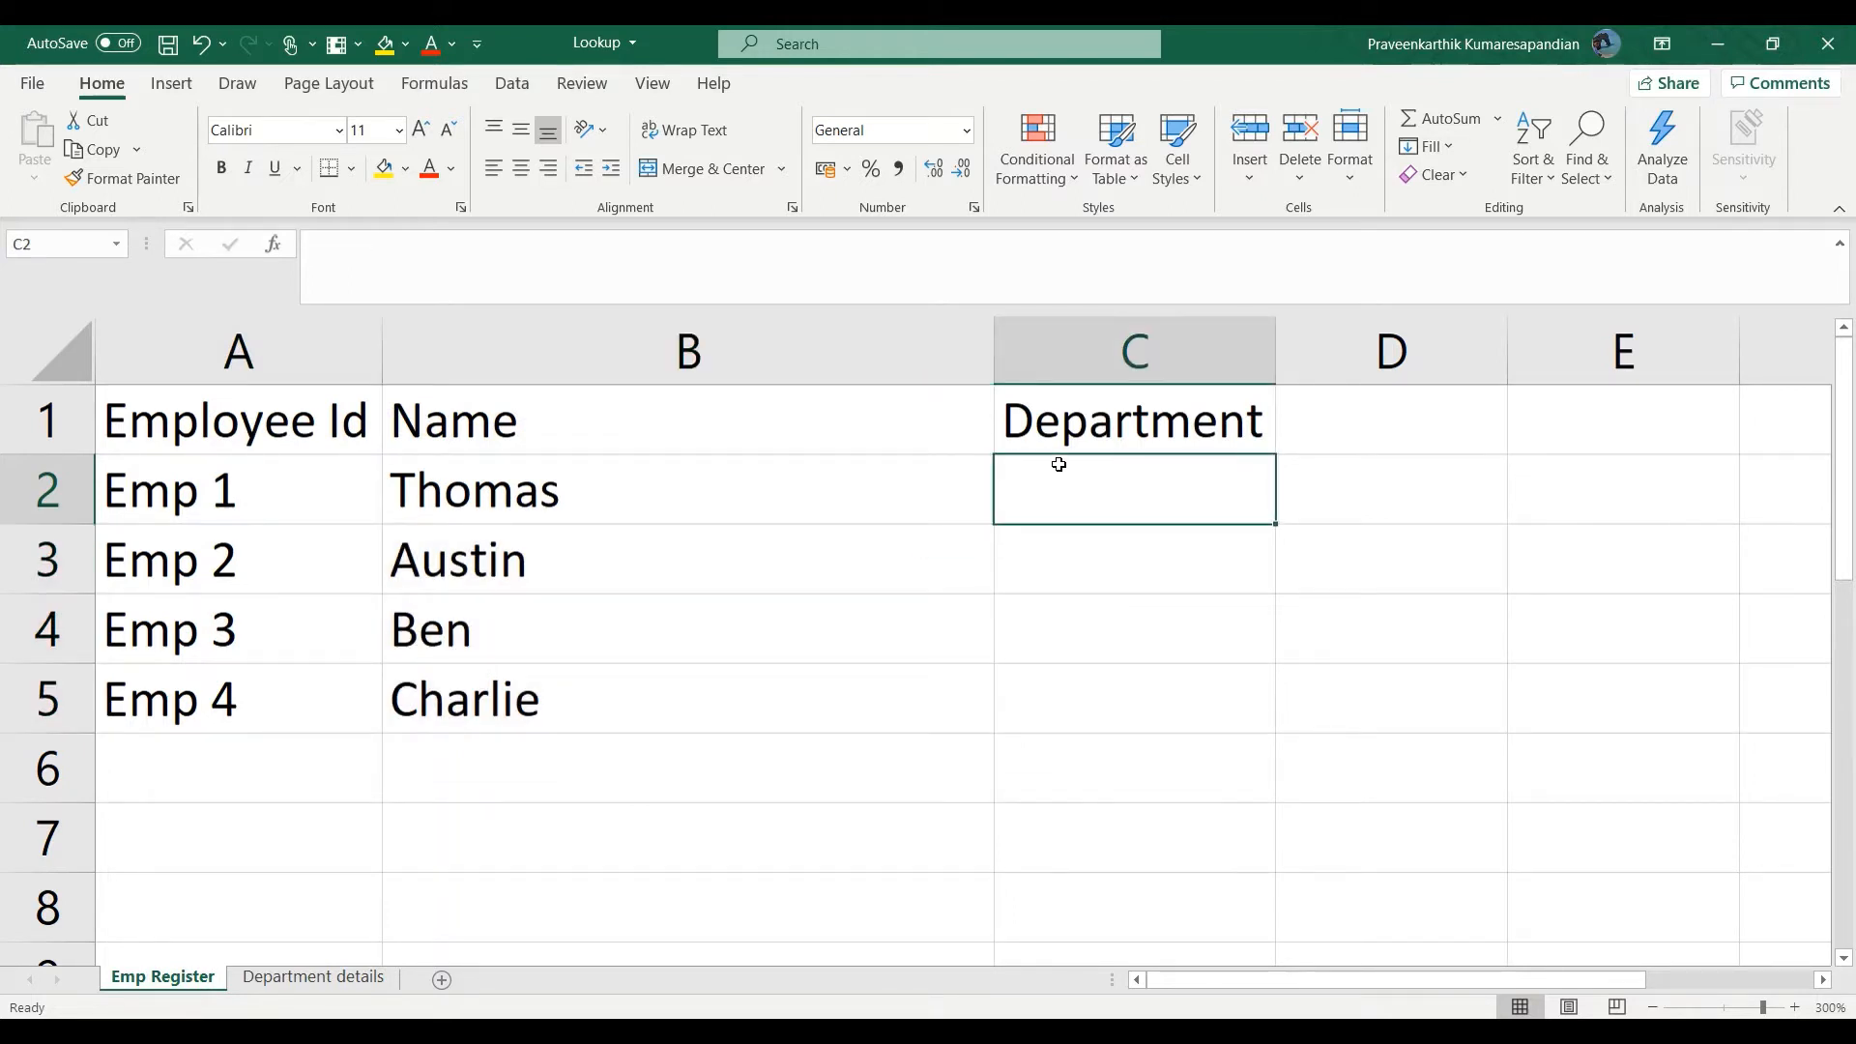
click(879, 283)
text(=)
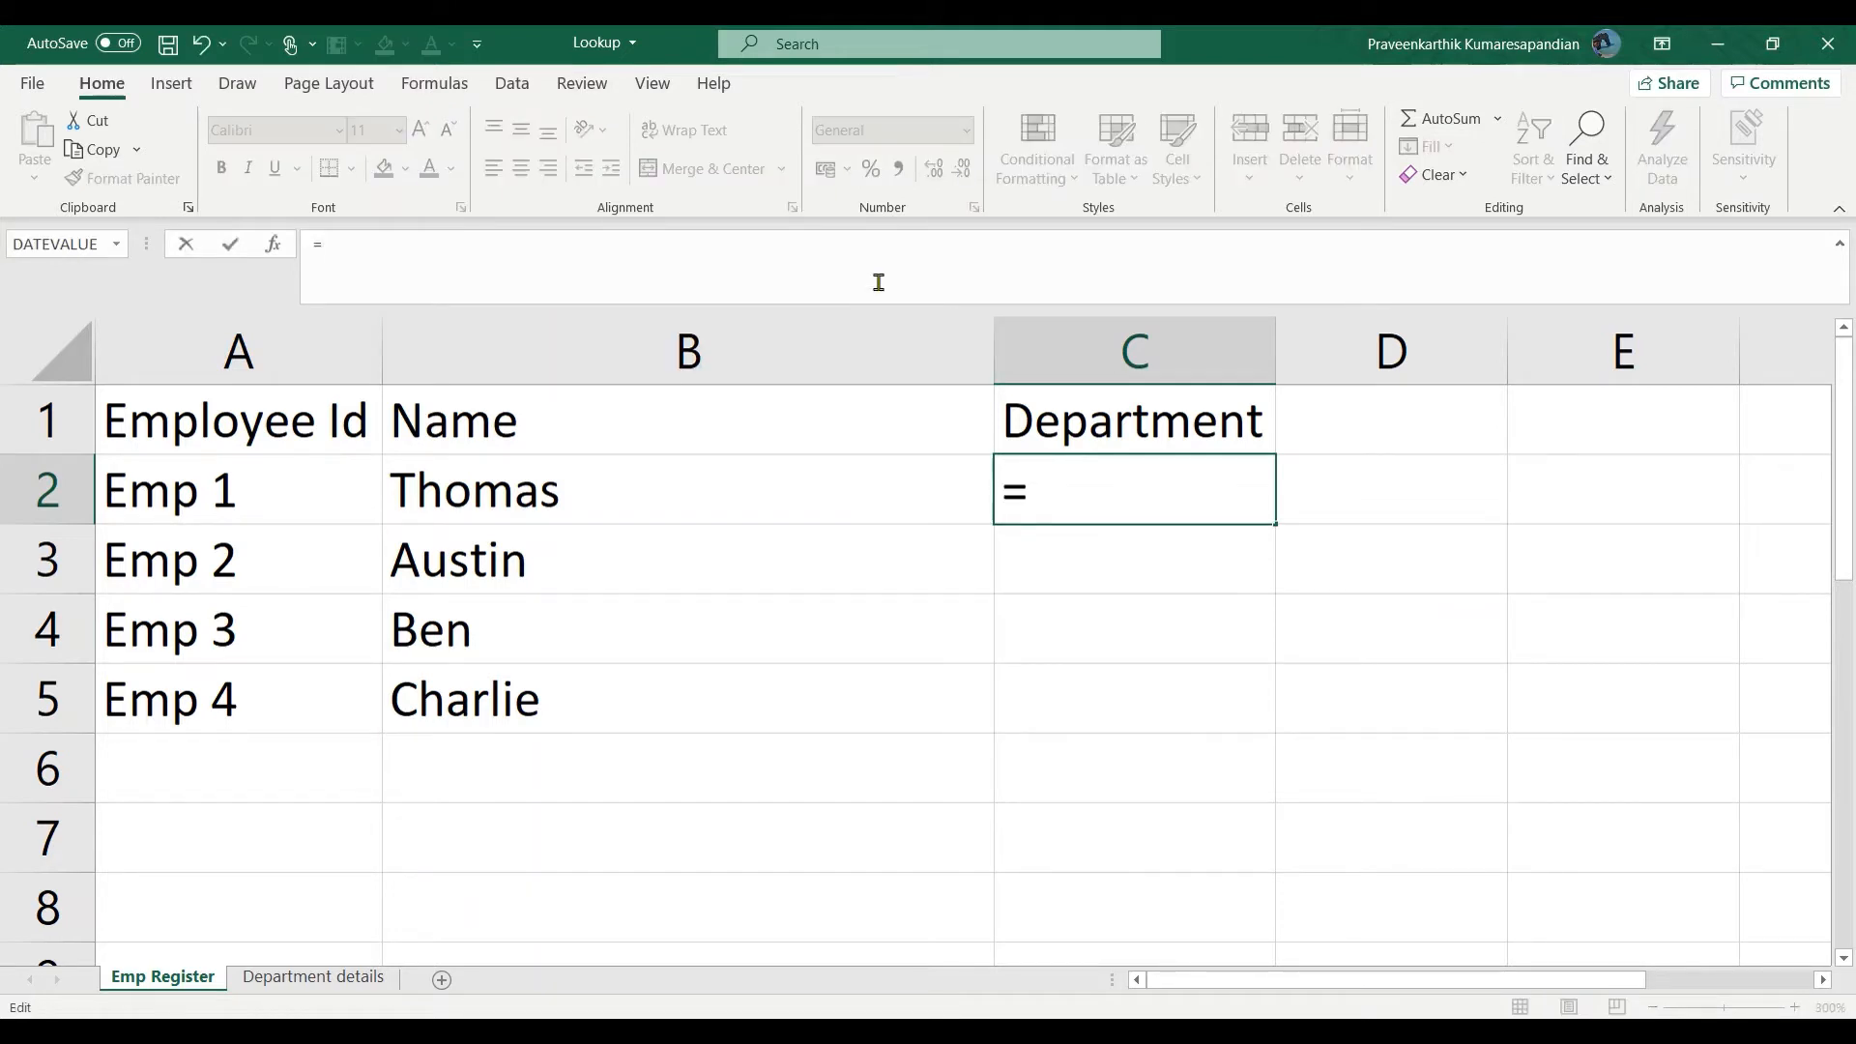
text(VL)
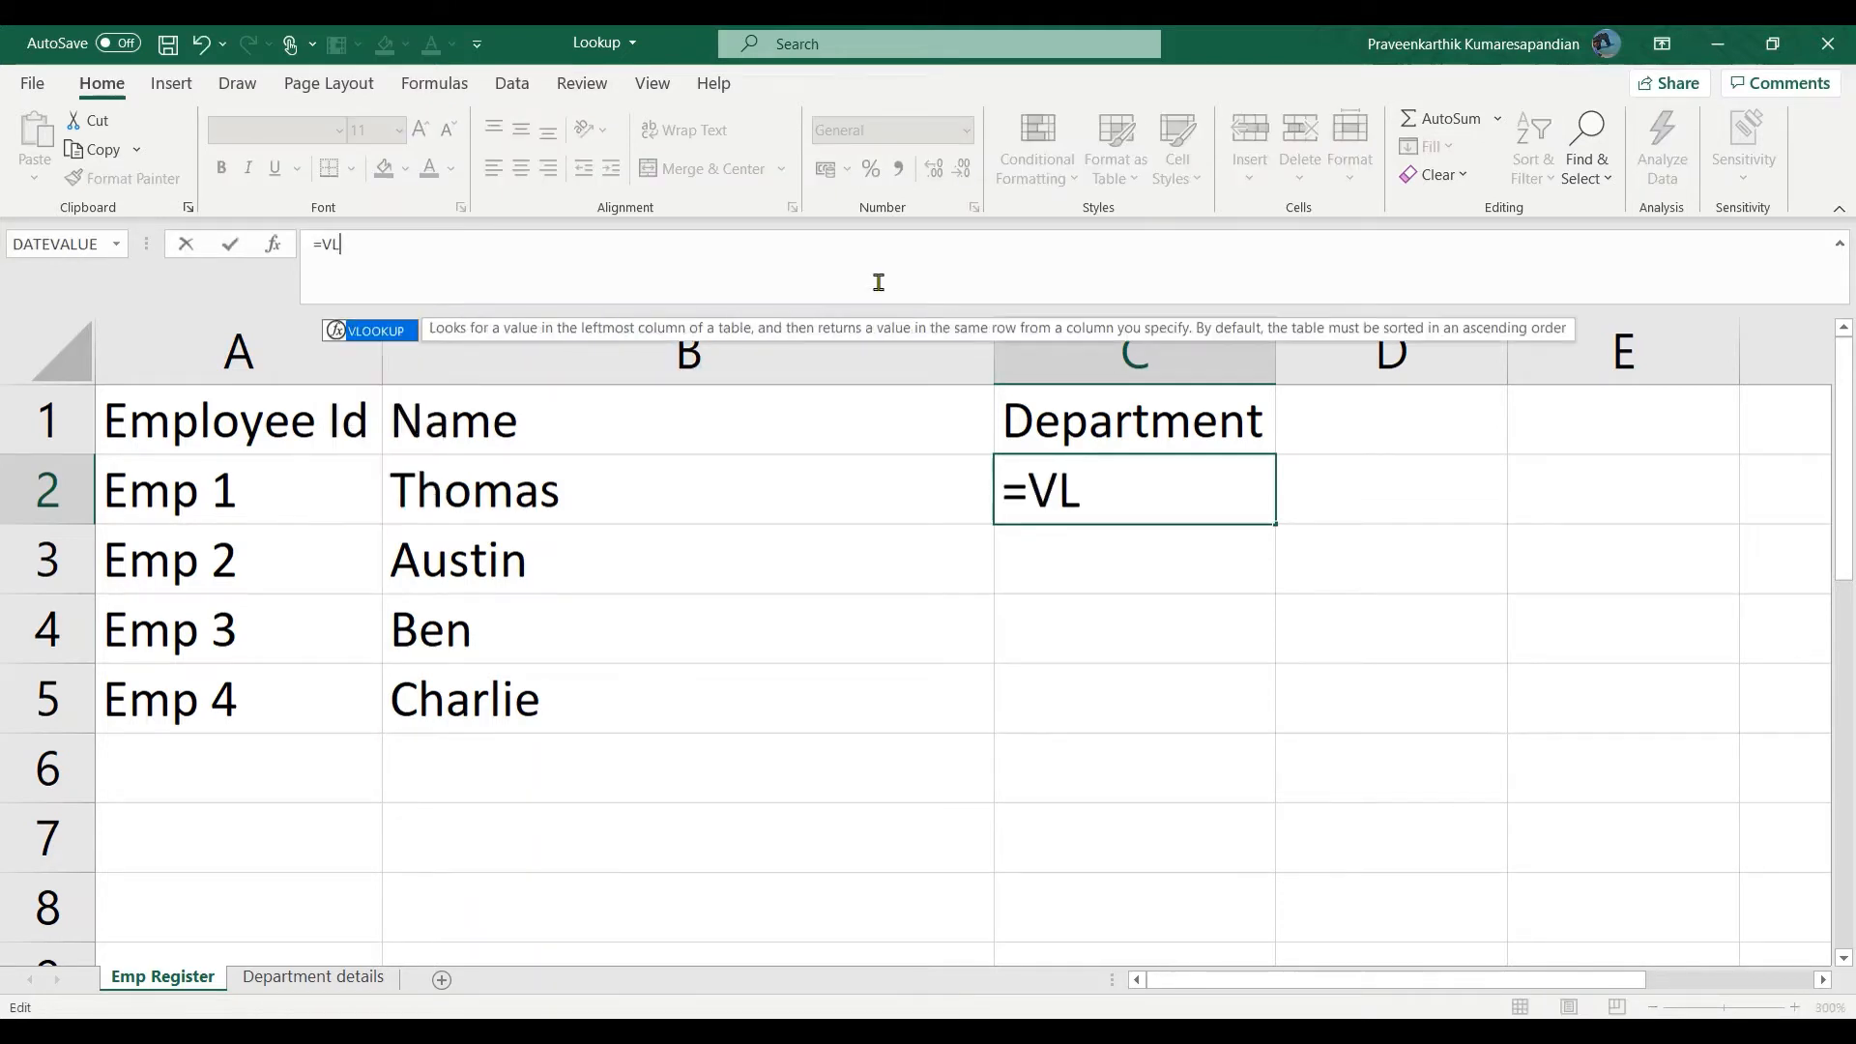
double_click(392, 333)
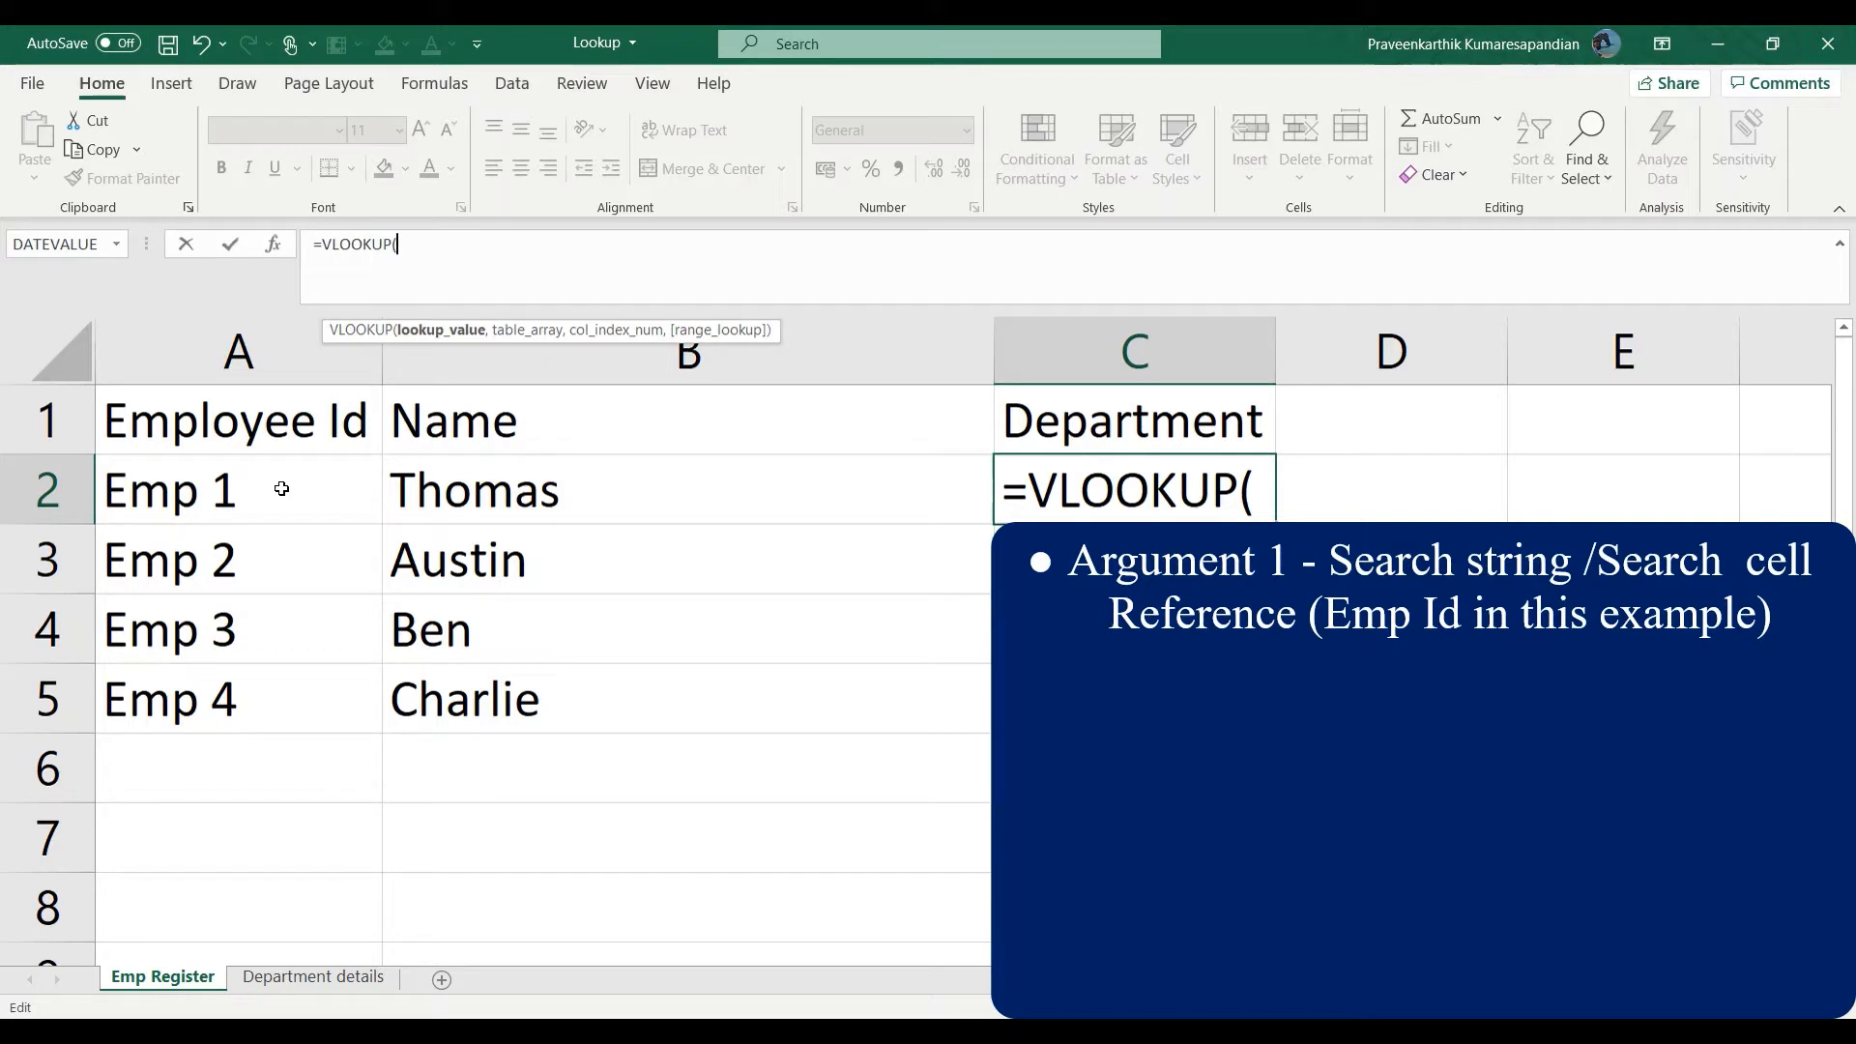
click(281, 489)
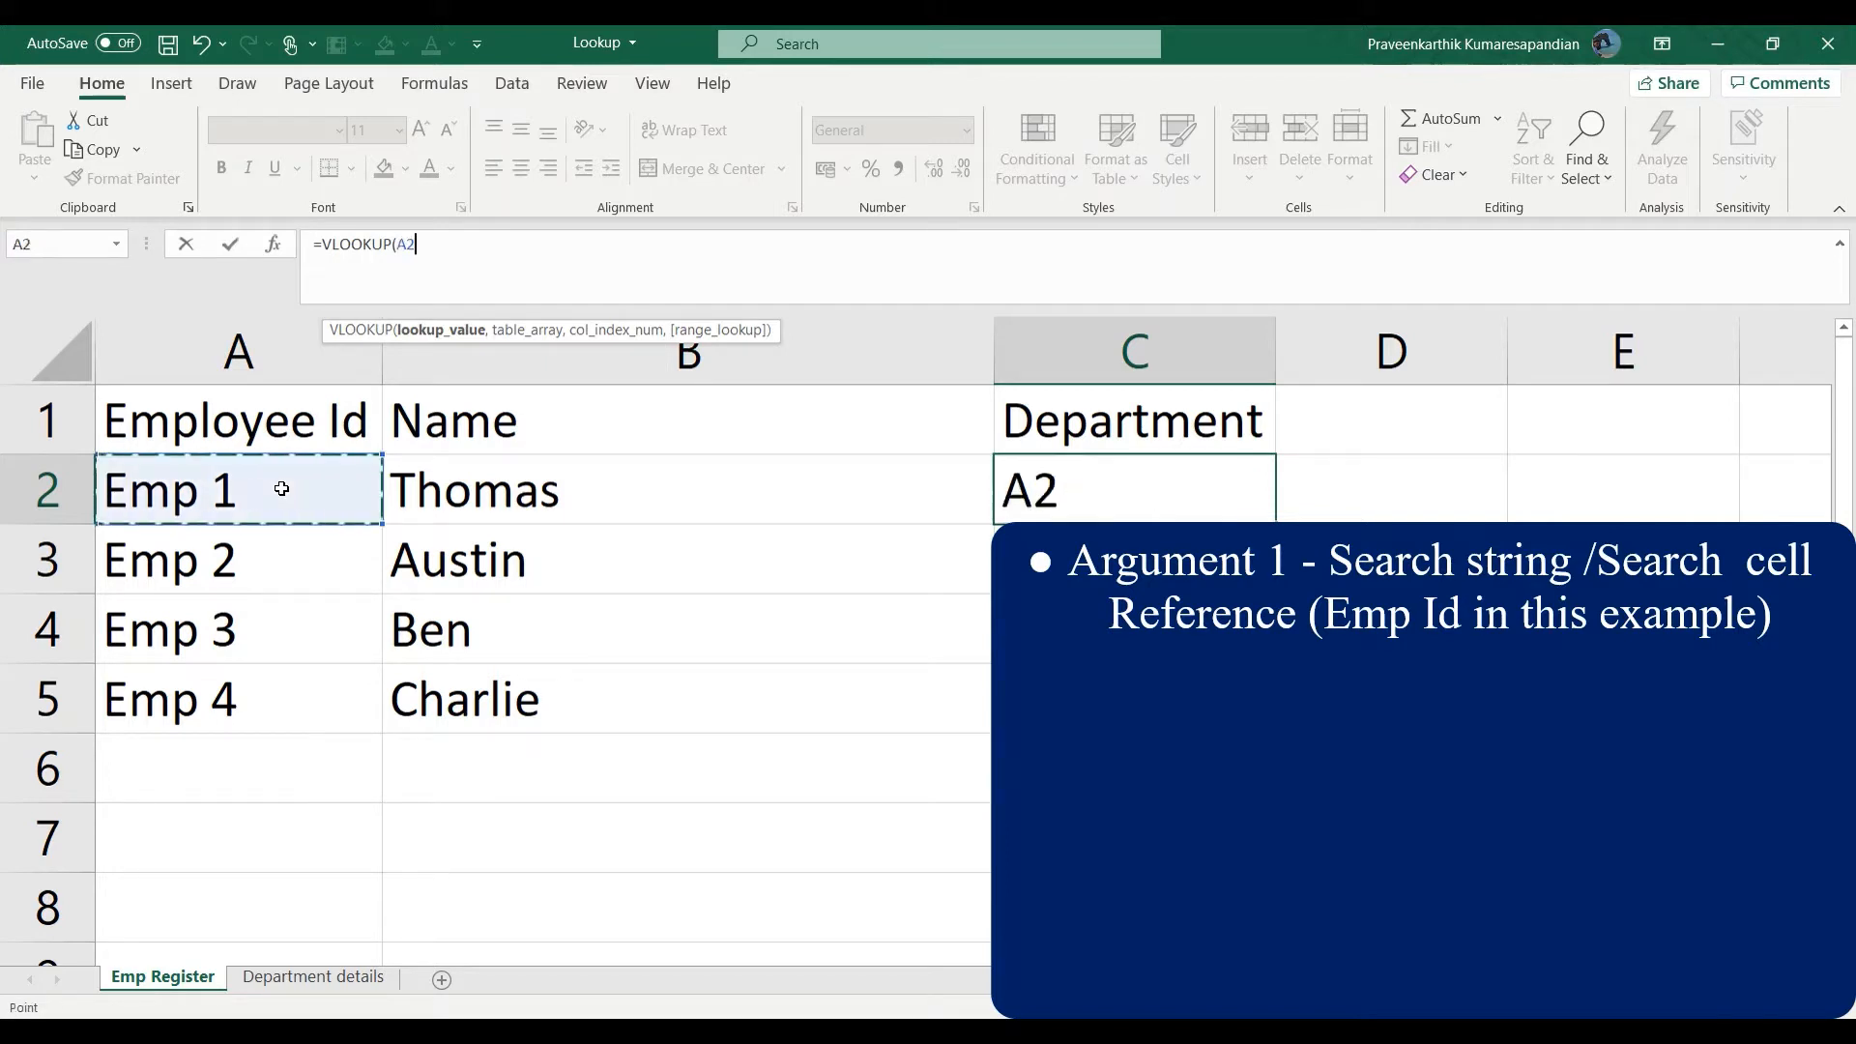
click(443, 245)
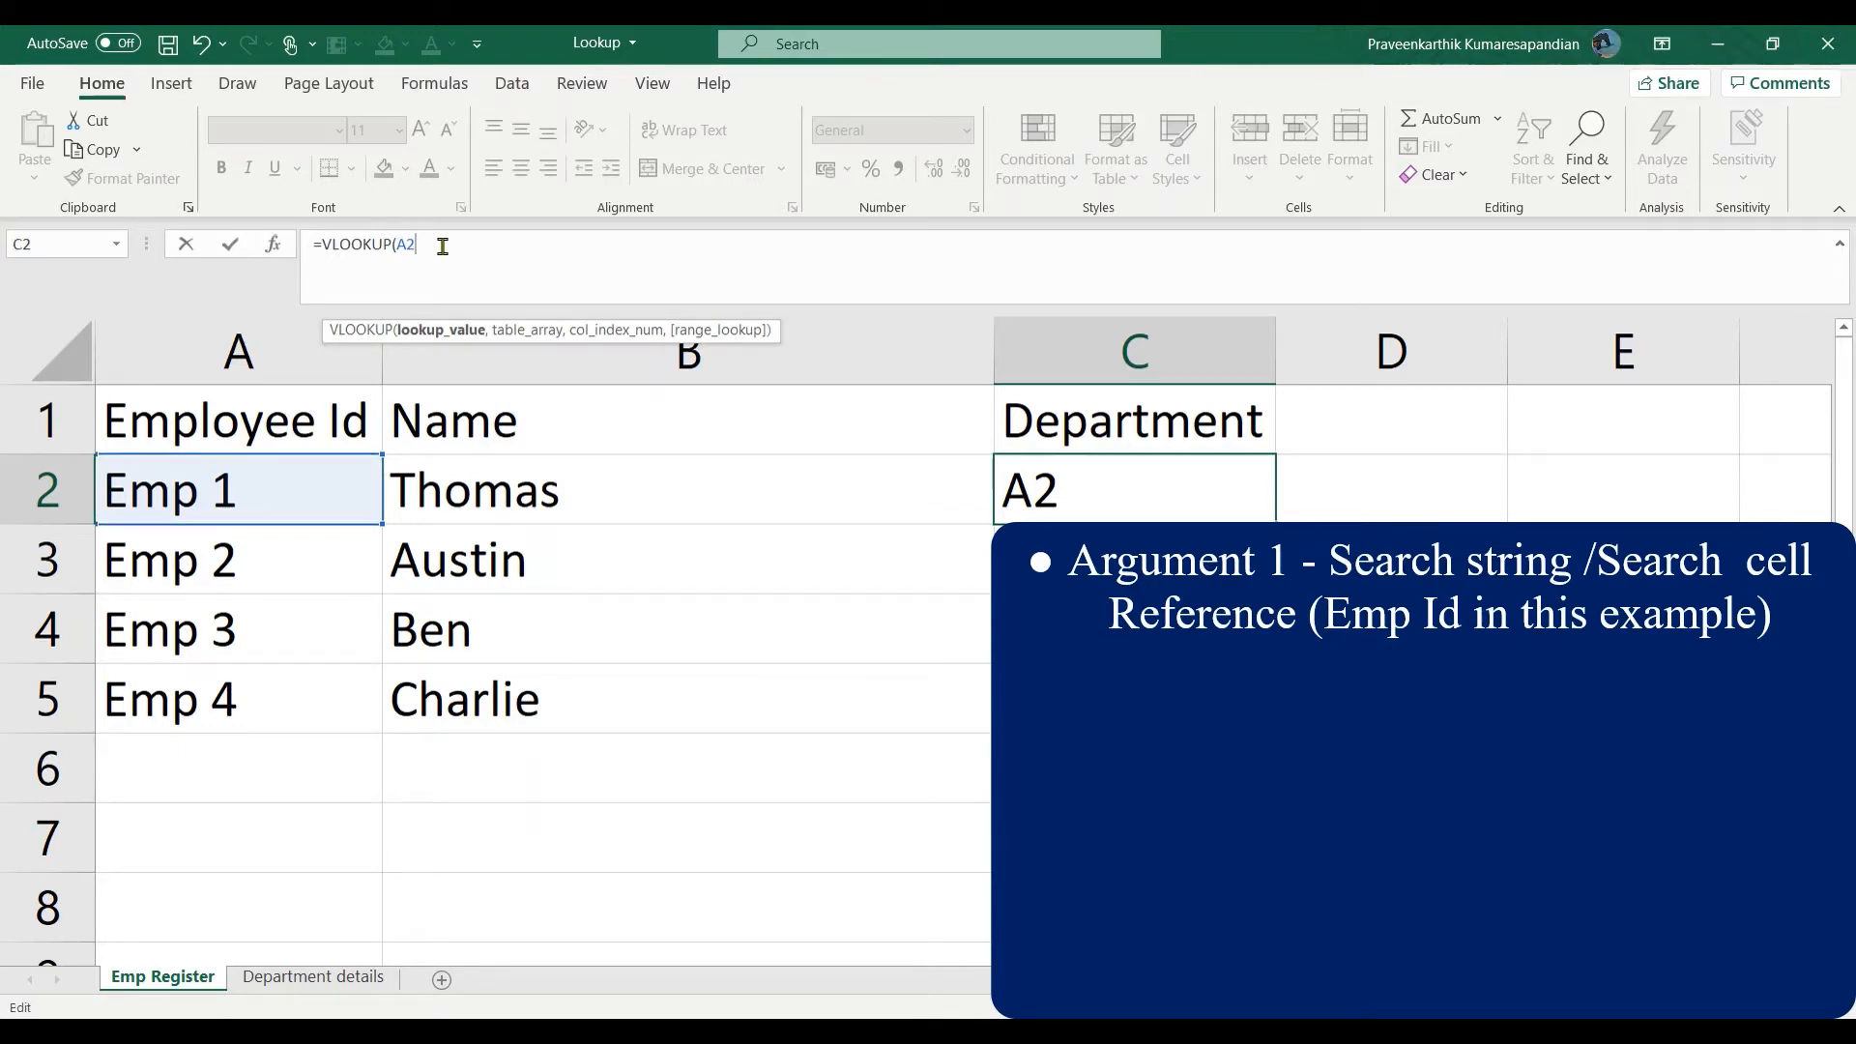
text(,)
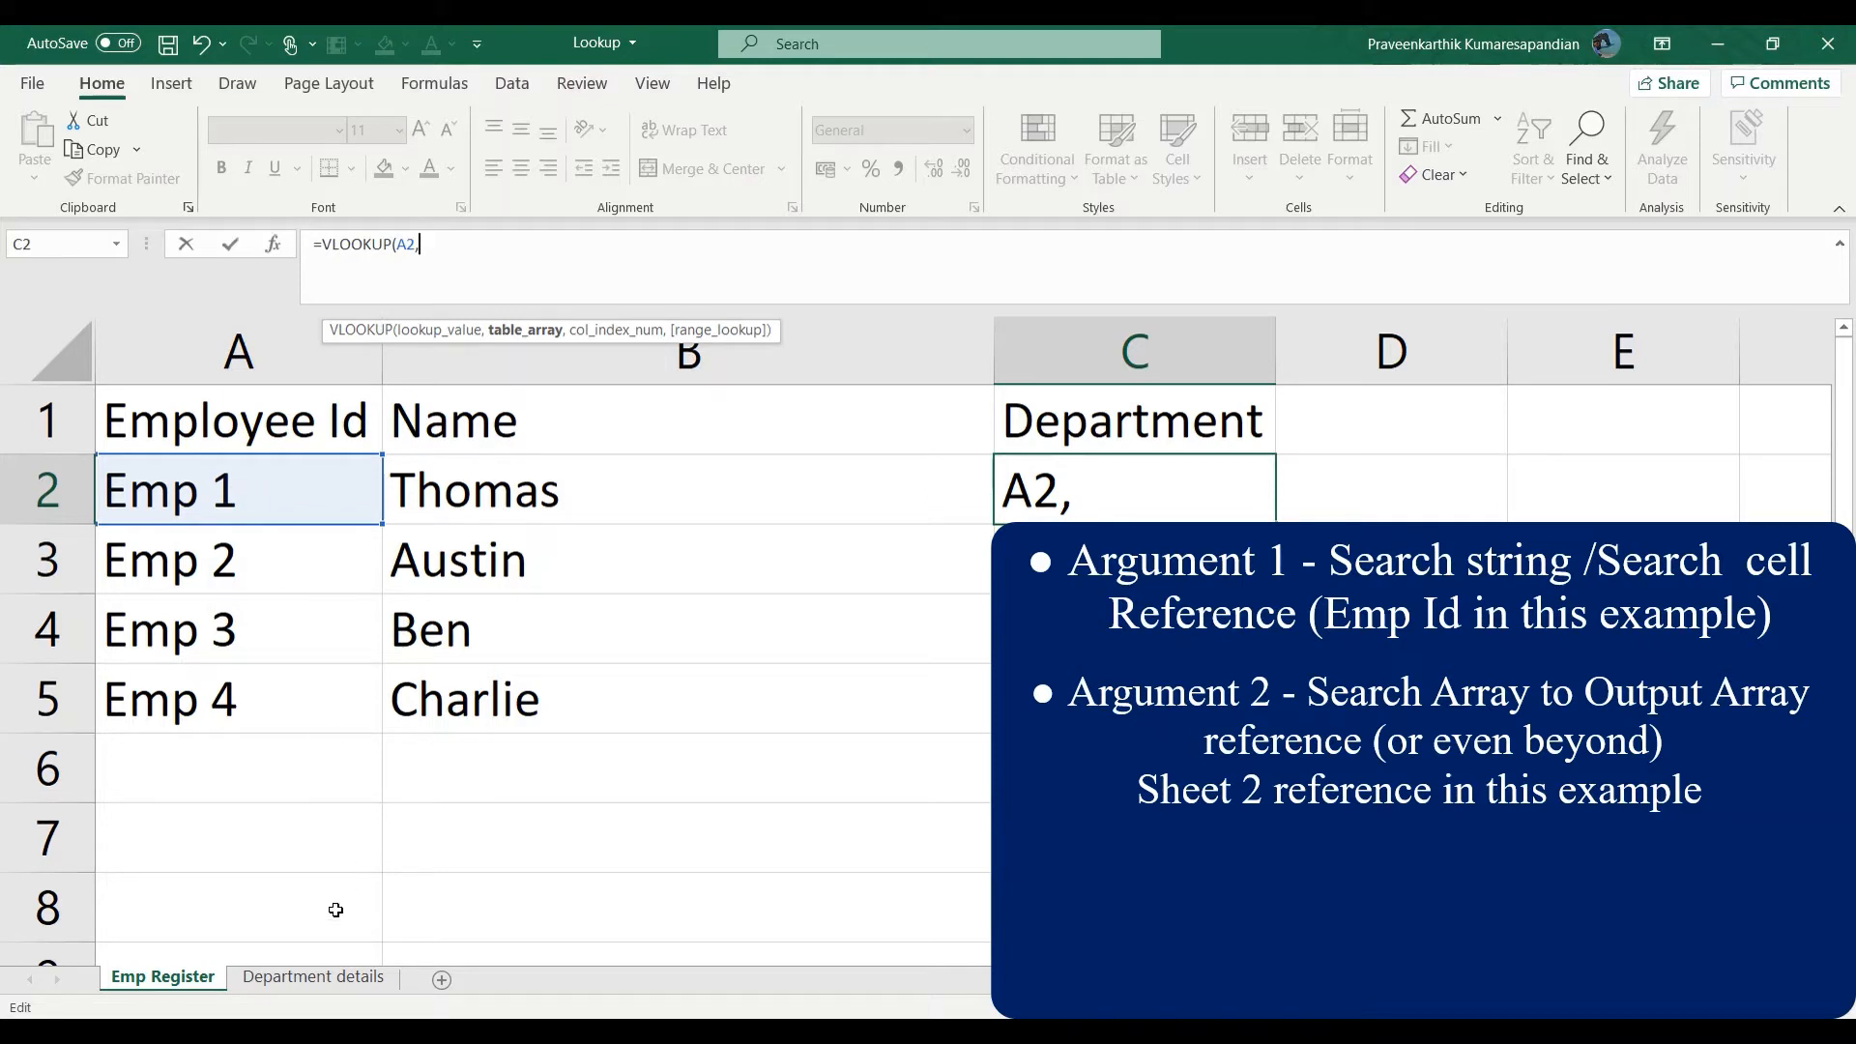
- Set the VLOOKUP table array to columns A:B of the Department details sheet
click(296, 984)
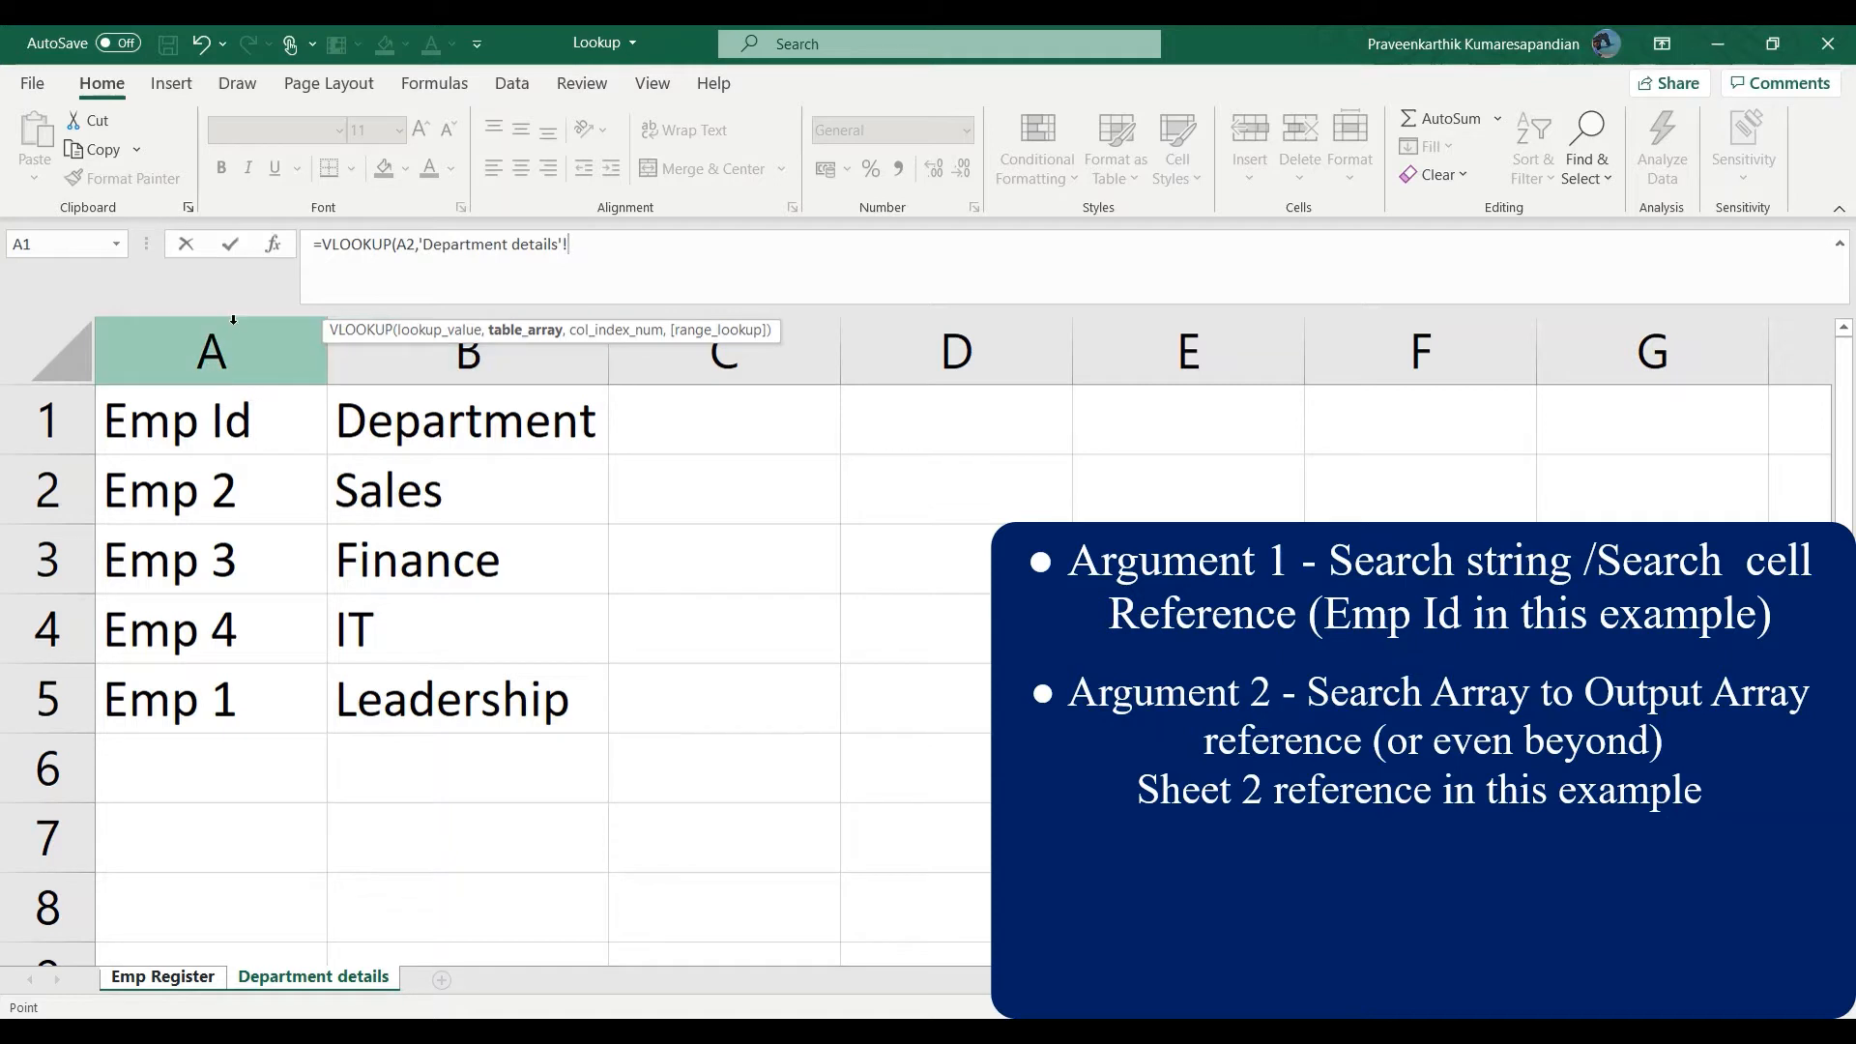
click(232, 360)
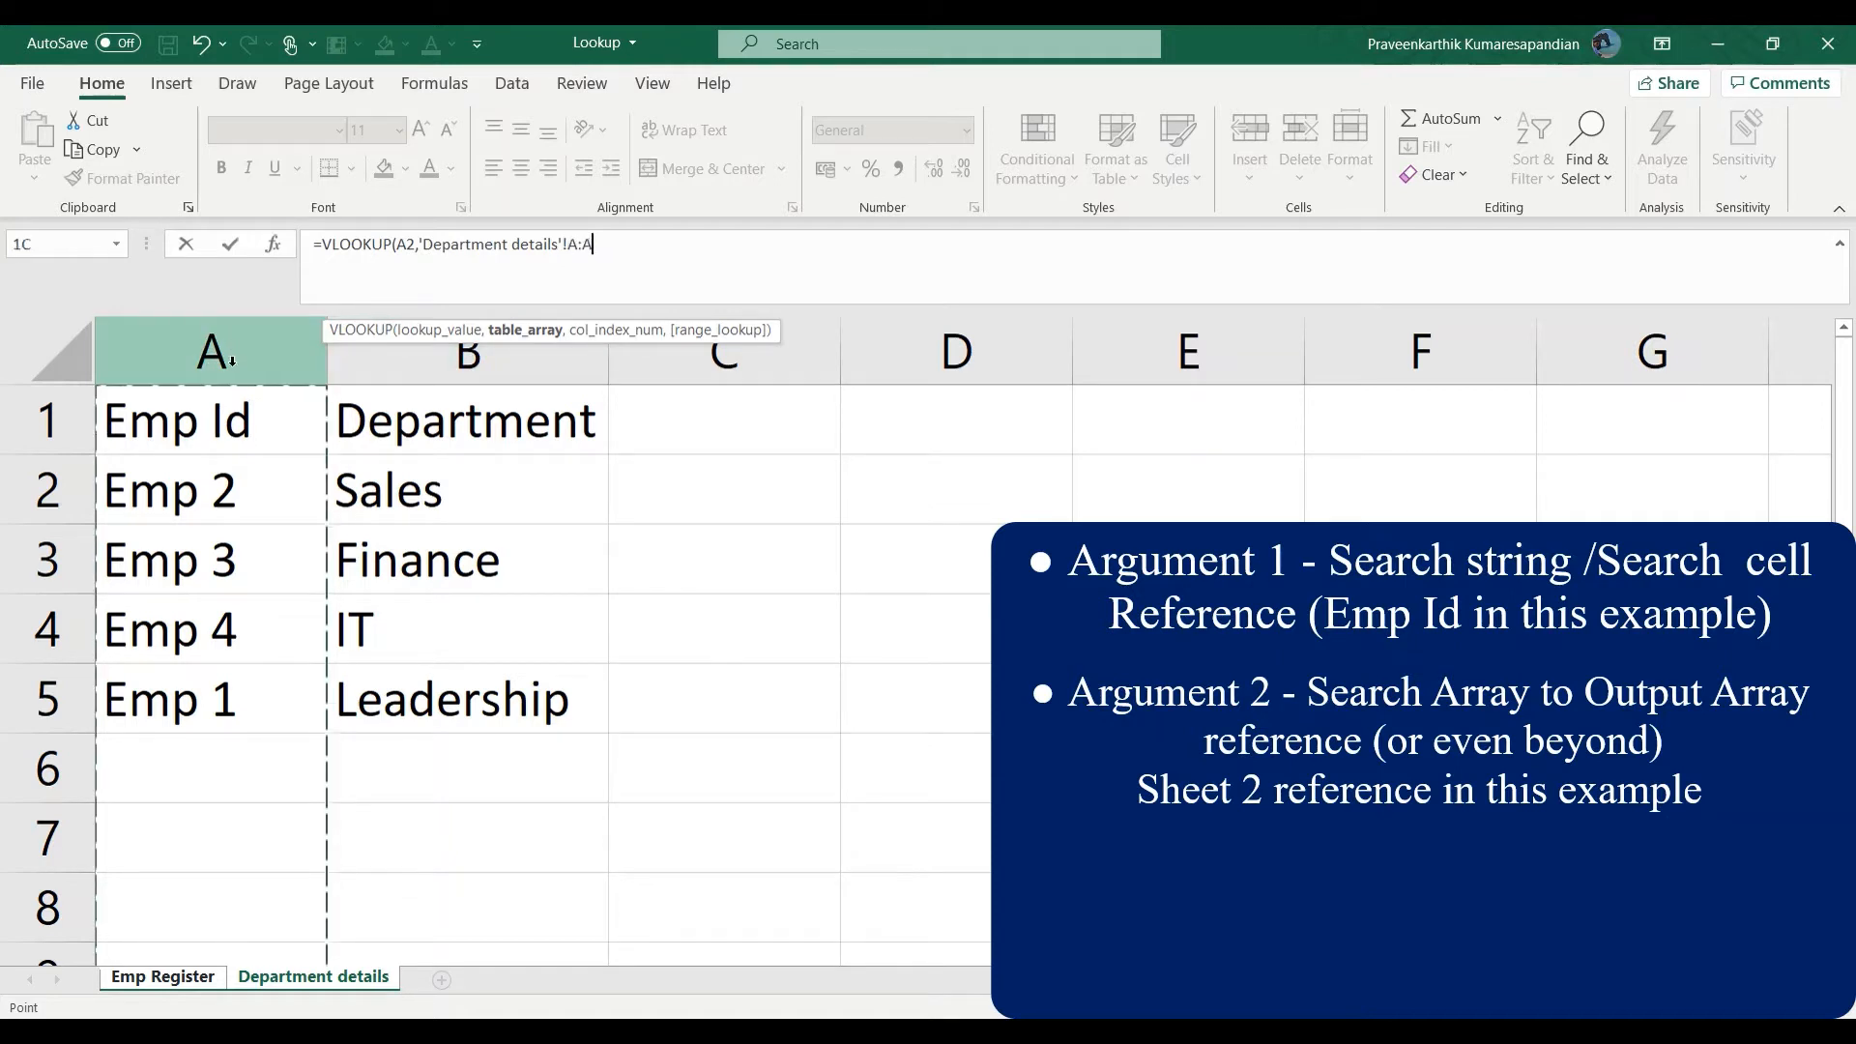
click(452, 348)
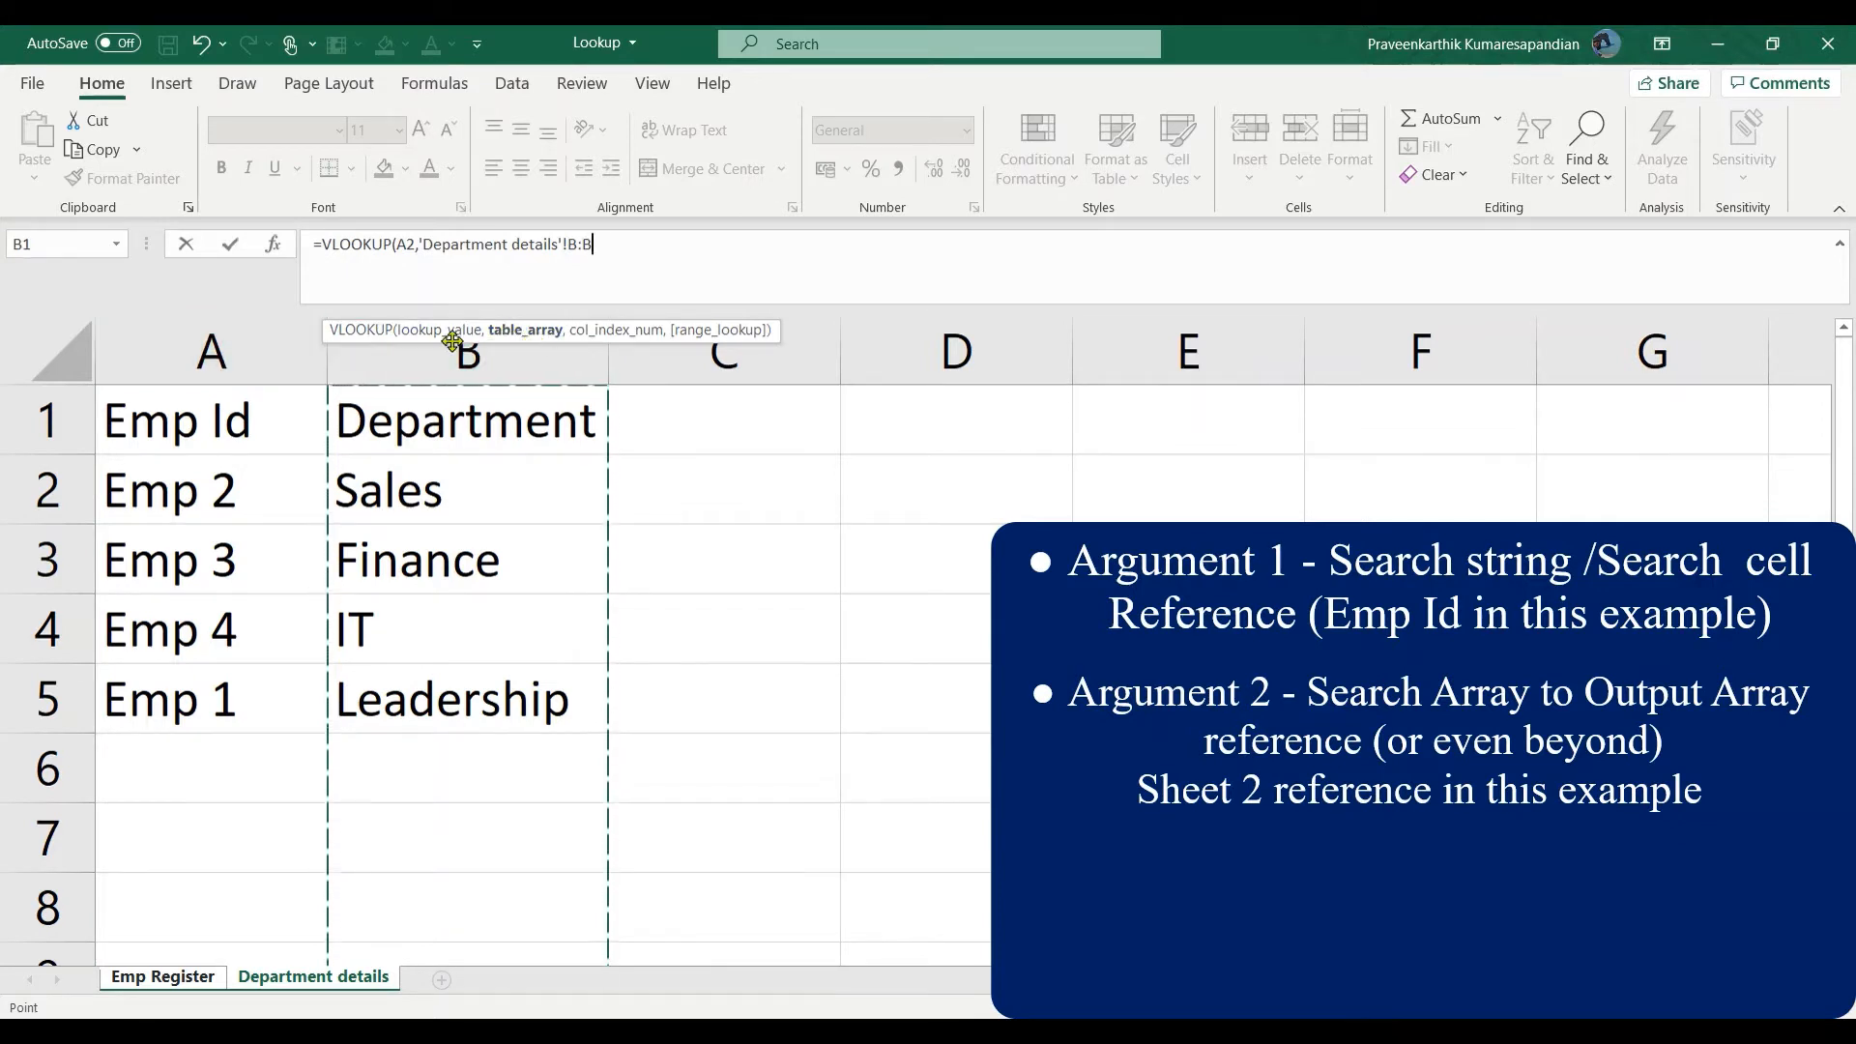
drag(269, 353, 427, 372)
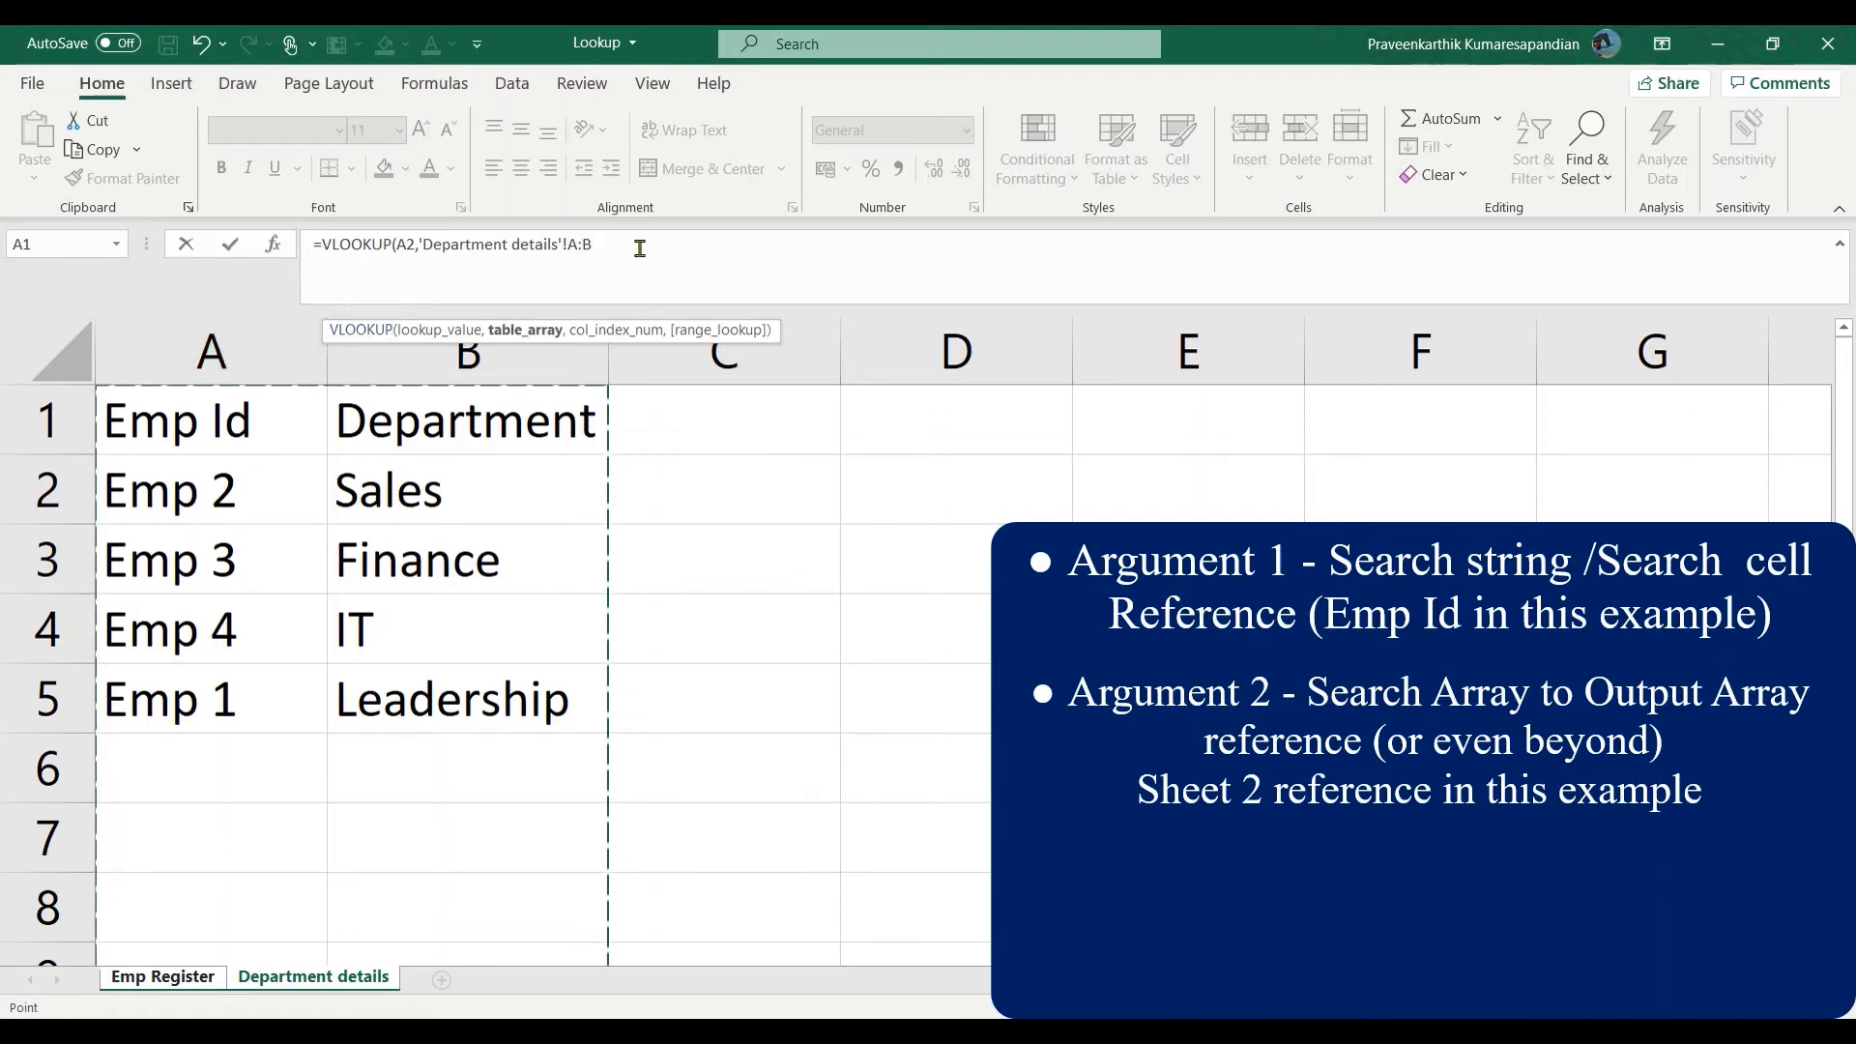
text(,)
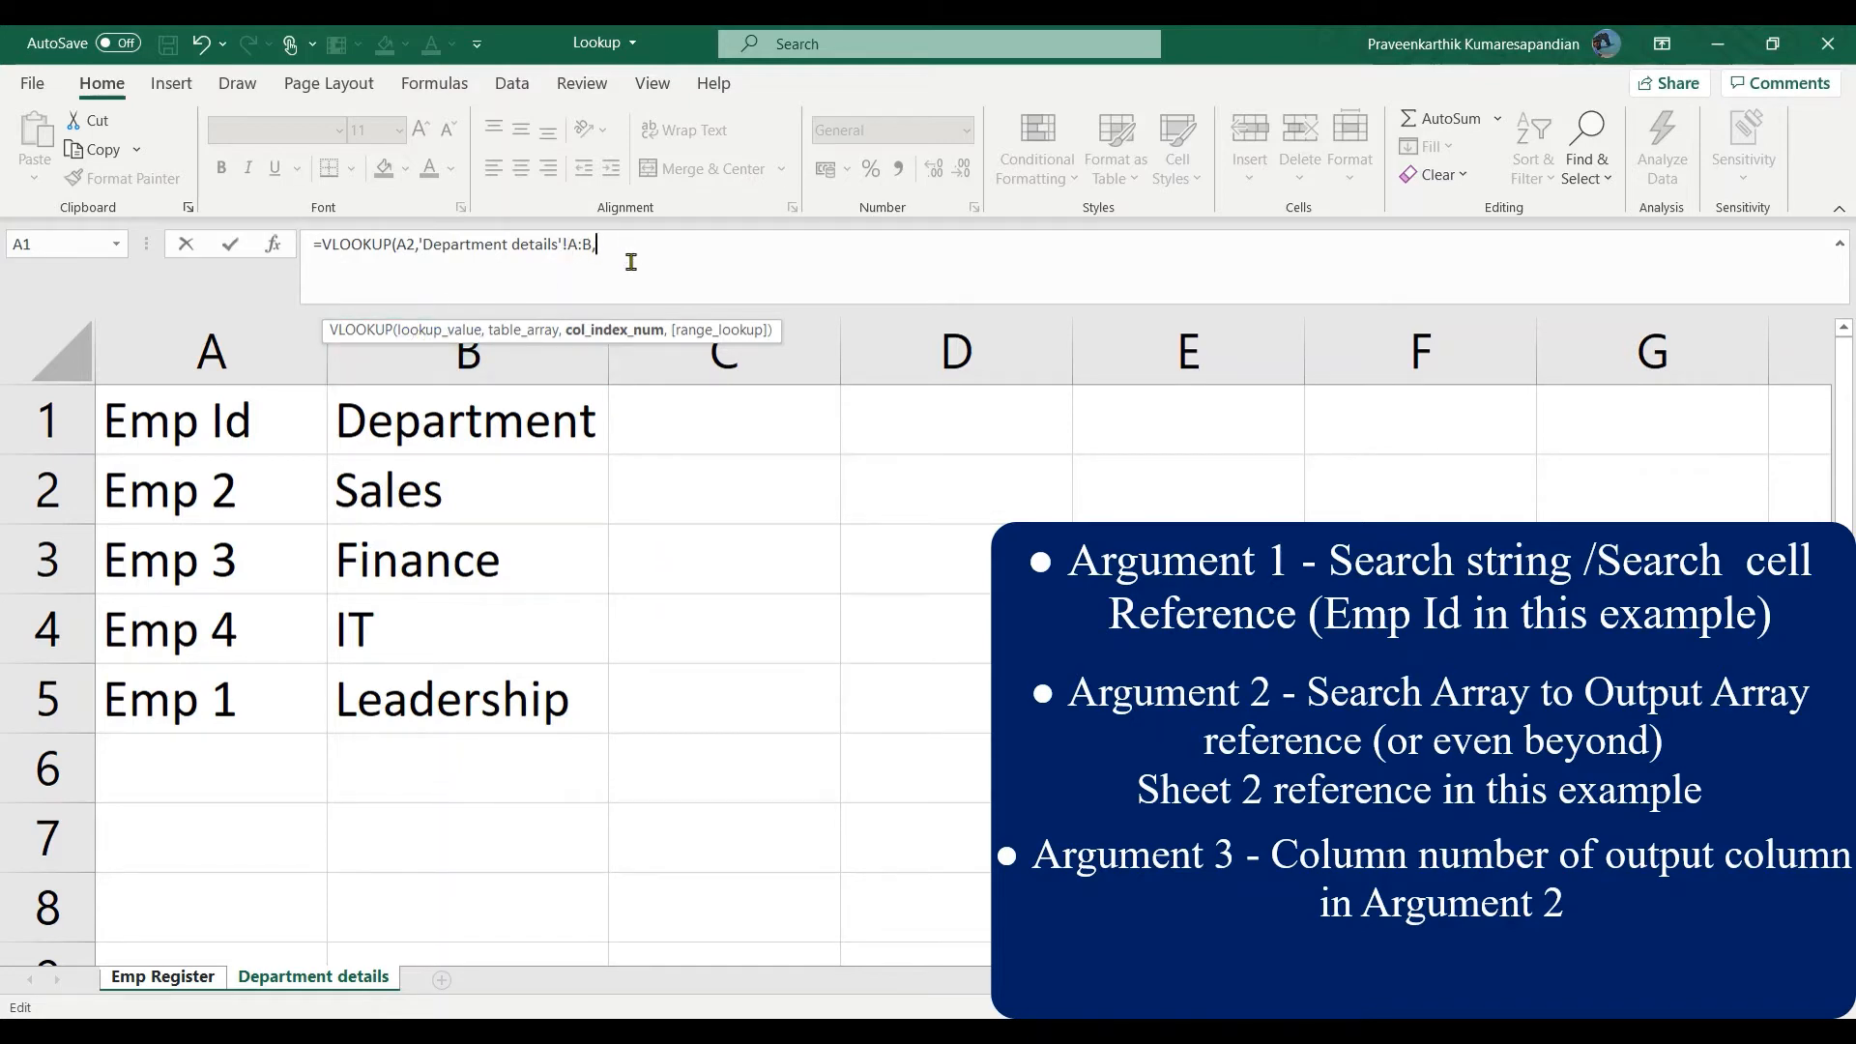
- Complete the VLOOKUP with column index 2 and the exact match option FALSE, and enter the formula
text(2)
text(,)
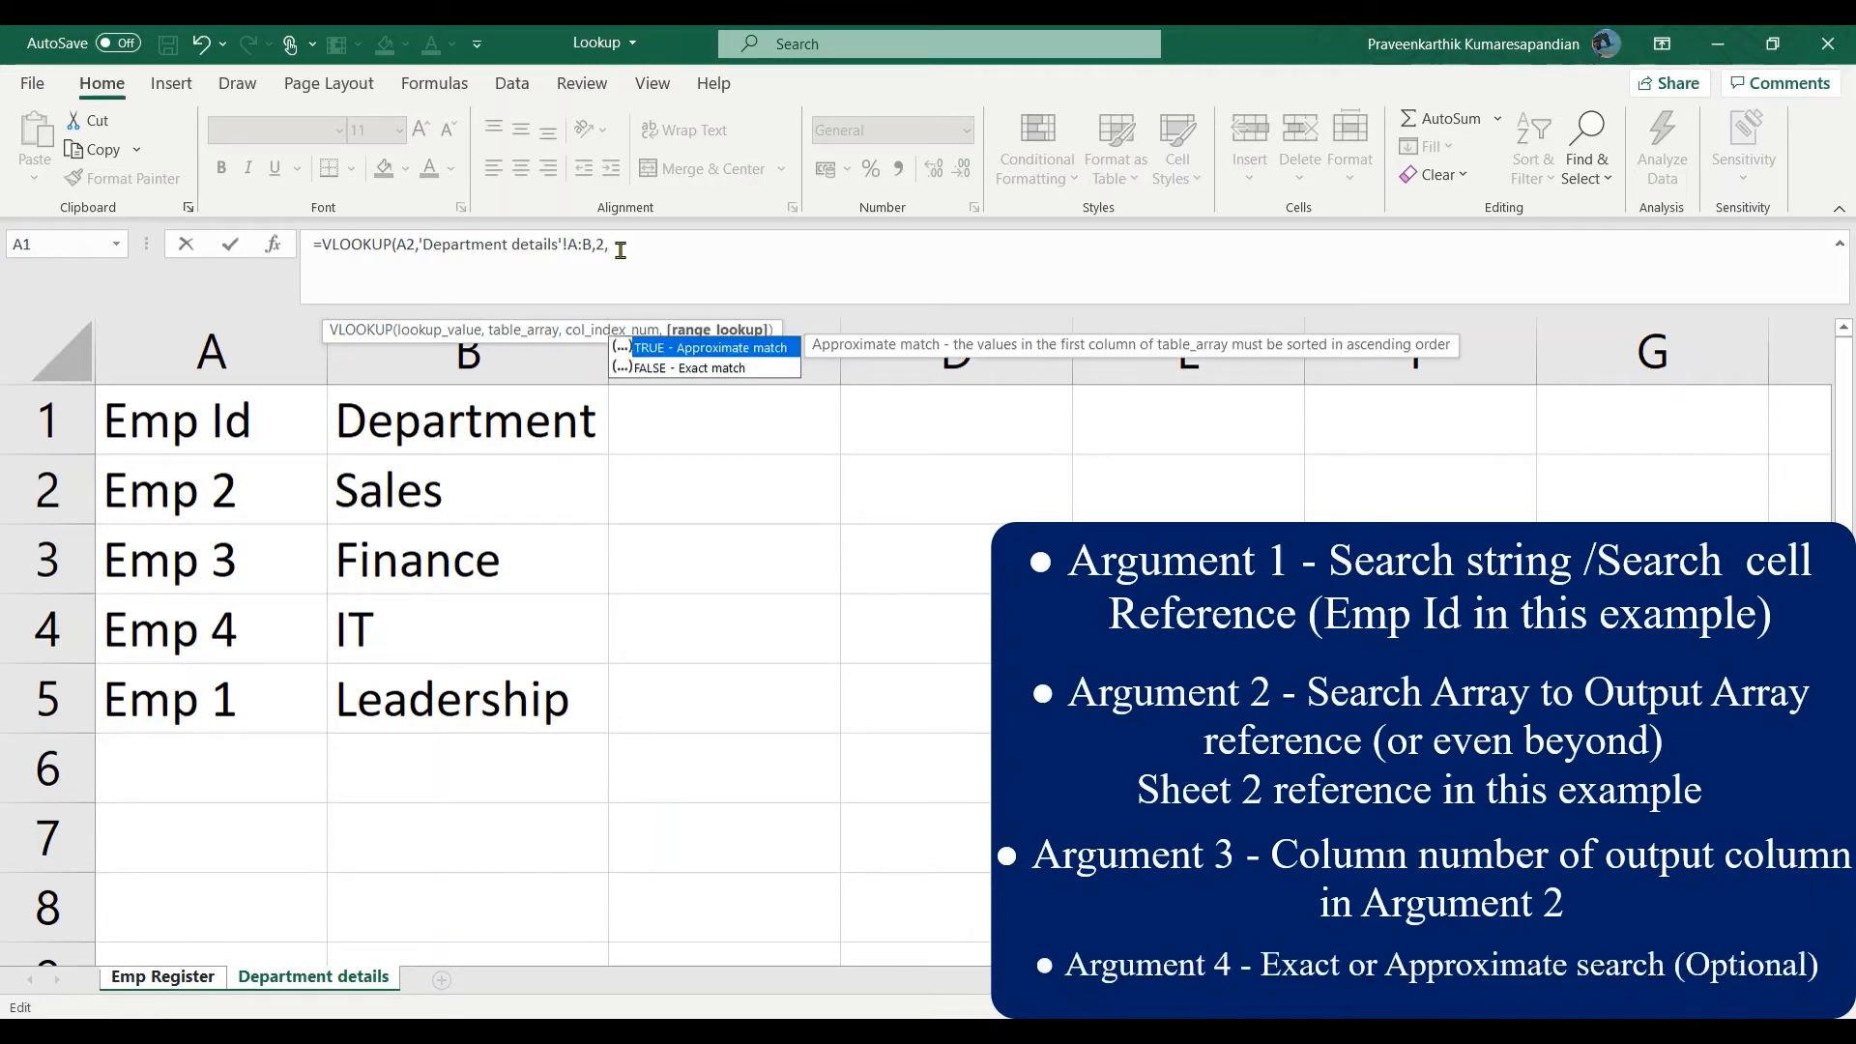
key(Down)
key(Tab)
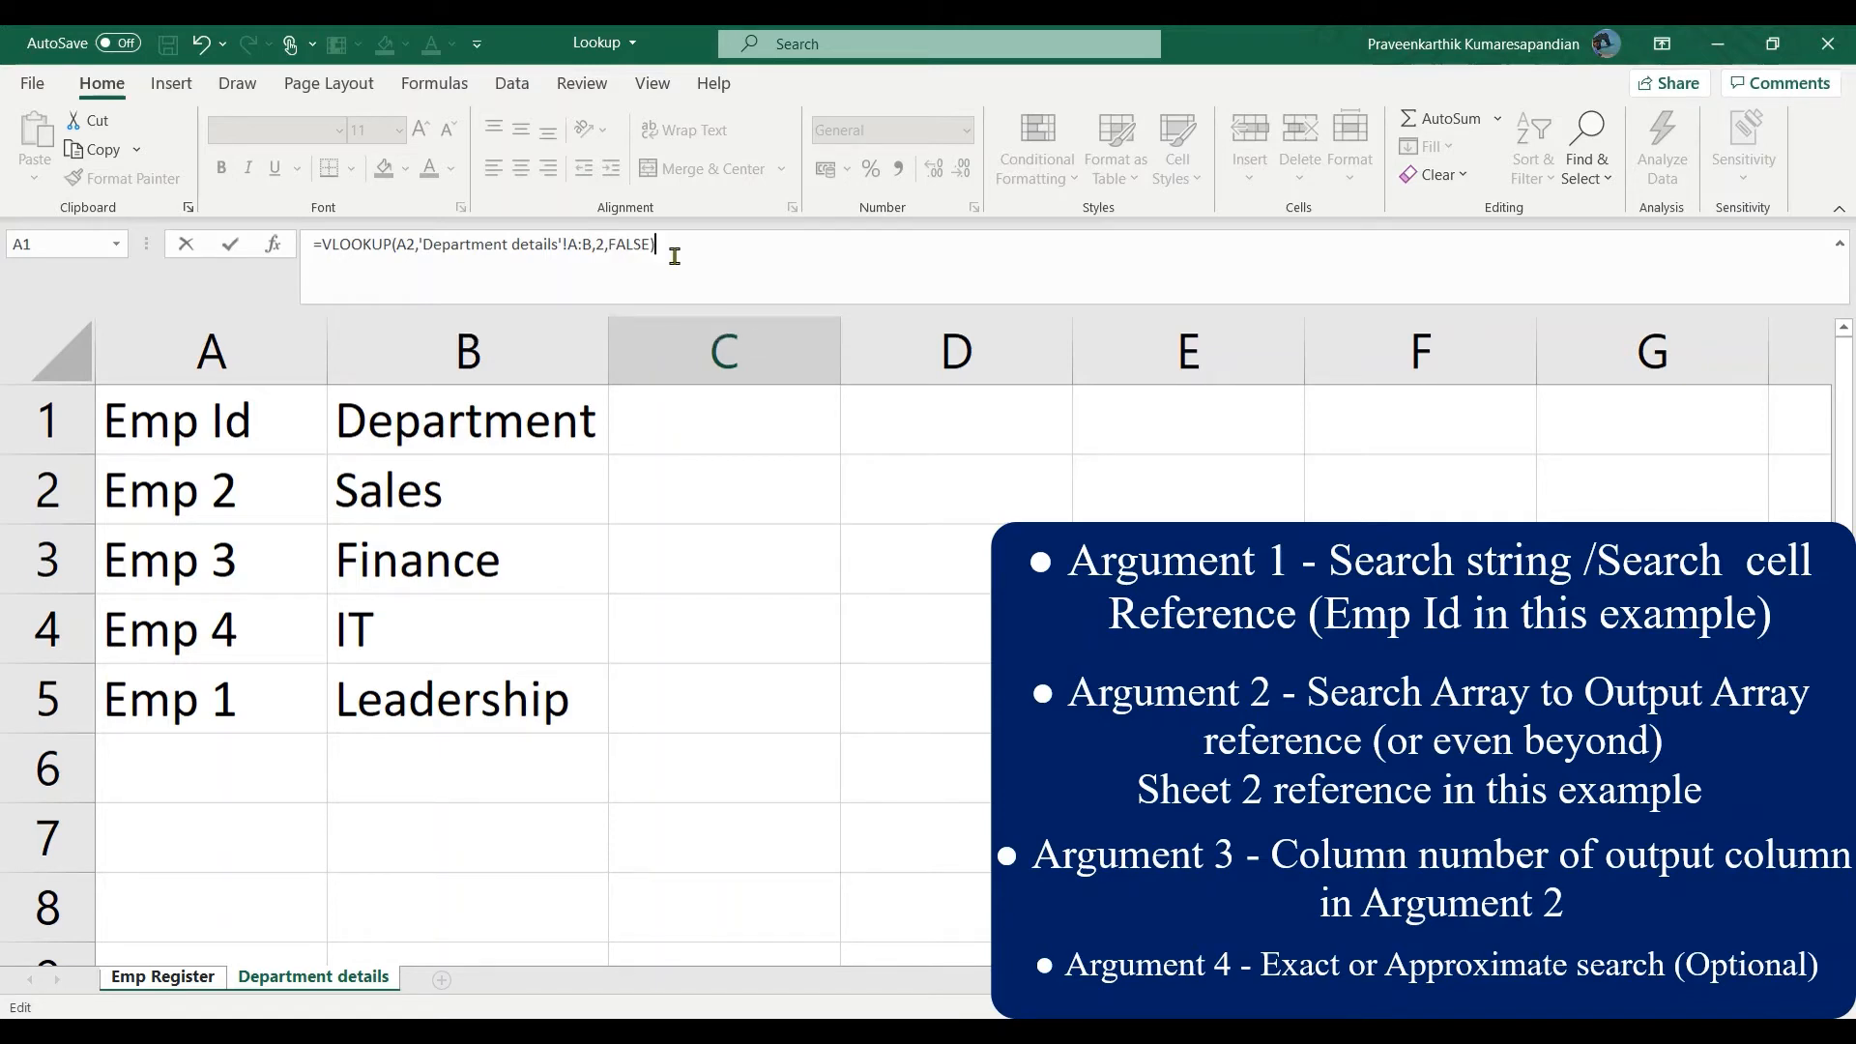
key(Return)
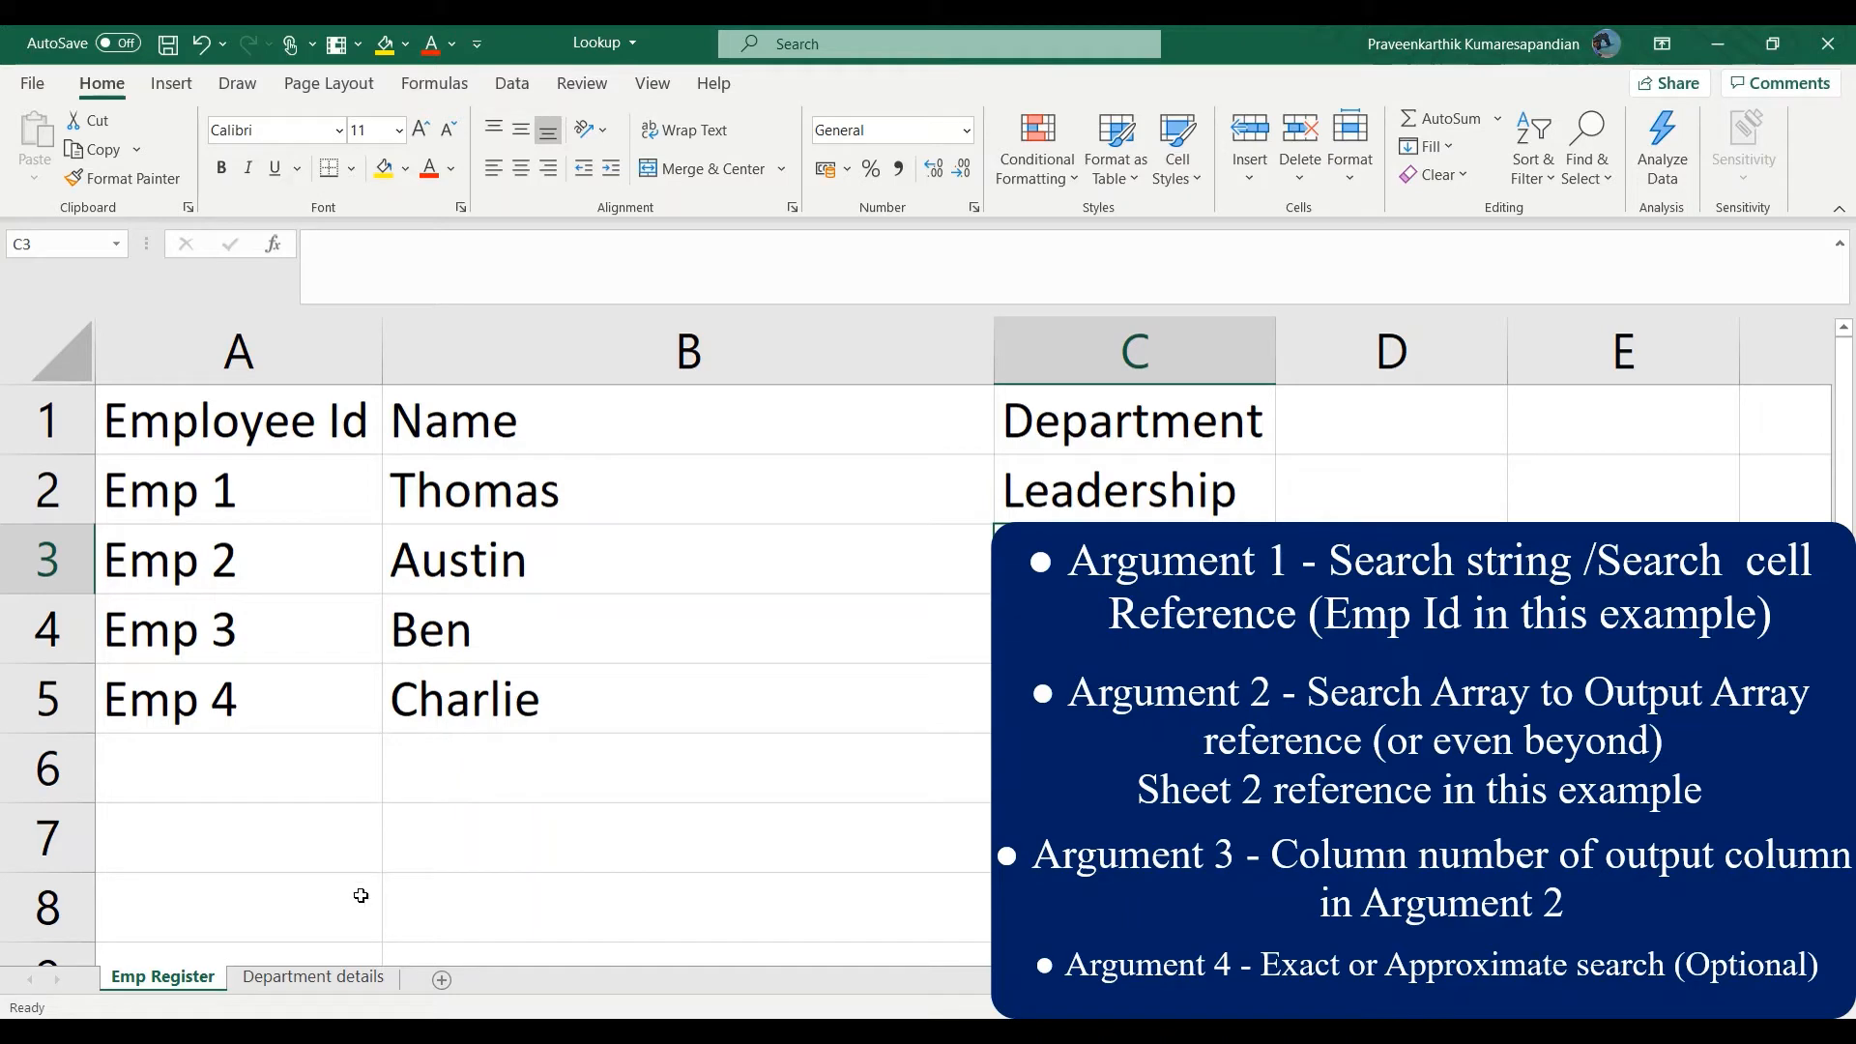
- Check Emp 1's department on the Department details sheet, and fill the C2 formula of Emp Register down to C5
click(325, 972)
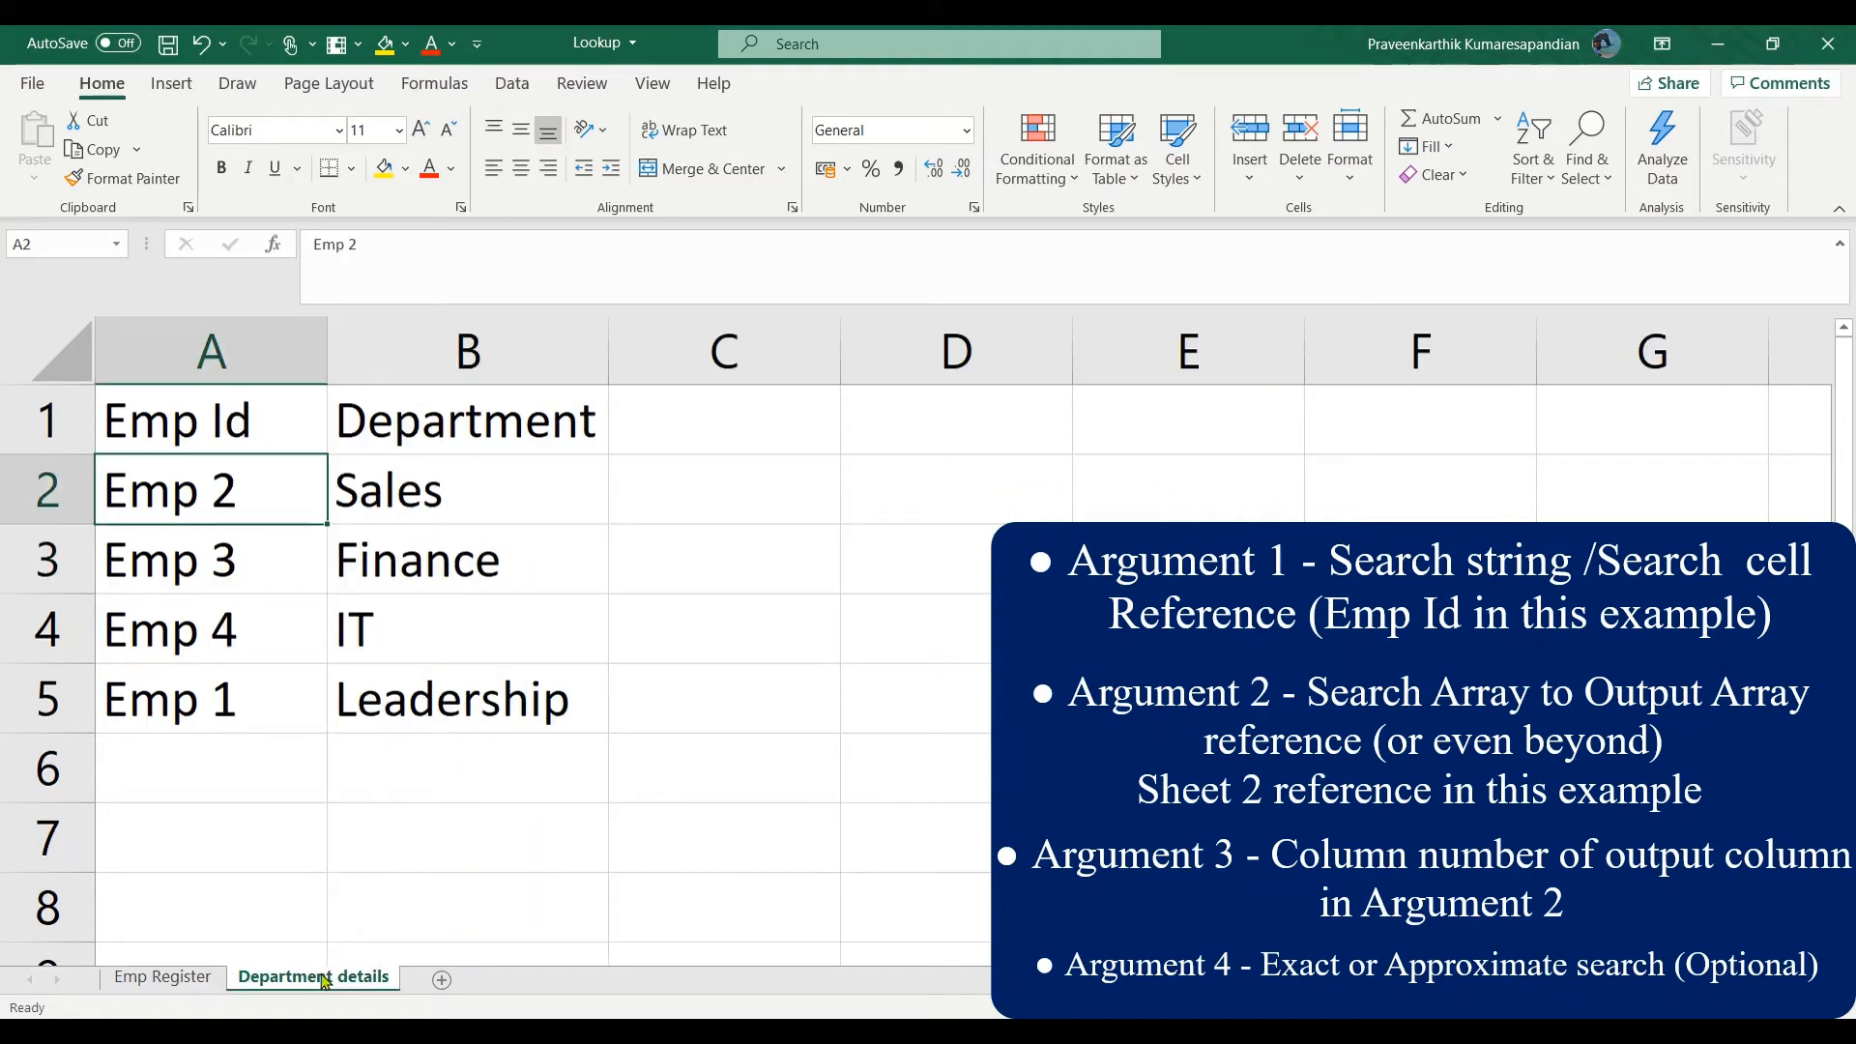
click(404, 715)
click(162, 977)
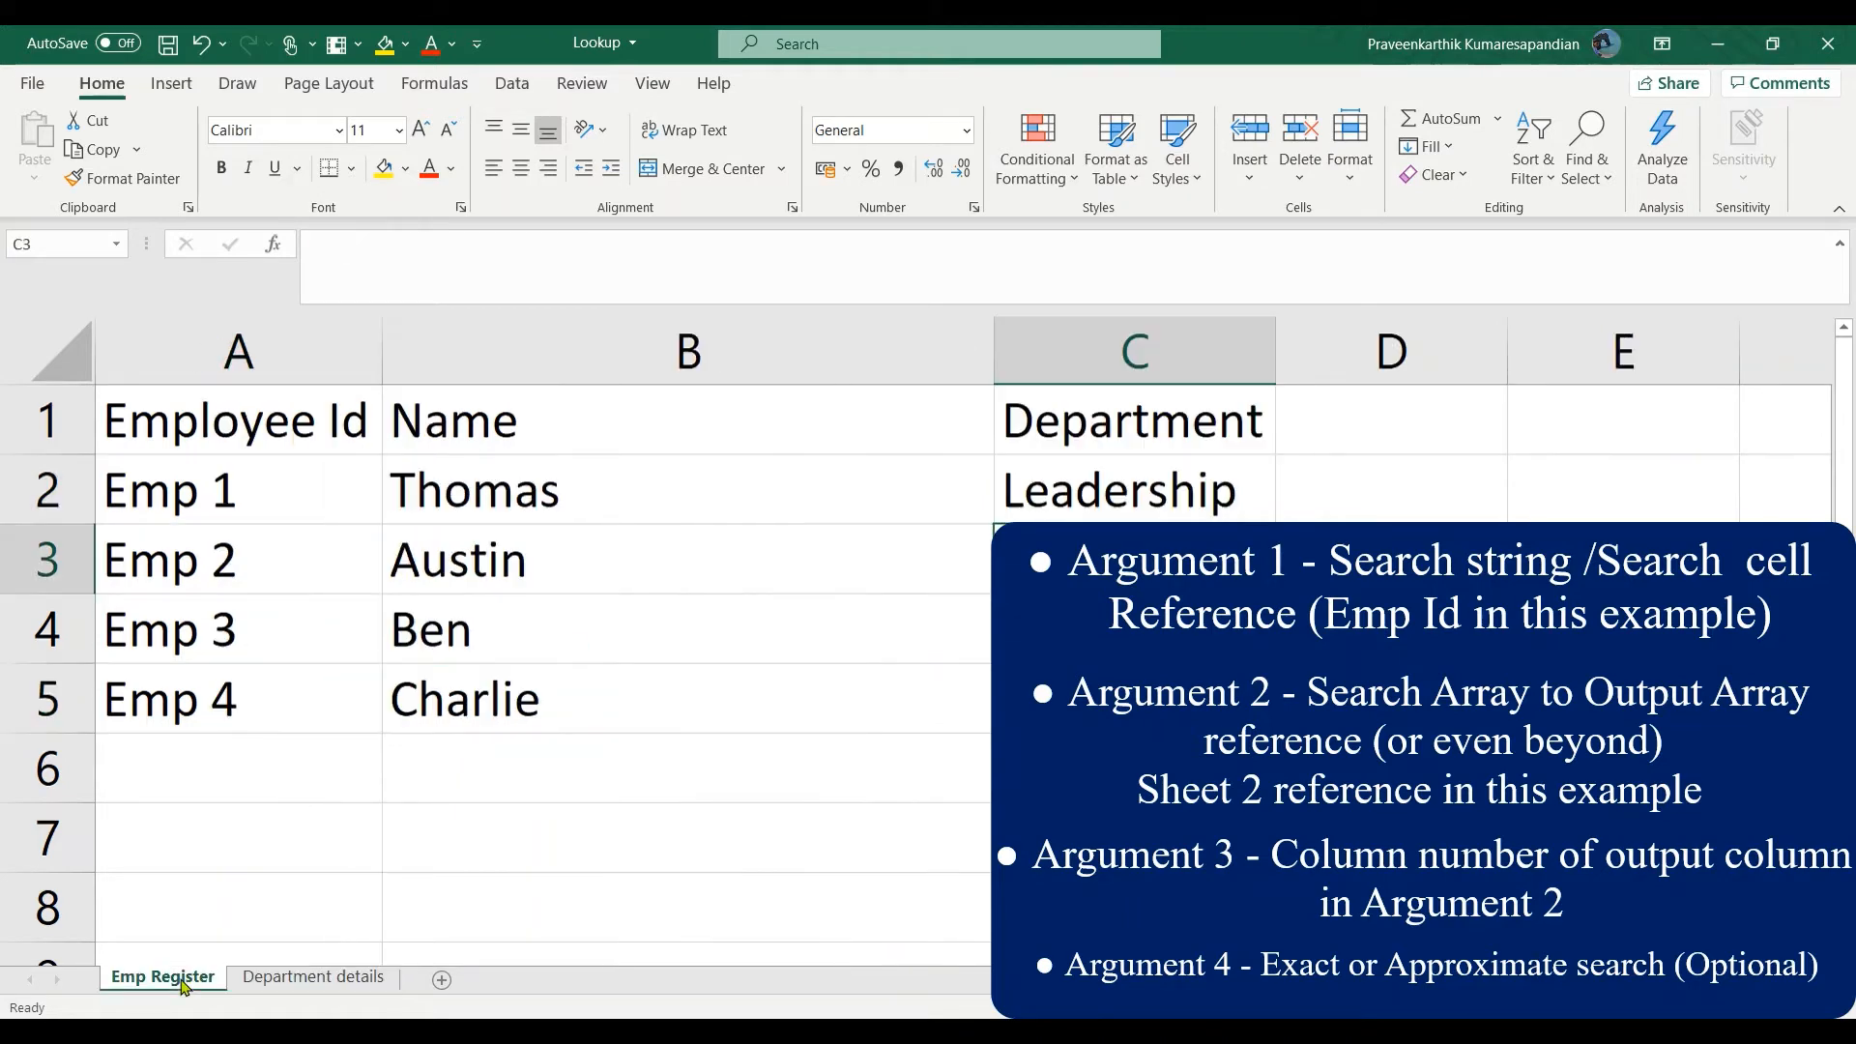
click(1104, 496)
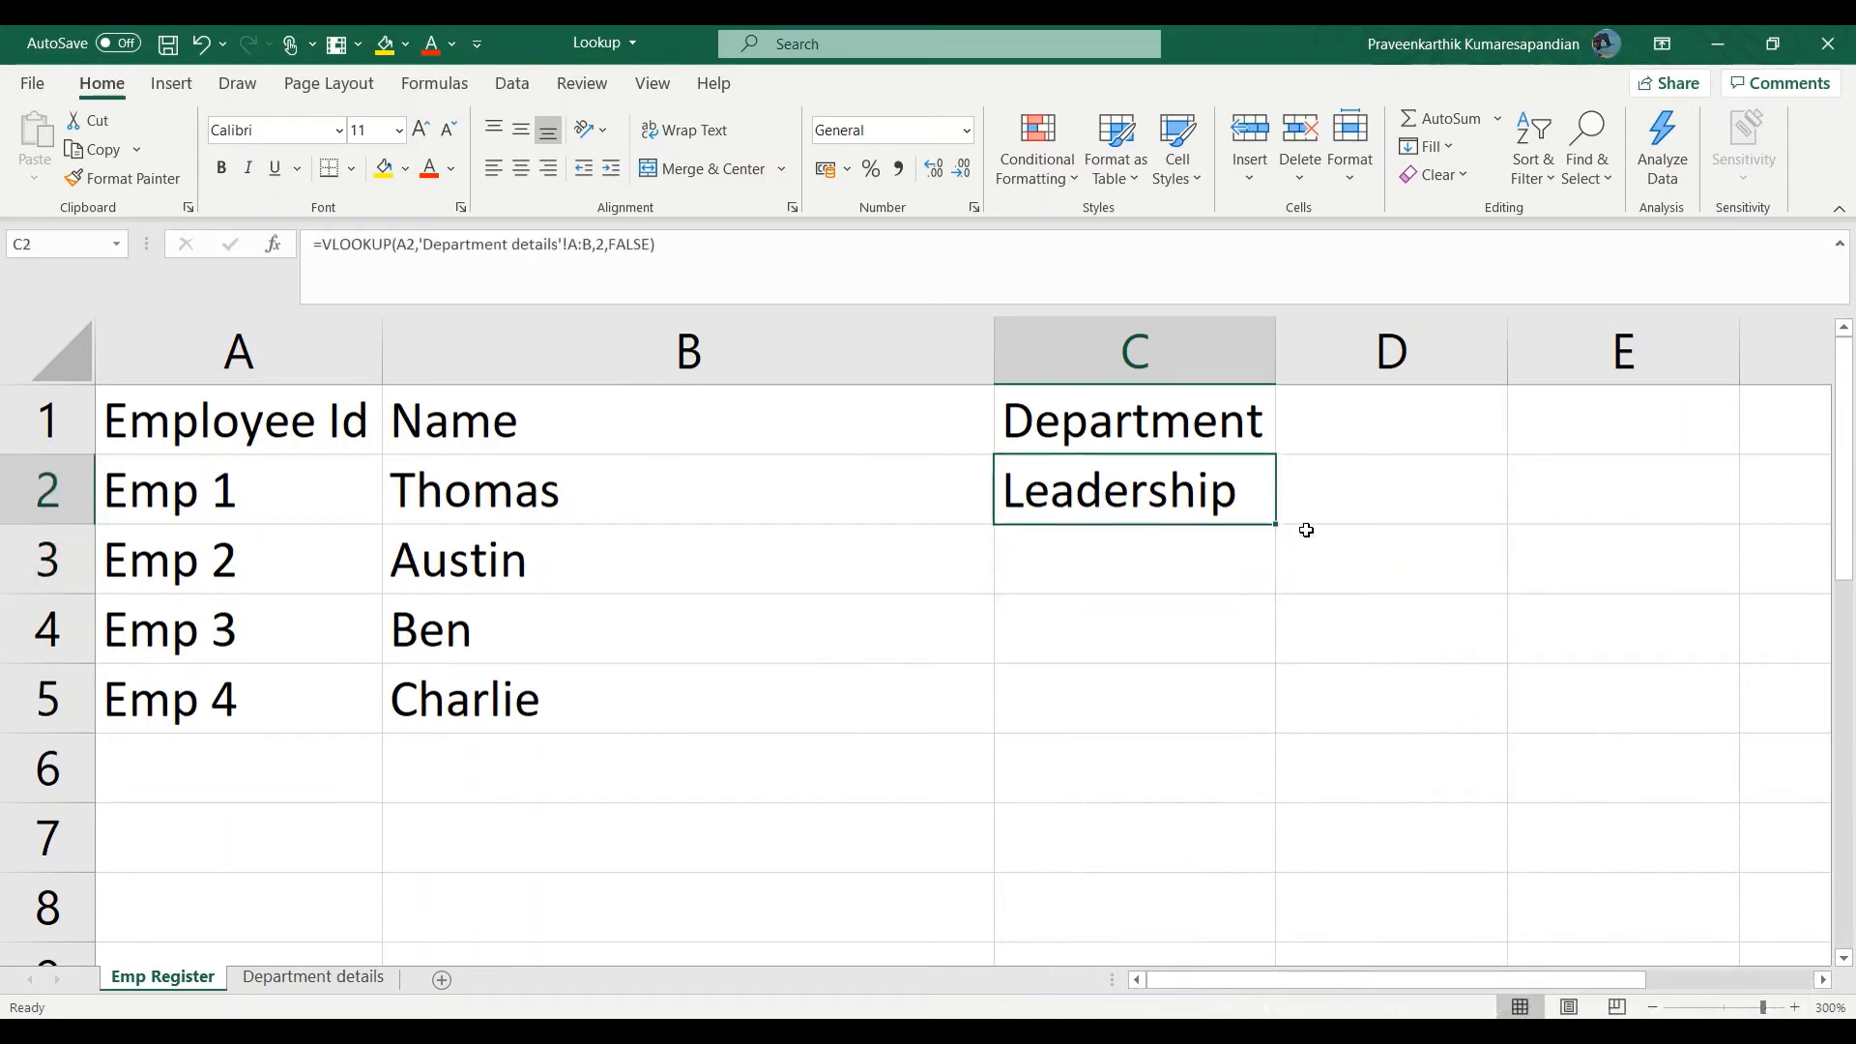
drag(1275, 525, 1260, 707)
- Compare the departments looked up for Emp 2 and Emp 3 in C3 and C4 with the Department details sheet
click(1085, 565)
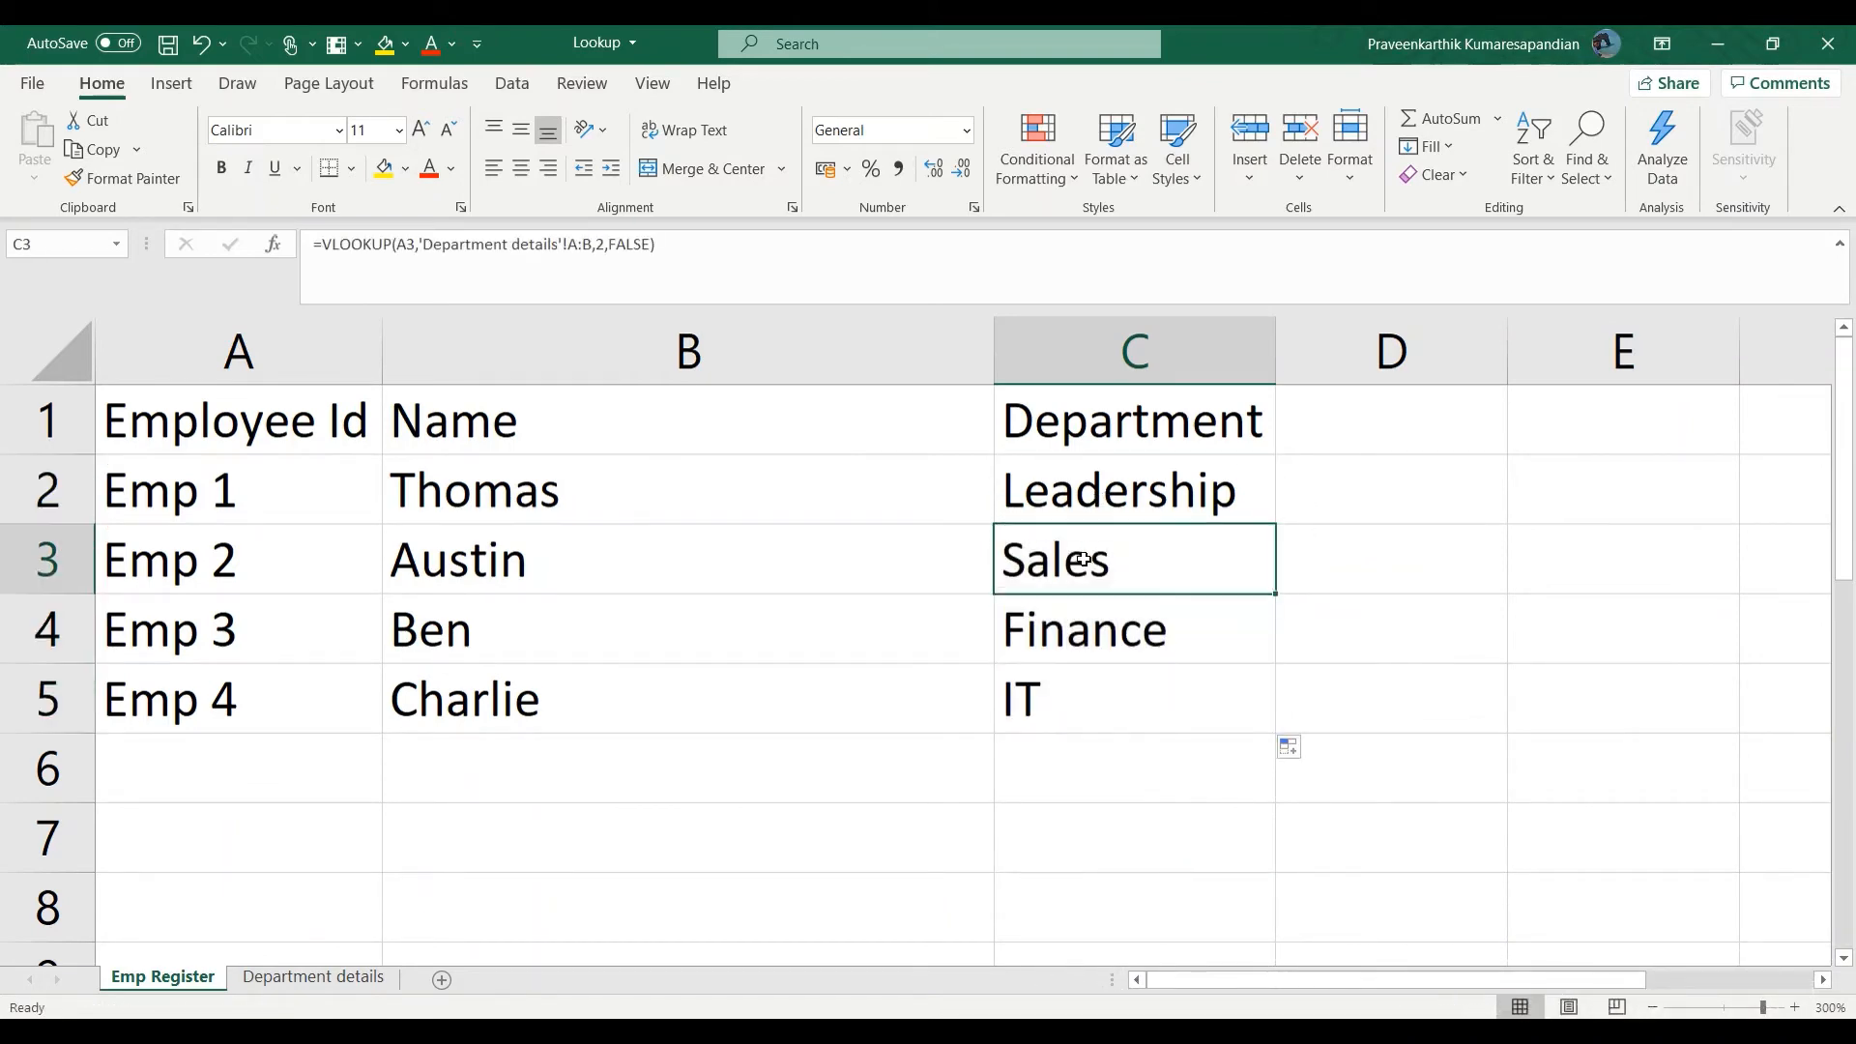
click(313, 978)
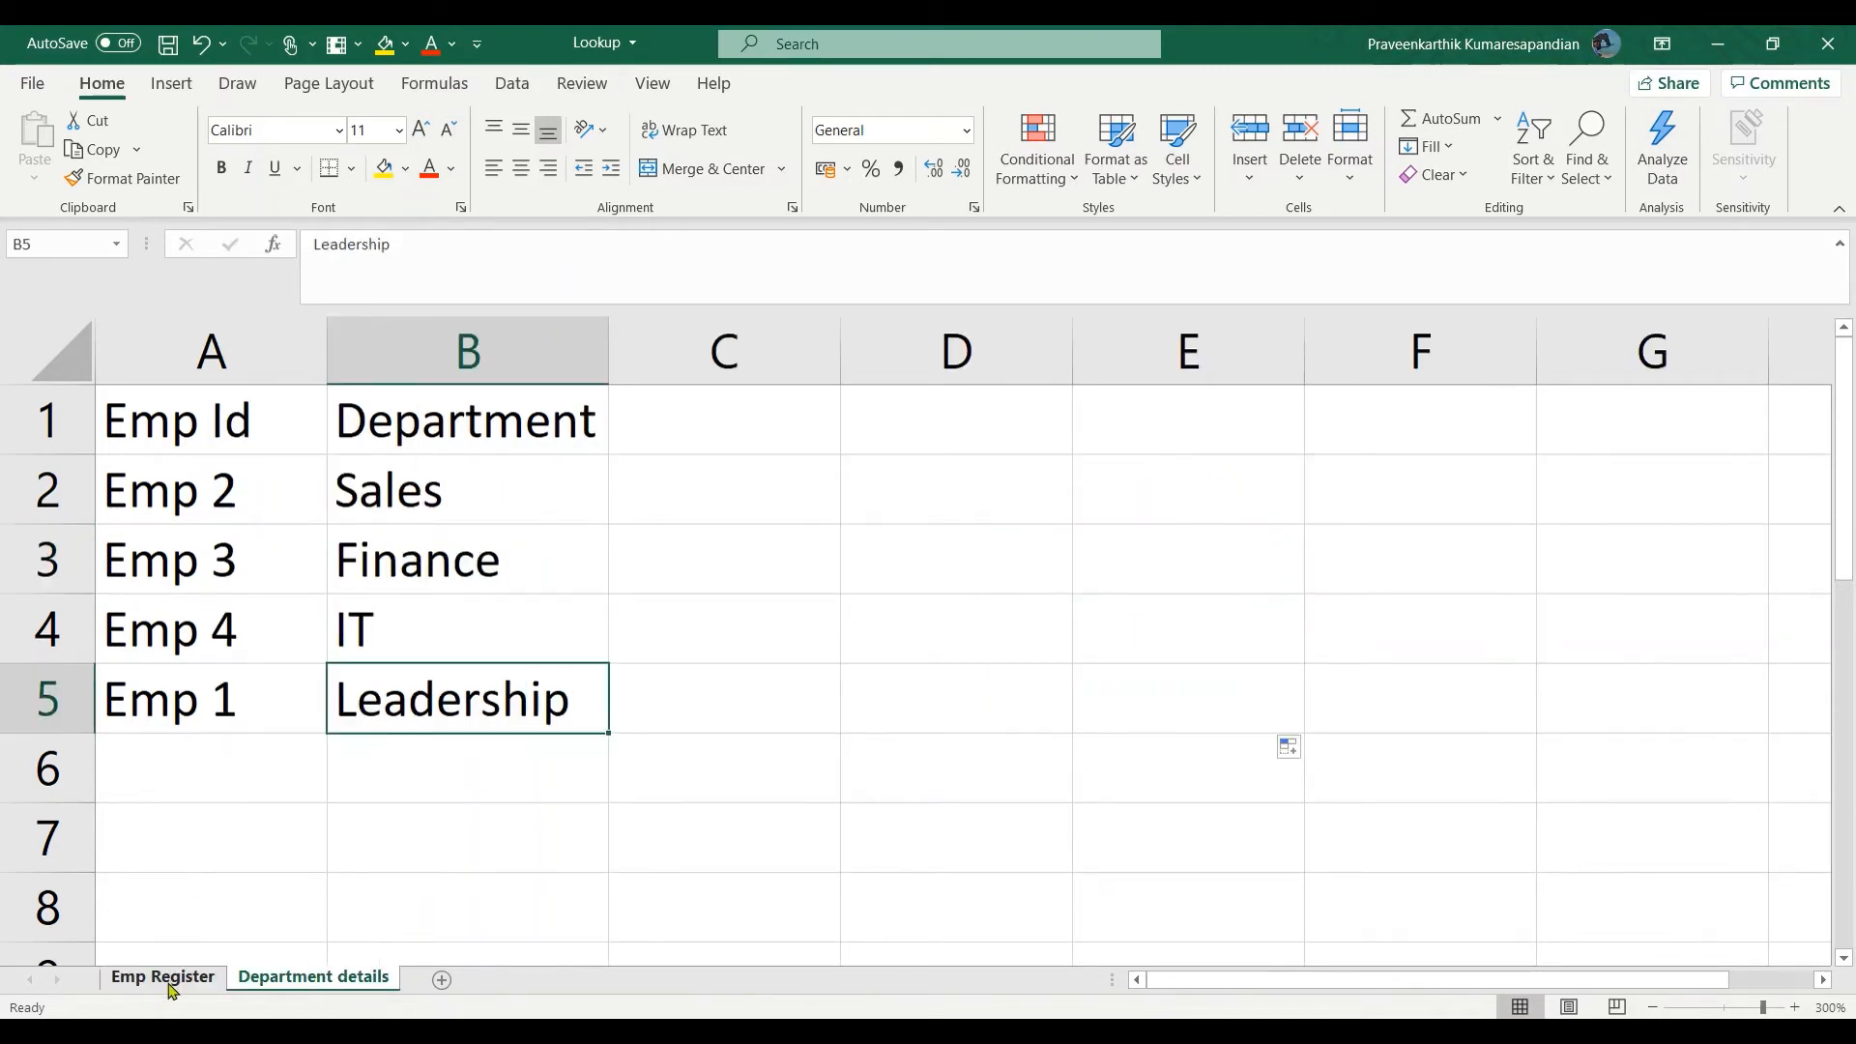
click(174, 984)
click(1135, 654)
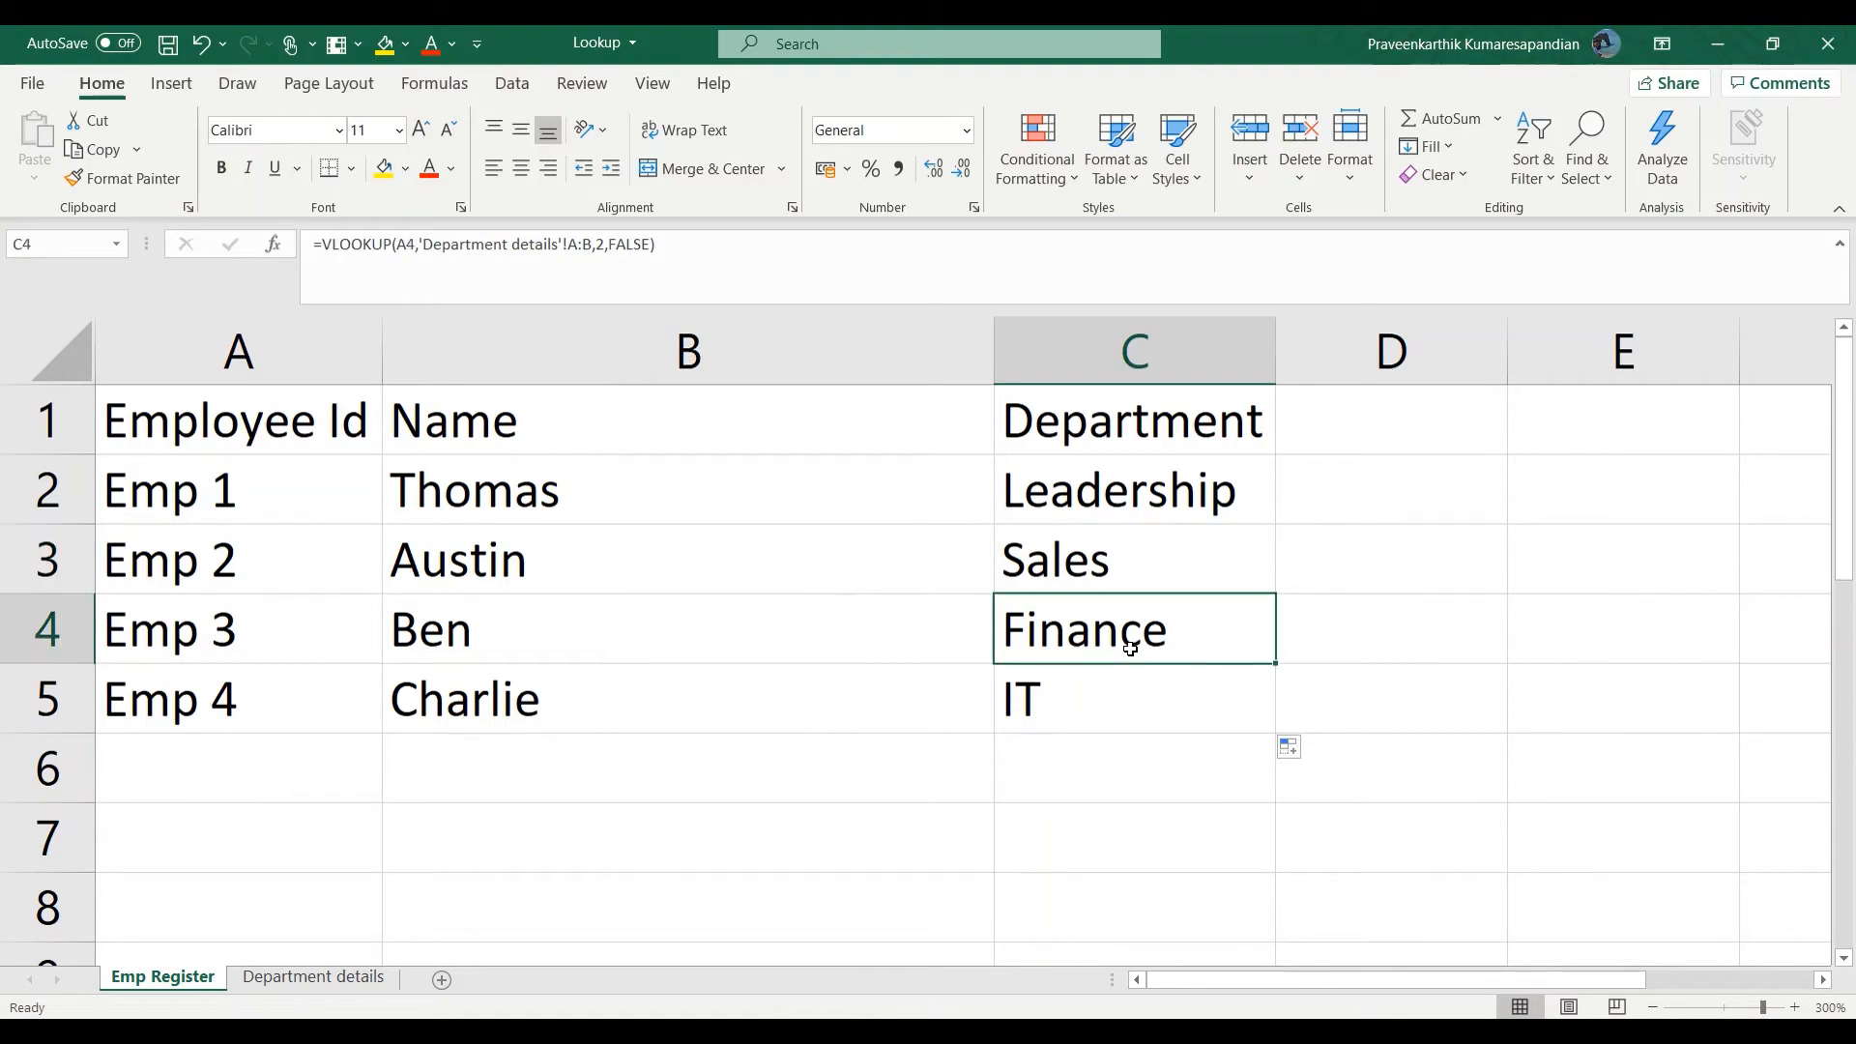
click(303, 981)
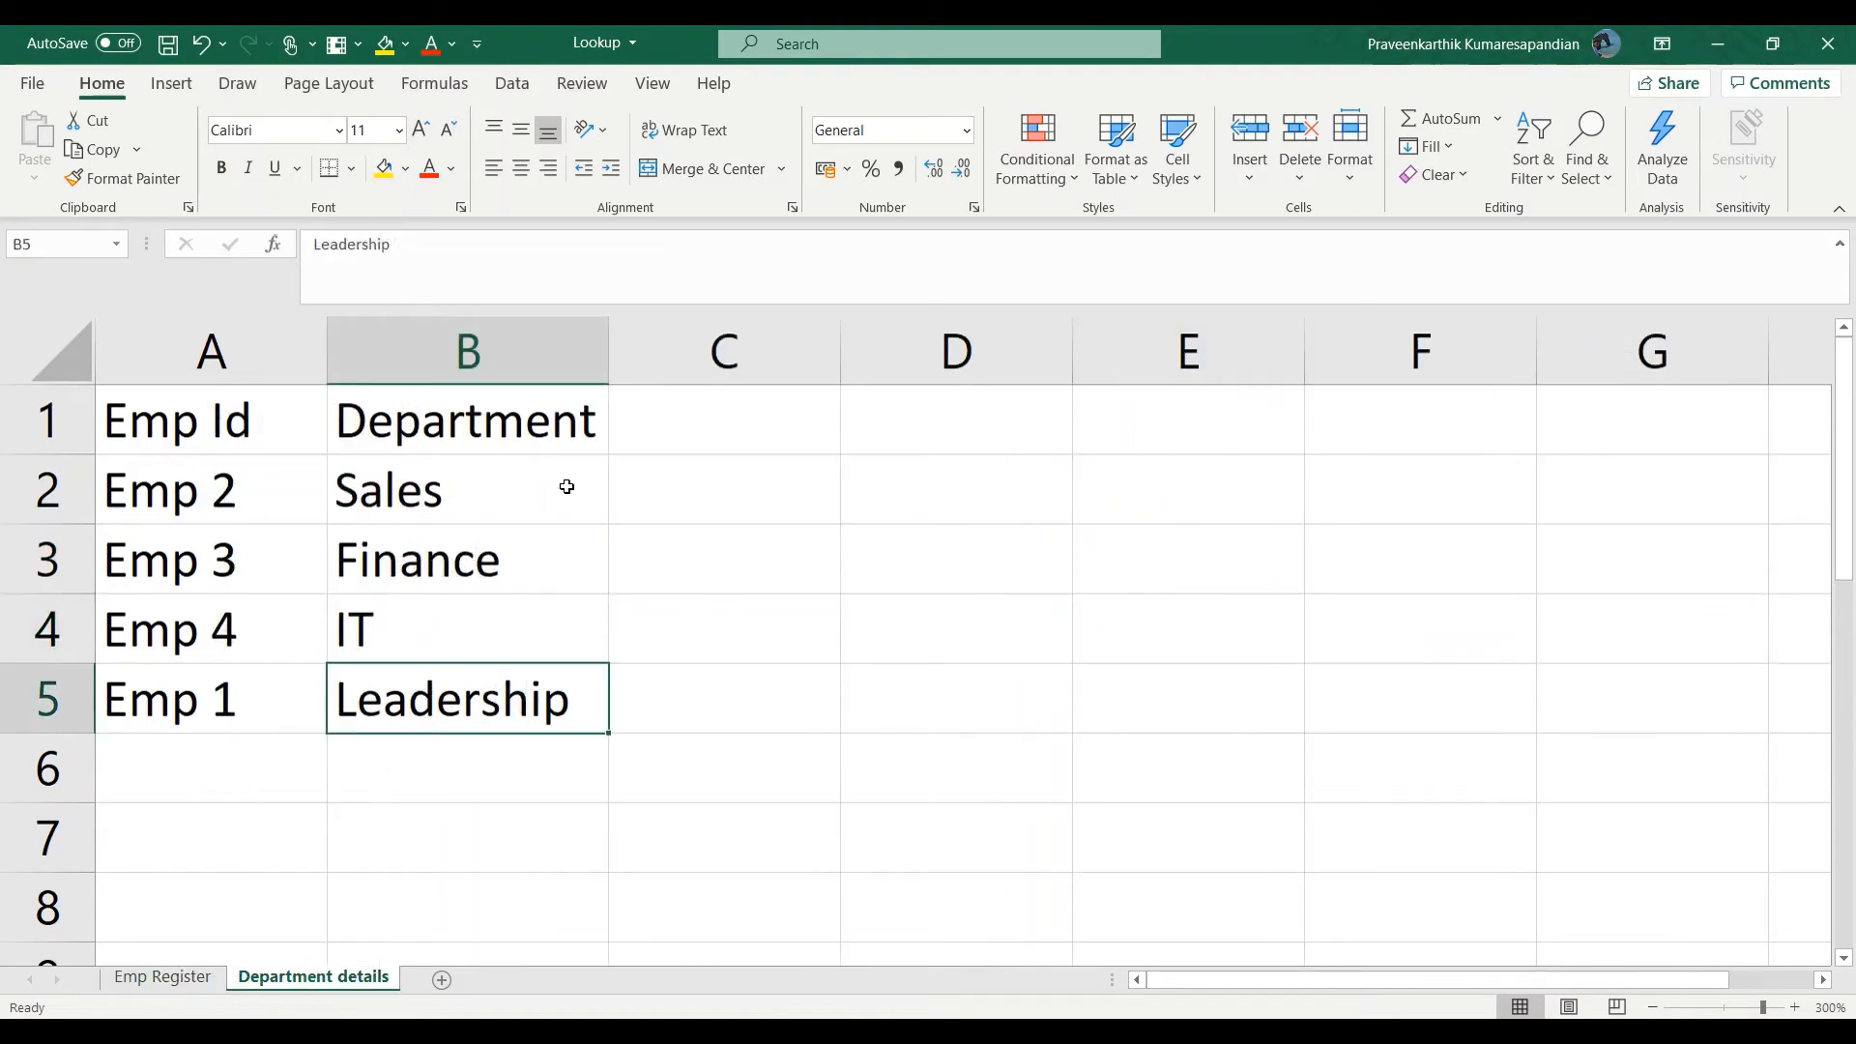
click(184, 978)
- Review the lookup value and table array arguments of the VLOOKUP formula in C2, keeping the formula as it is
click(1063, 488)
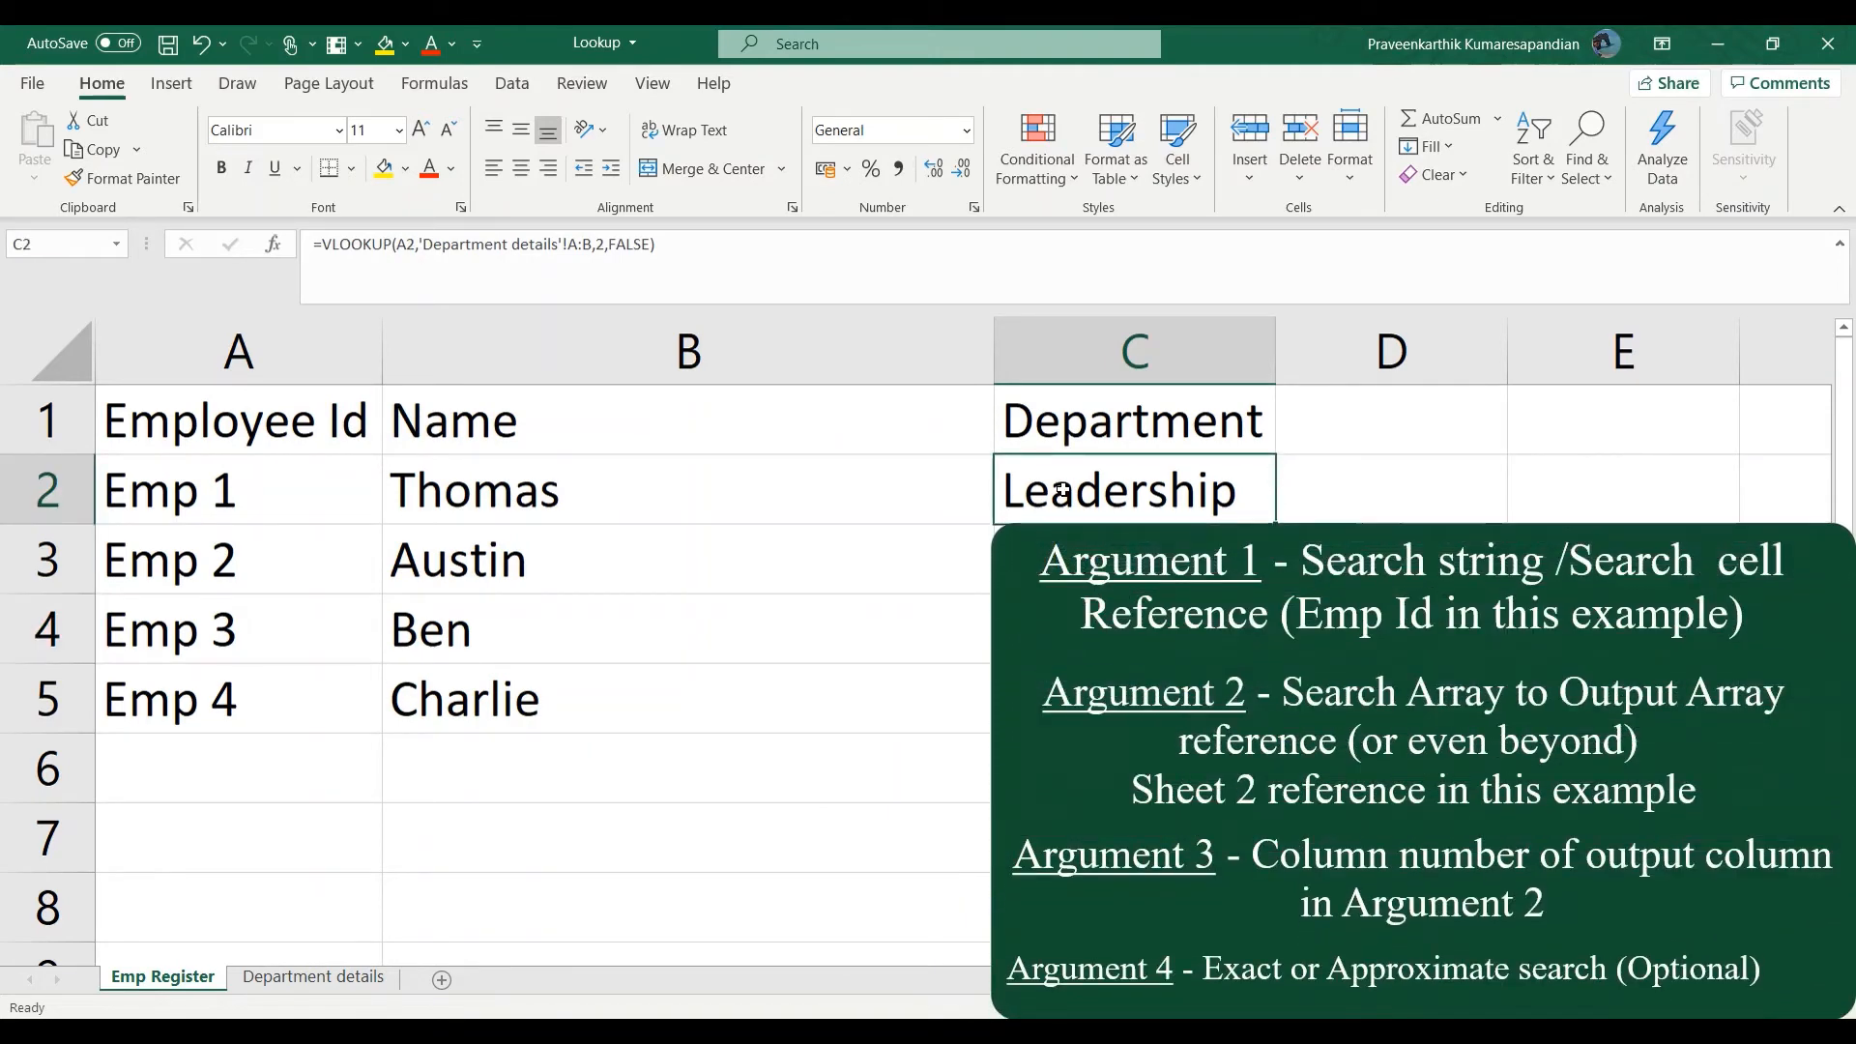
click(416, 246)
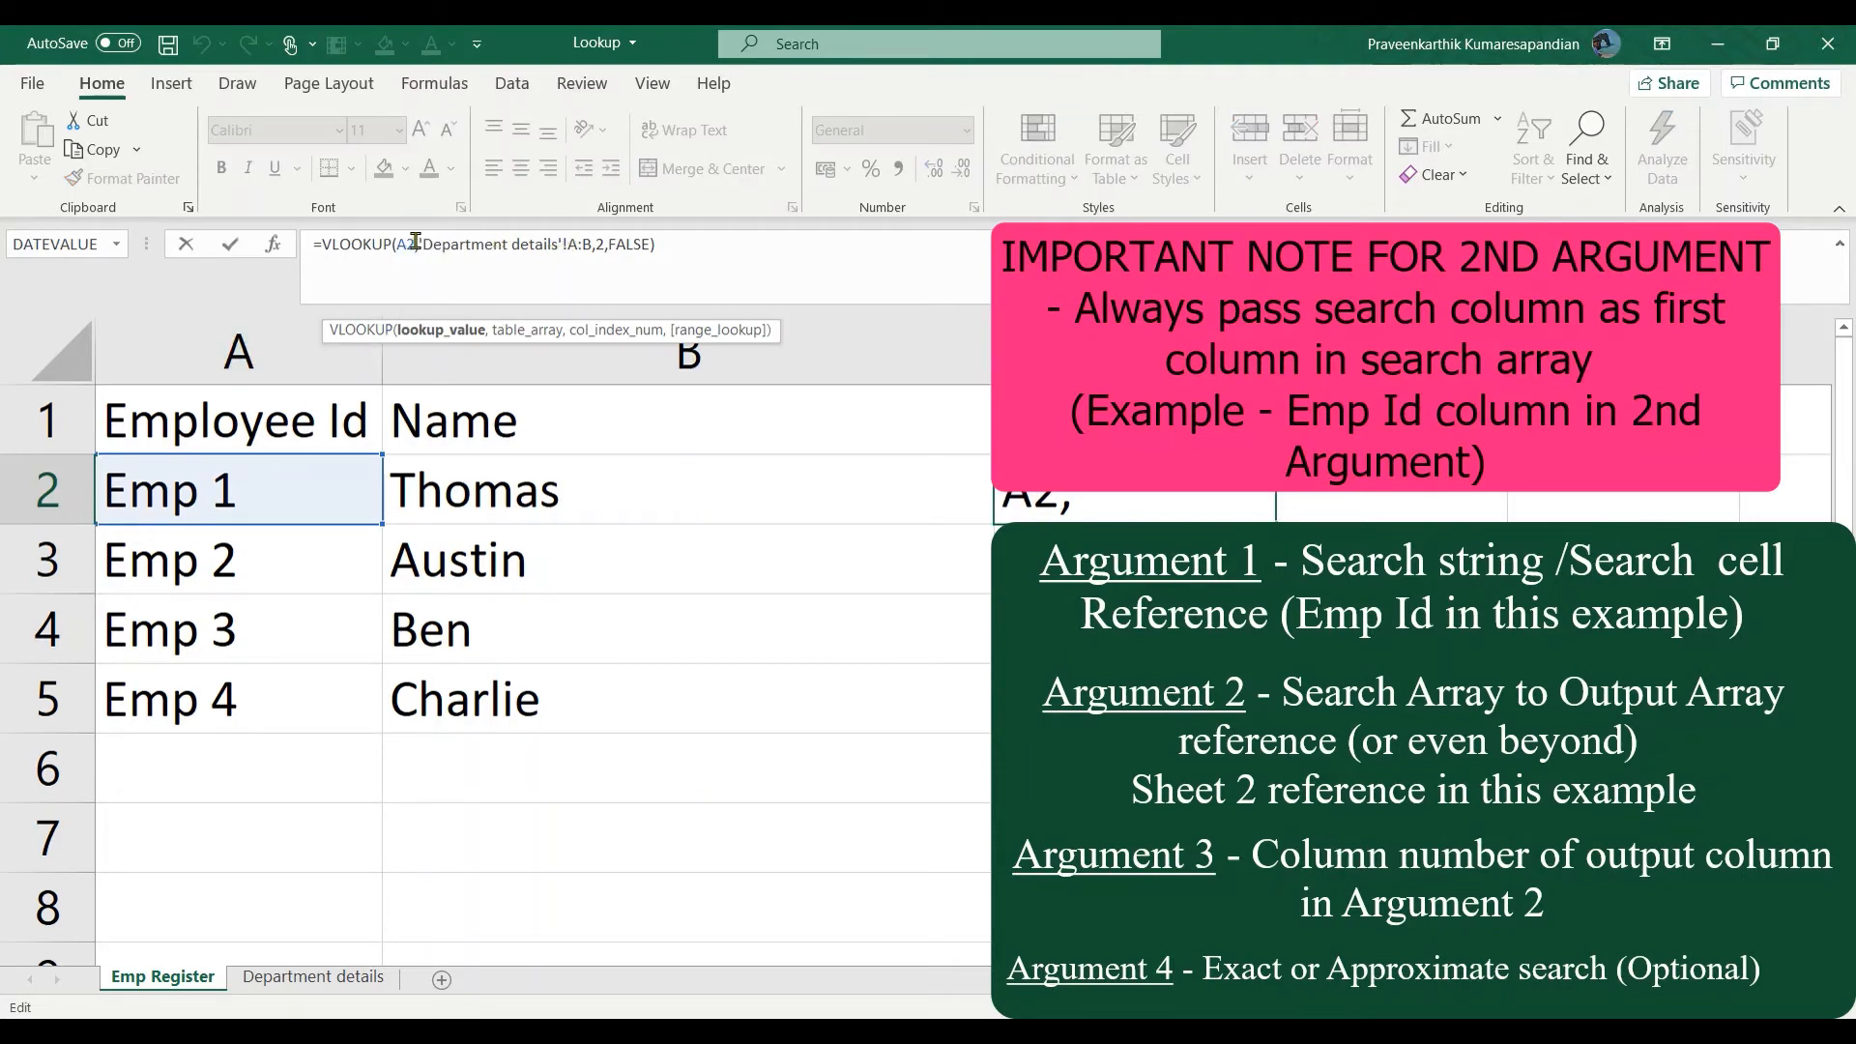
drag(418, 246, 594, 251)
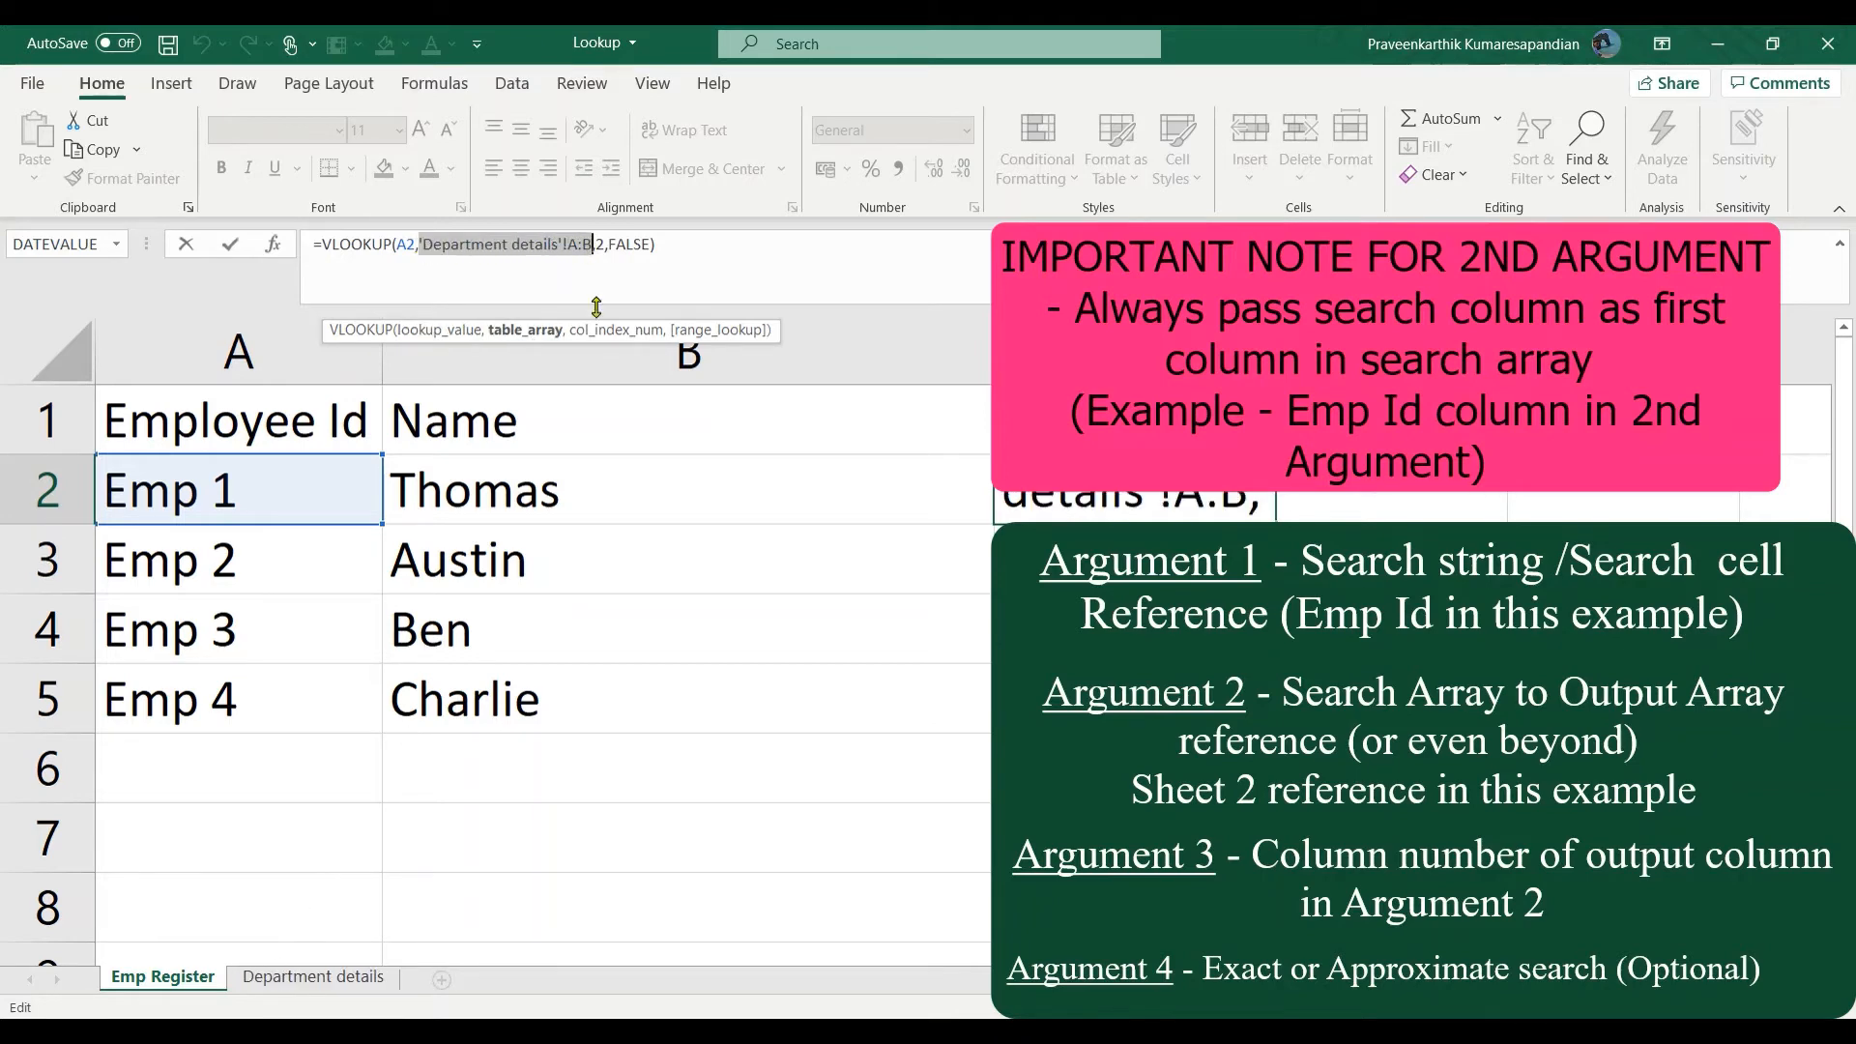
click(658, 251)
key(ctrl+Return)
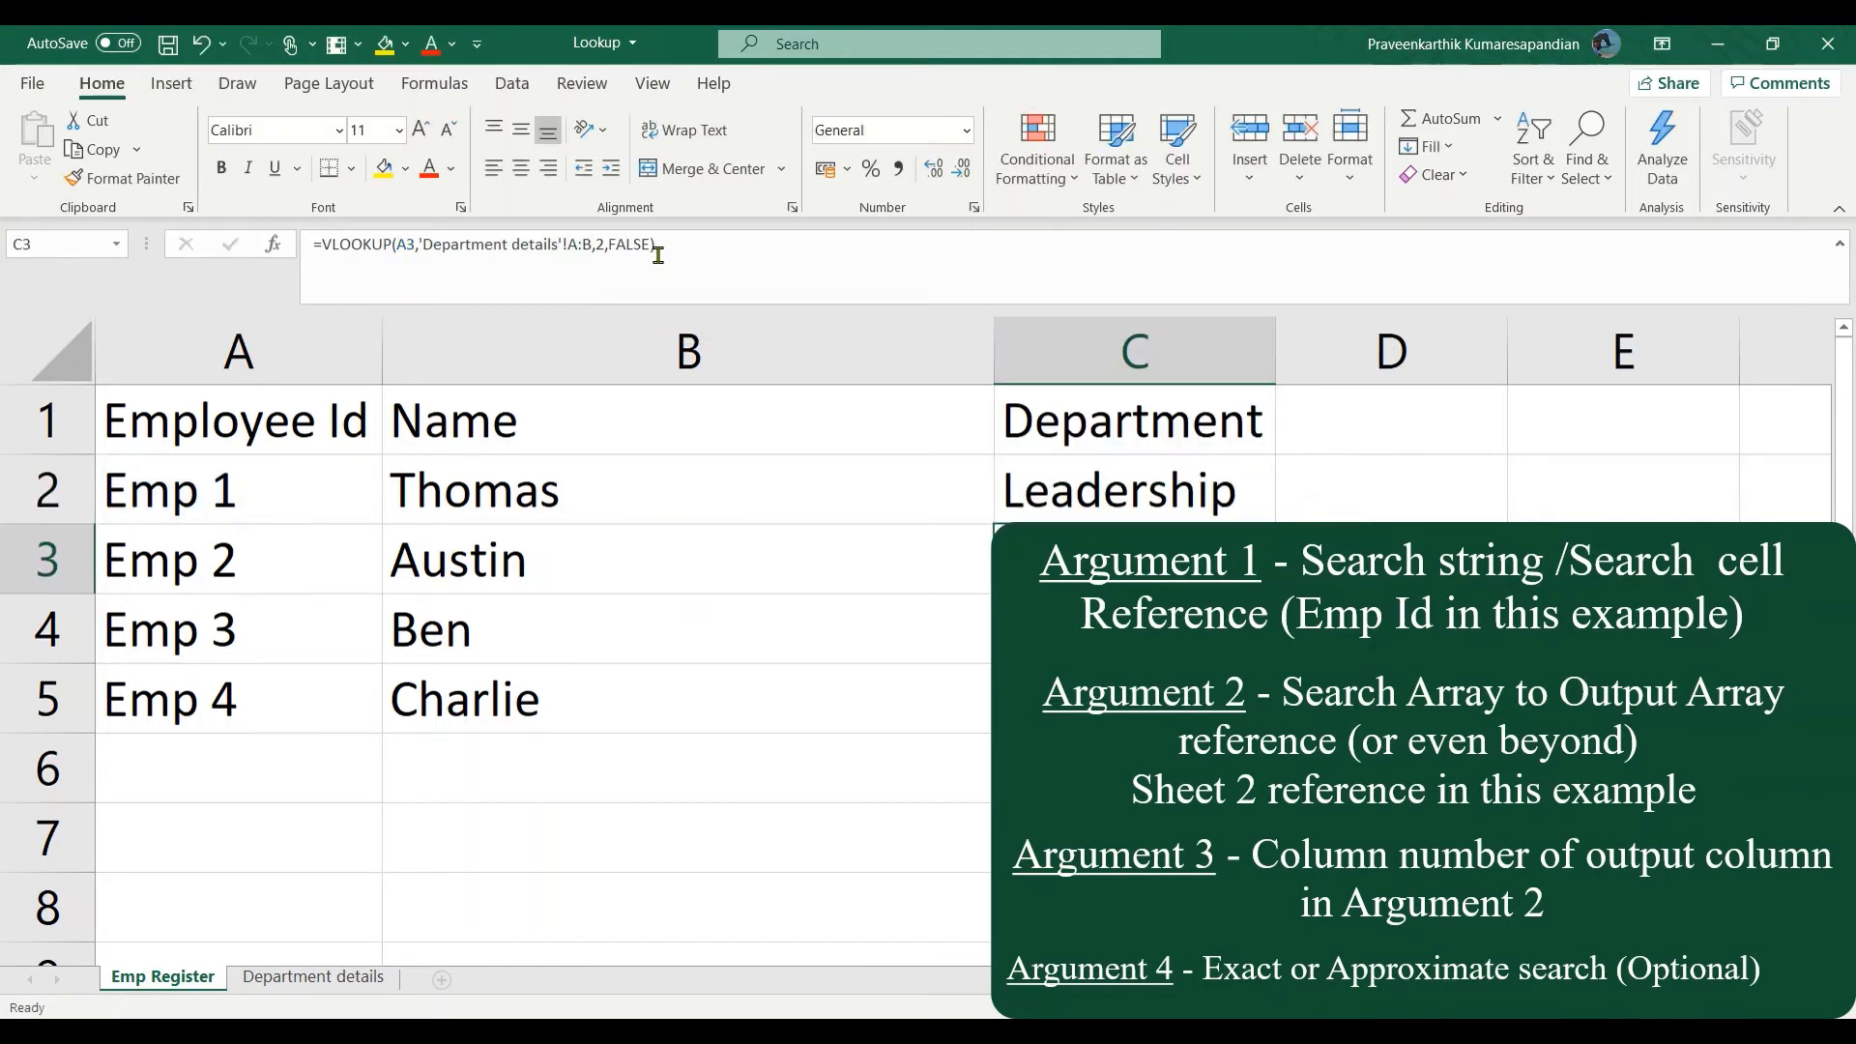
- Look at the Department details columns, and review the column index and range lookup arguments of the VLOOKUP in C2 of Emp Register
click(329, 979)
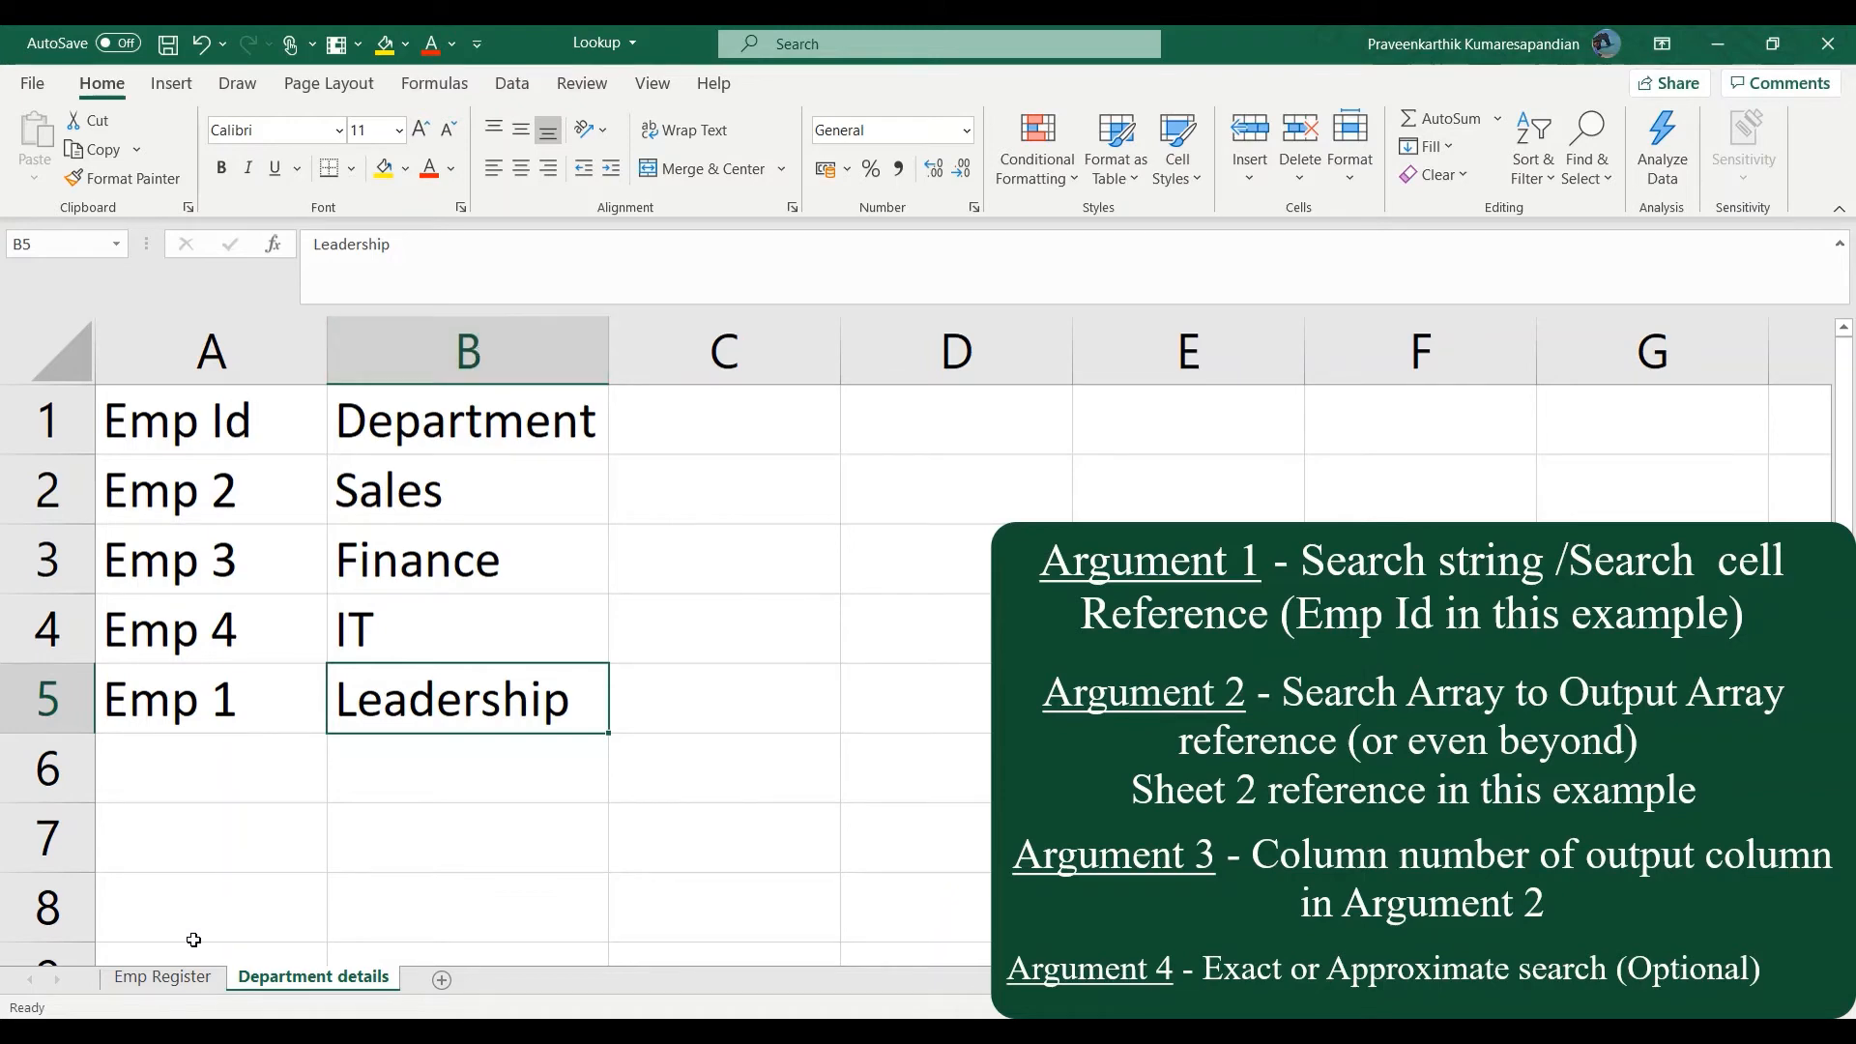
click(162, 977)
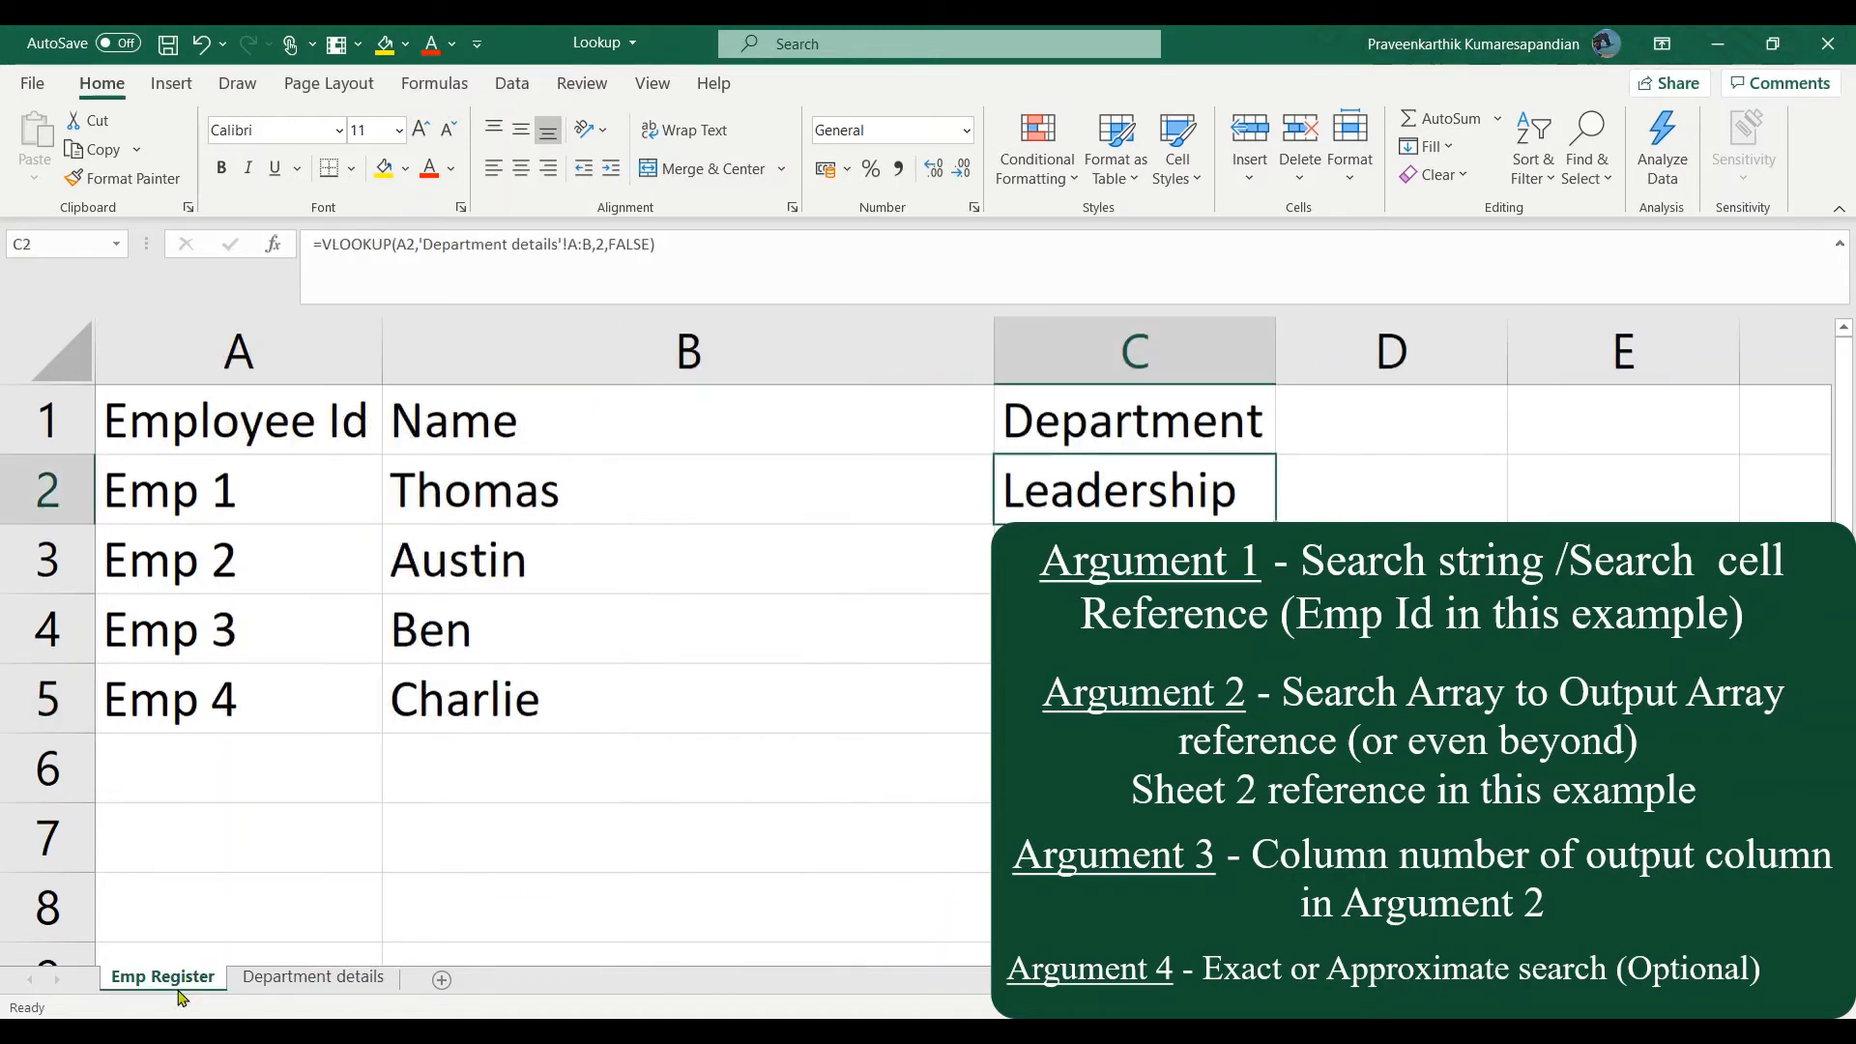
click(604, 244)
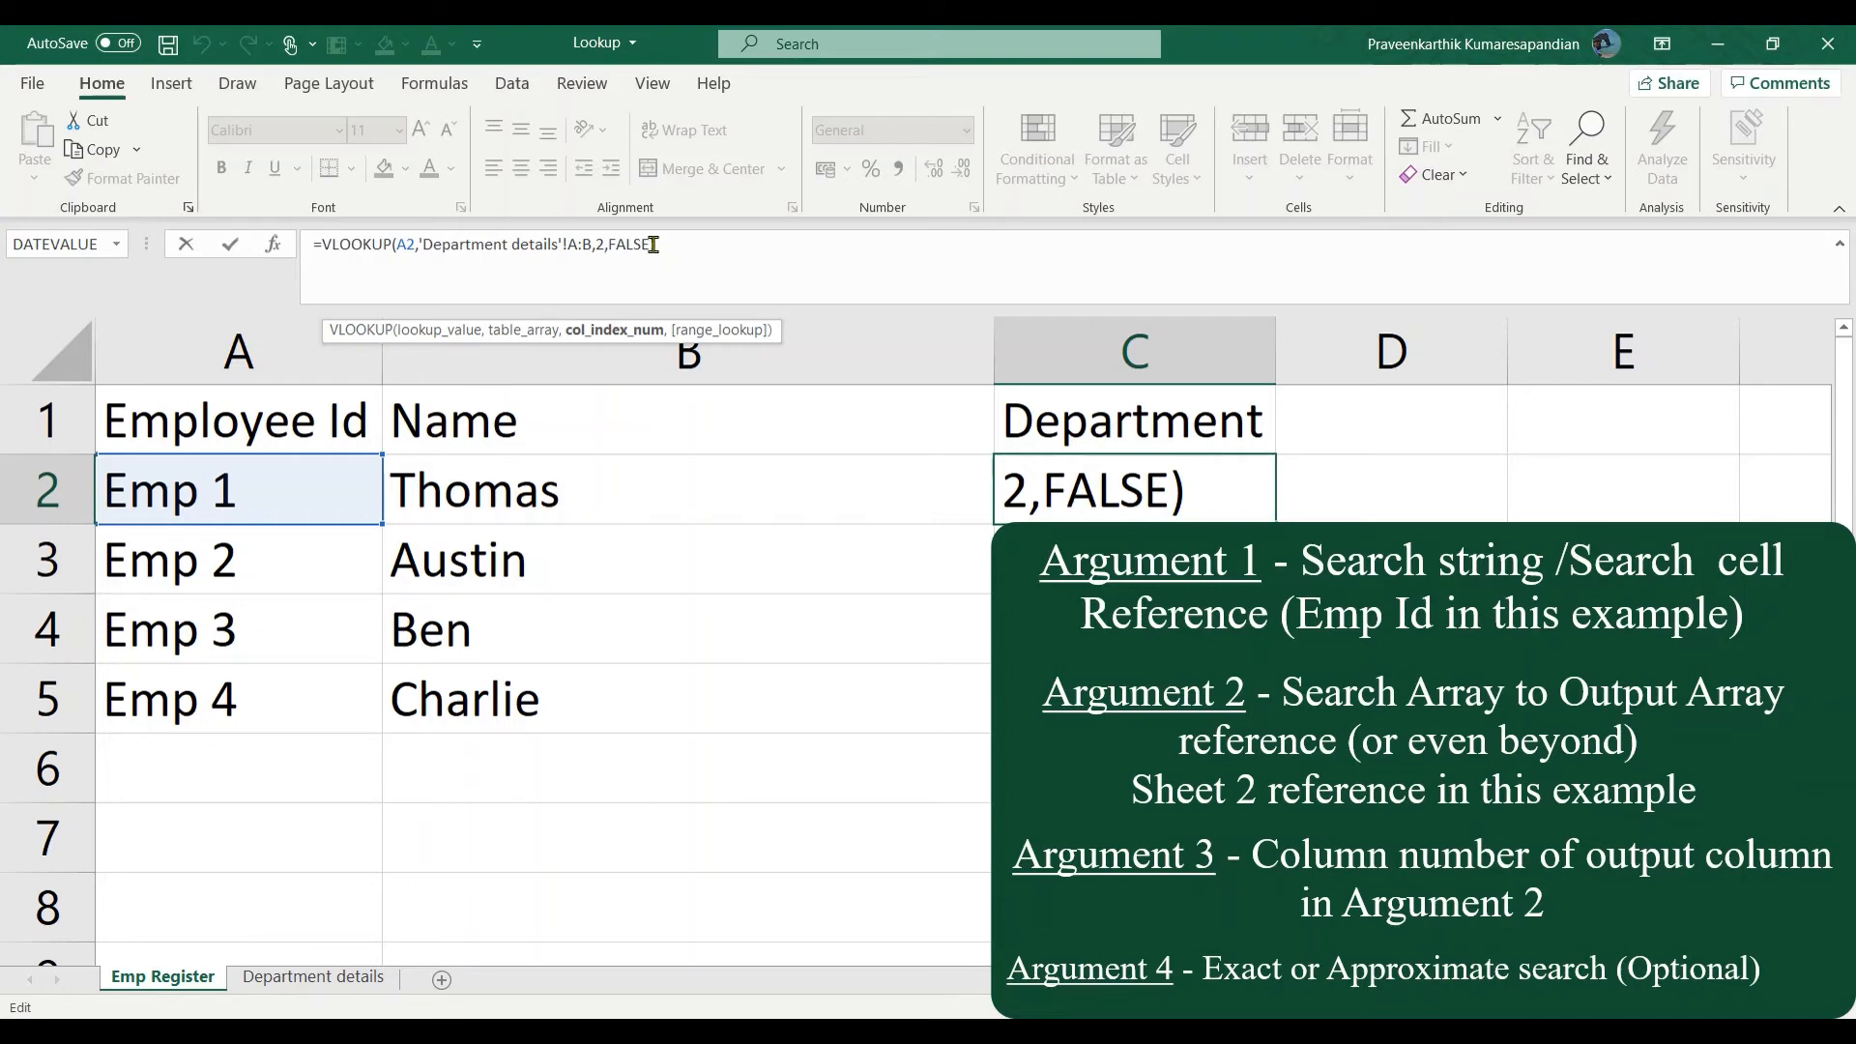
click(653, 244)
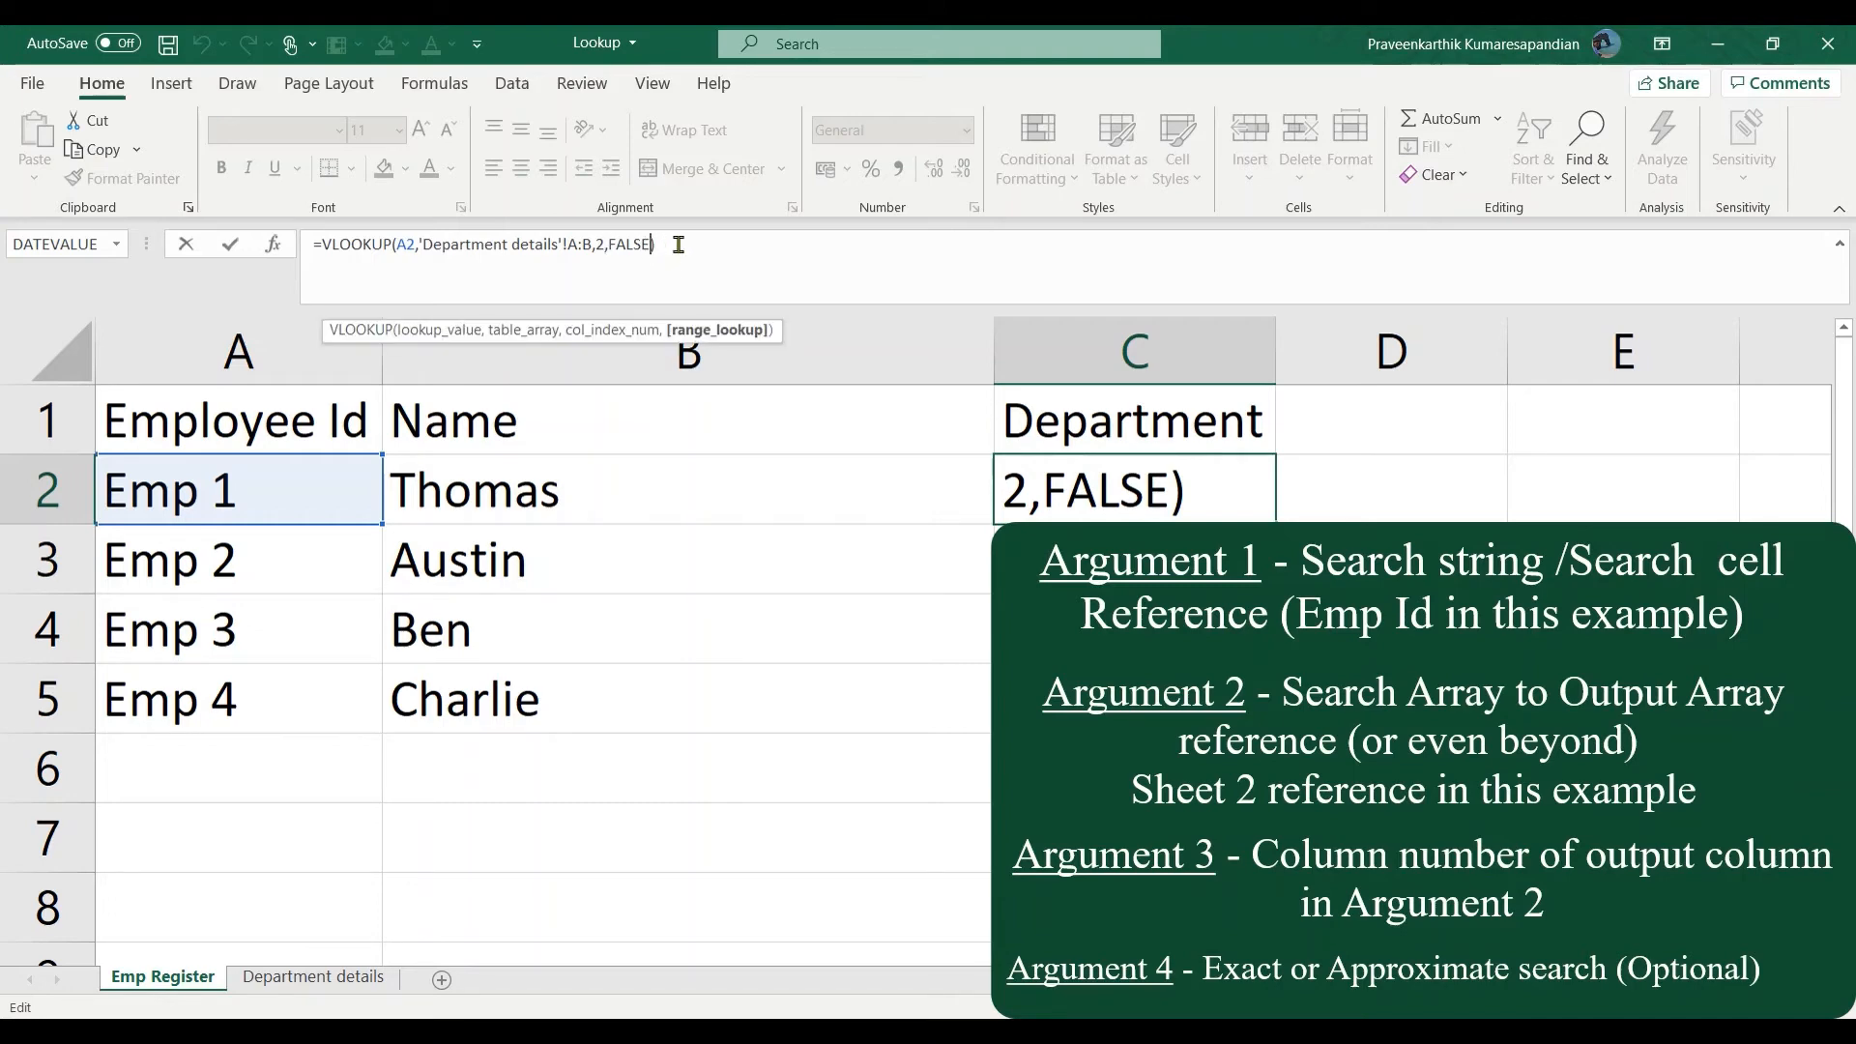
key(Return)
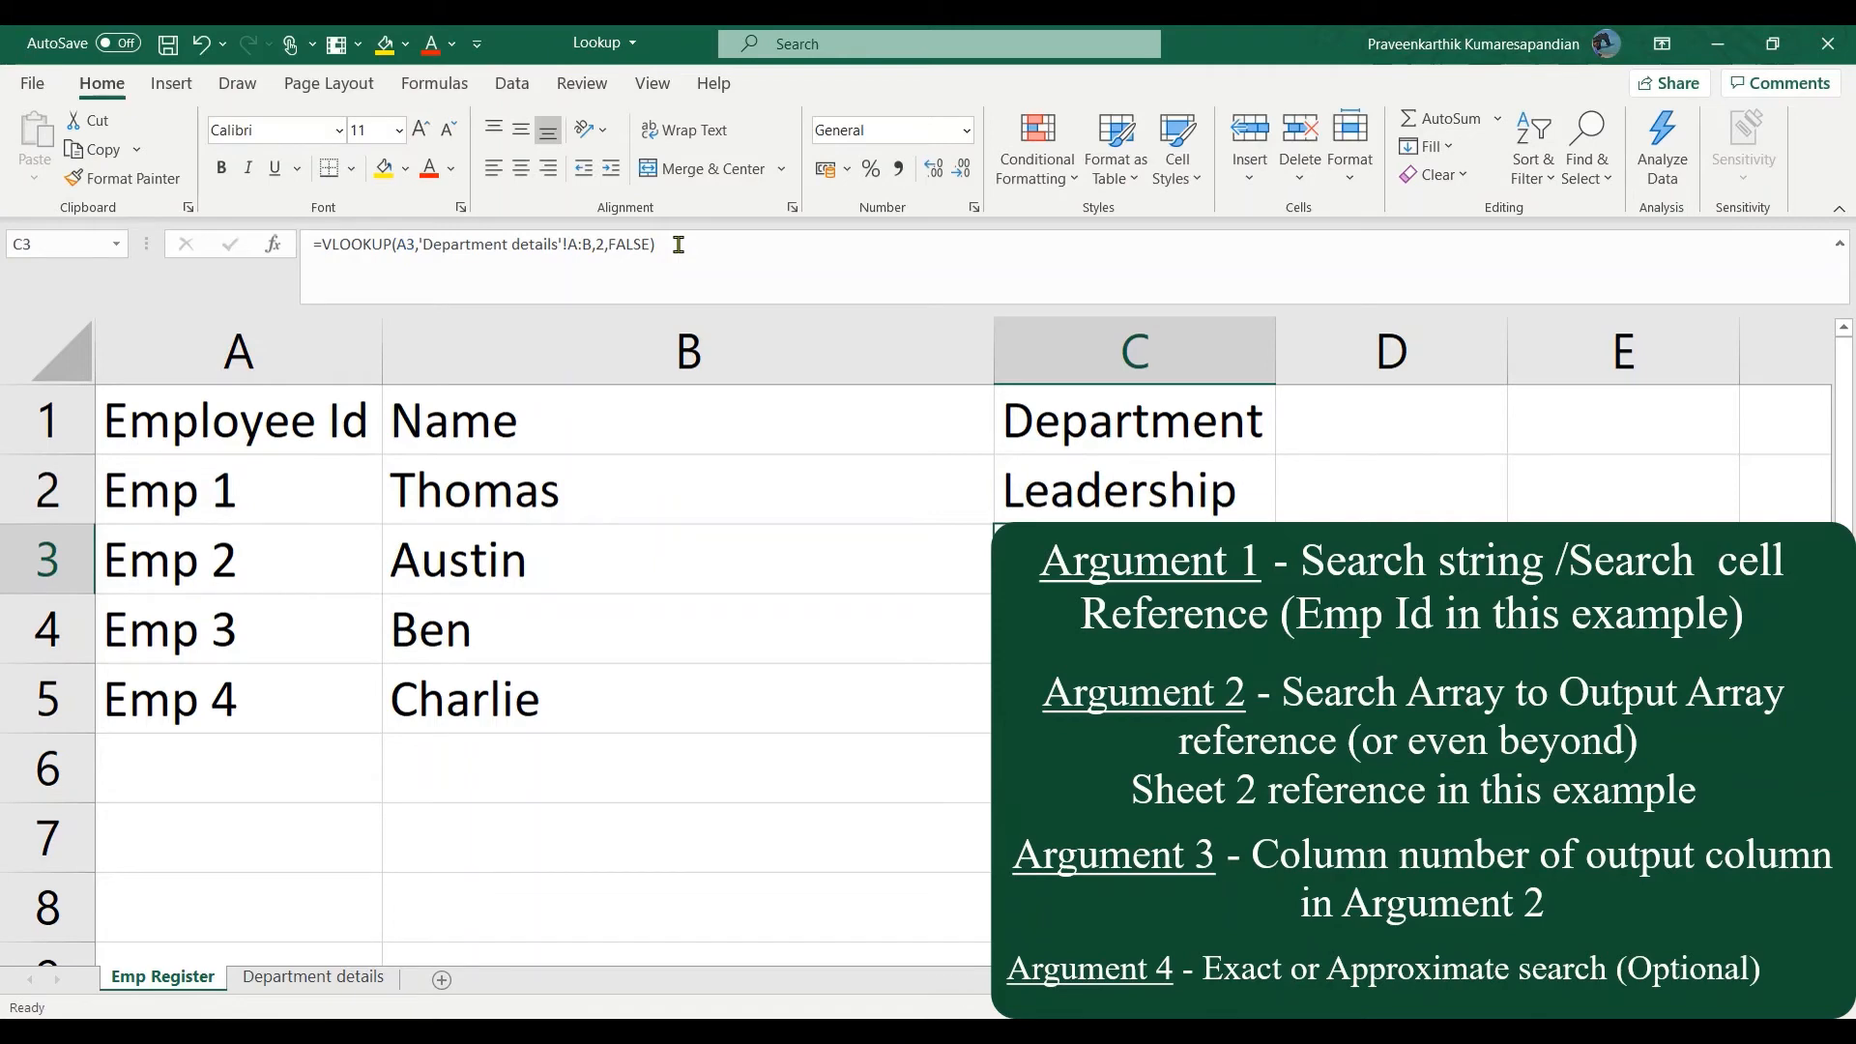
key(Up)
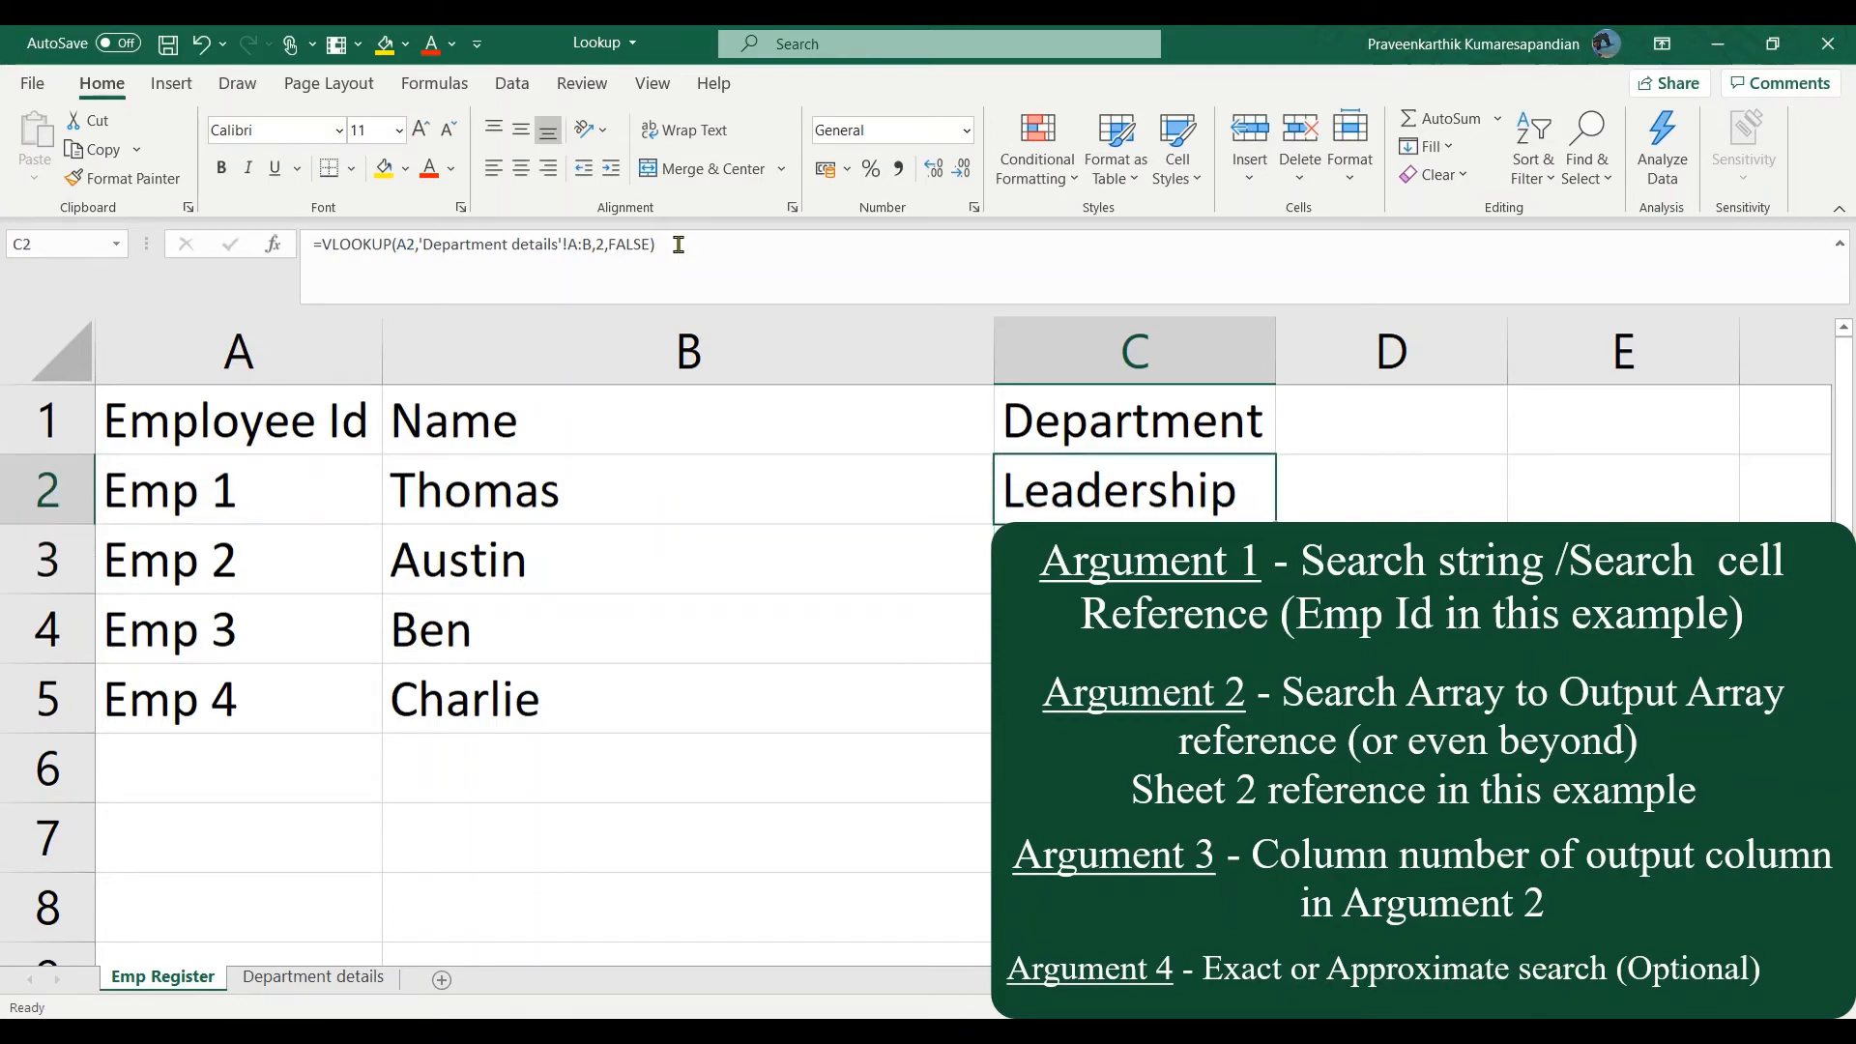
- Insert a new column B before the Department column on the Department details sheet
click(287, 978)
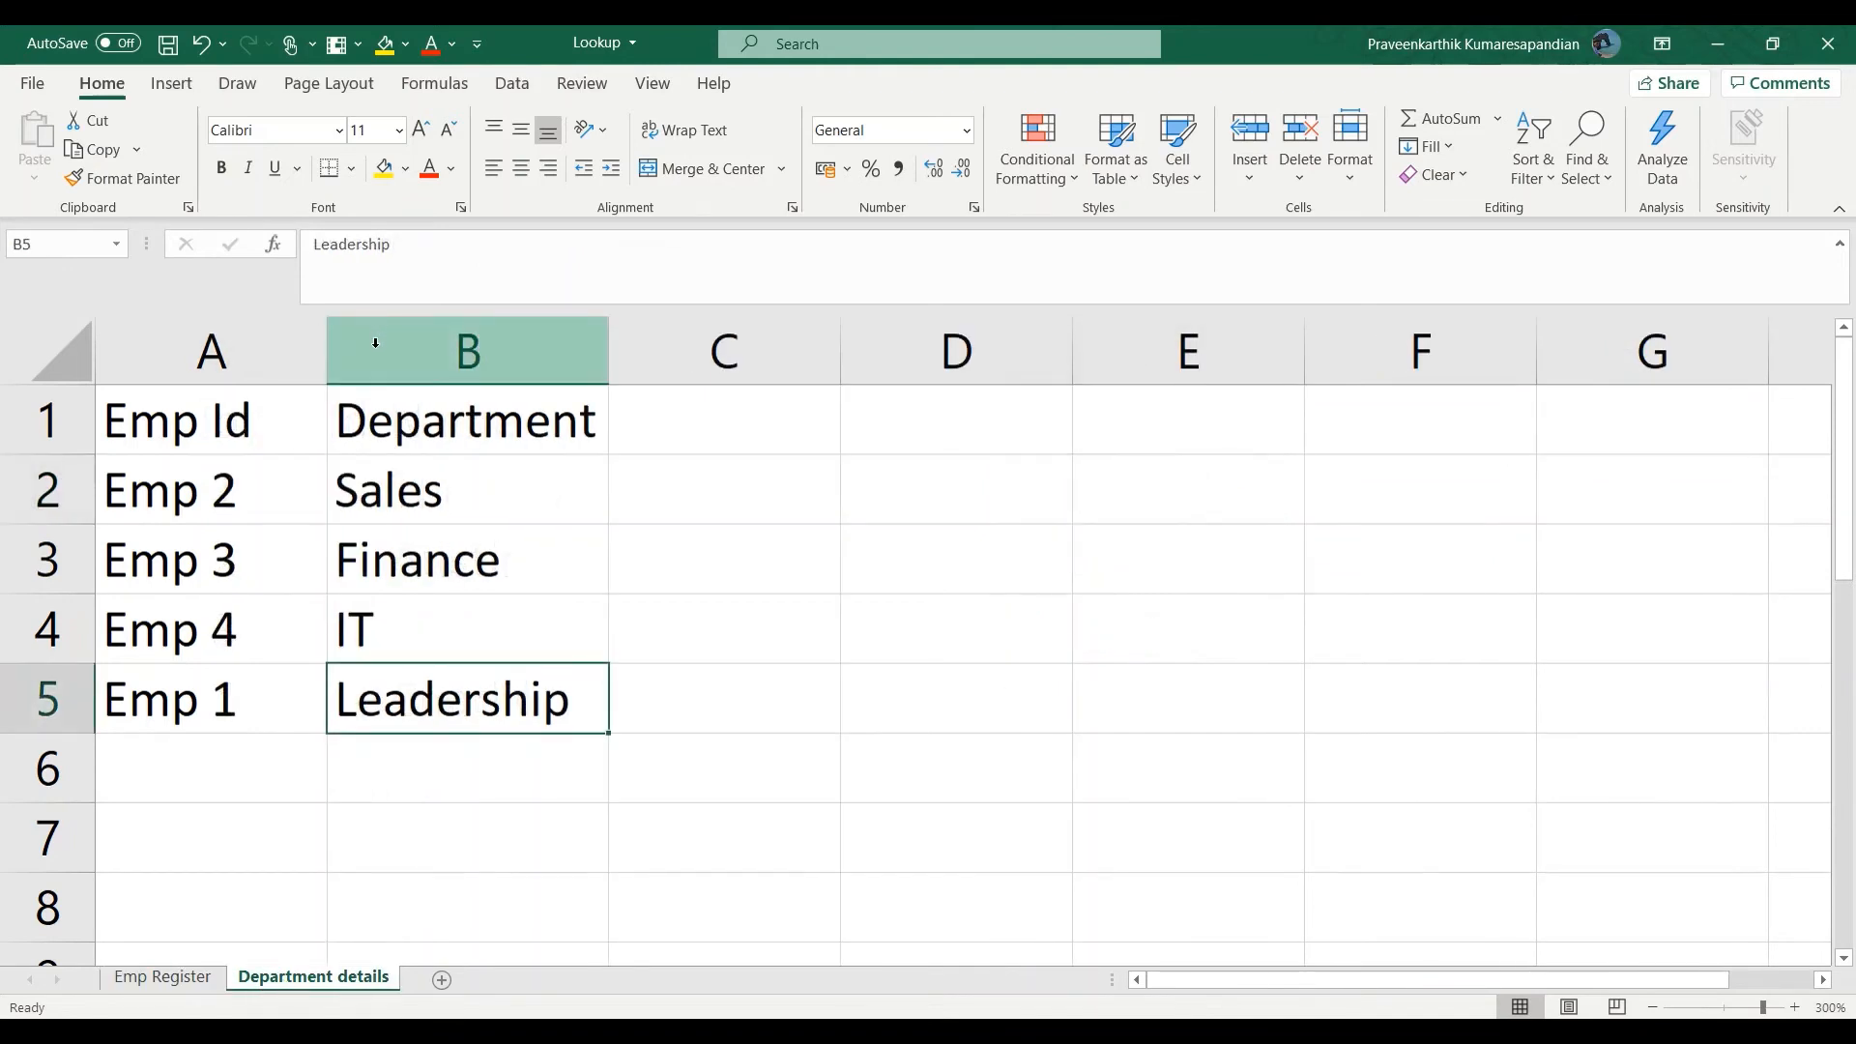
click(376, 347)
right_click(377, 349)
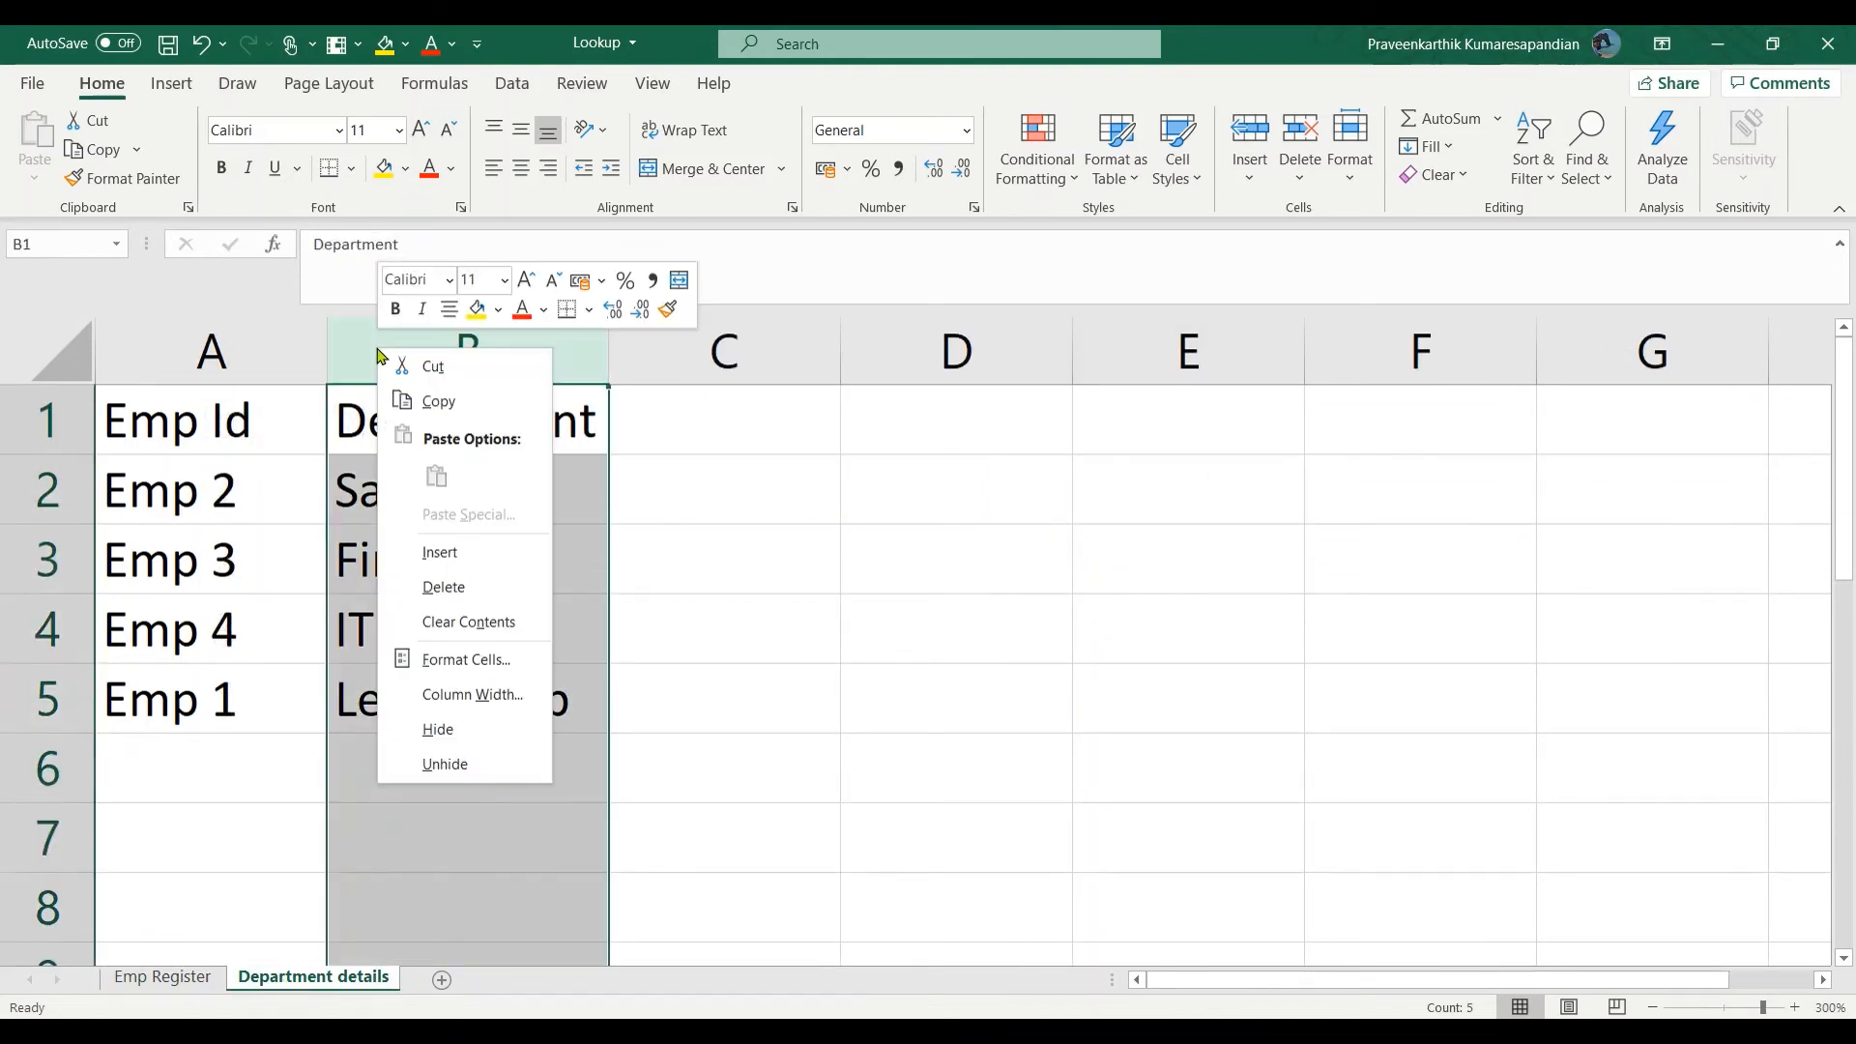
click(473, 553)
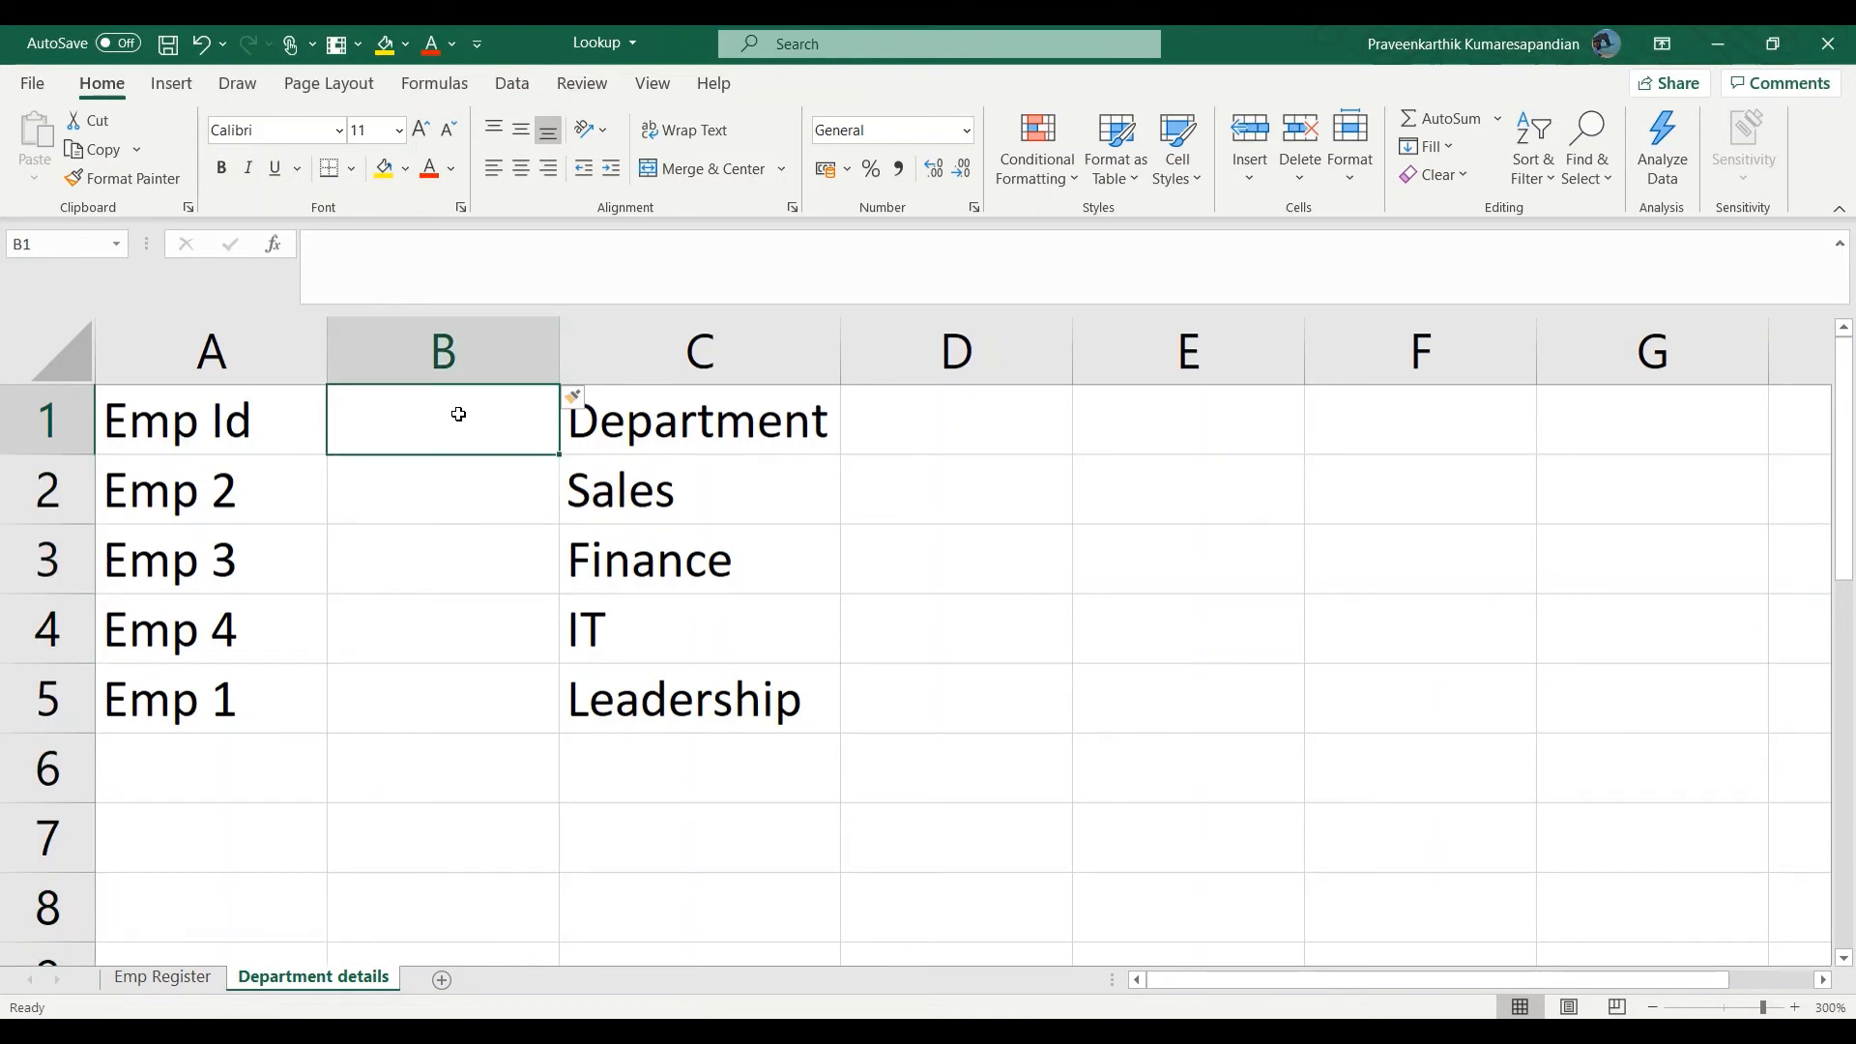
- Enter the header Emp Location in B1 and autofit column B to it
text(E)
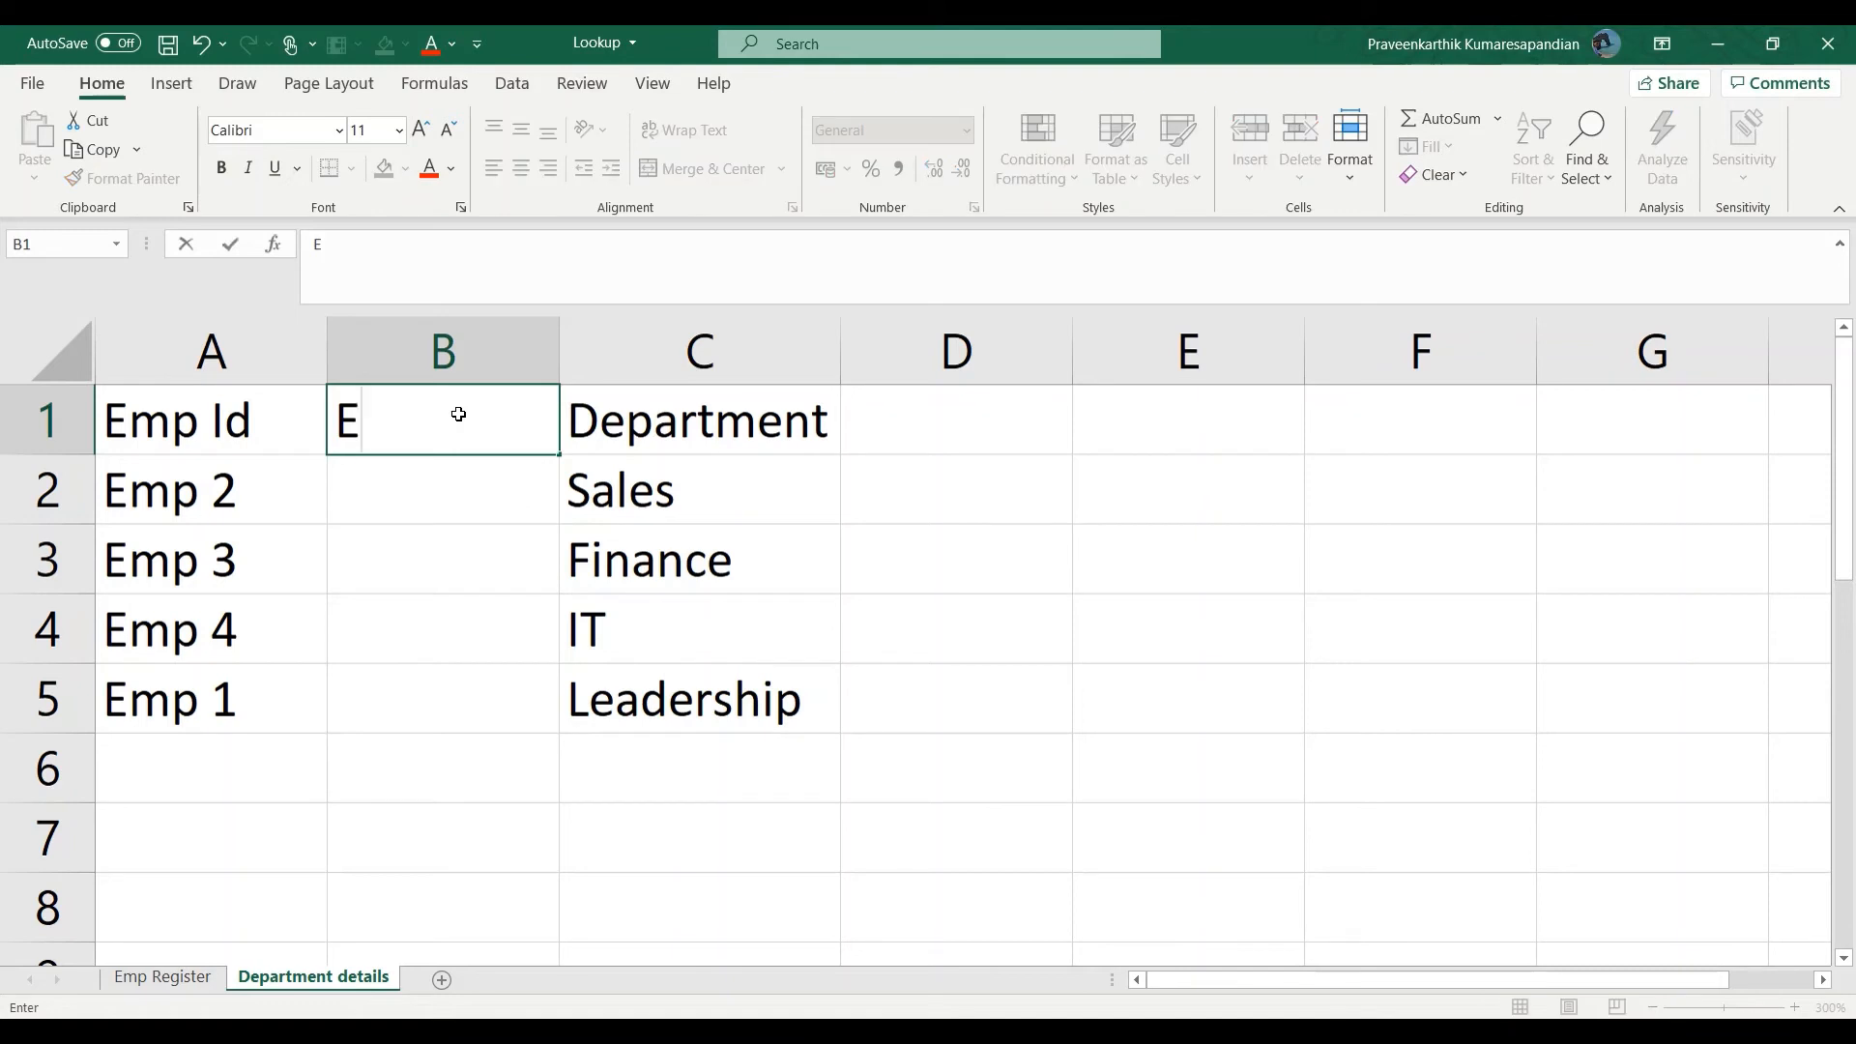
text(mp L)
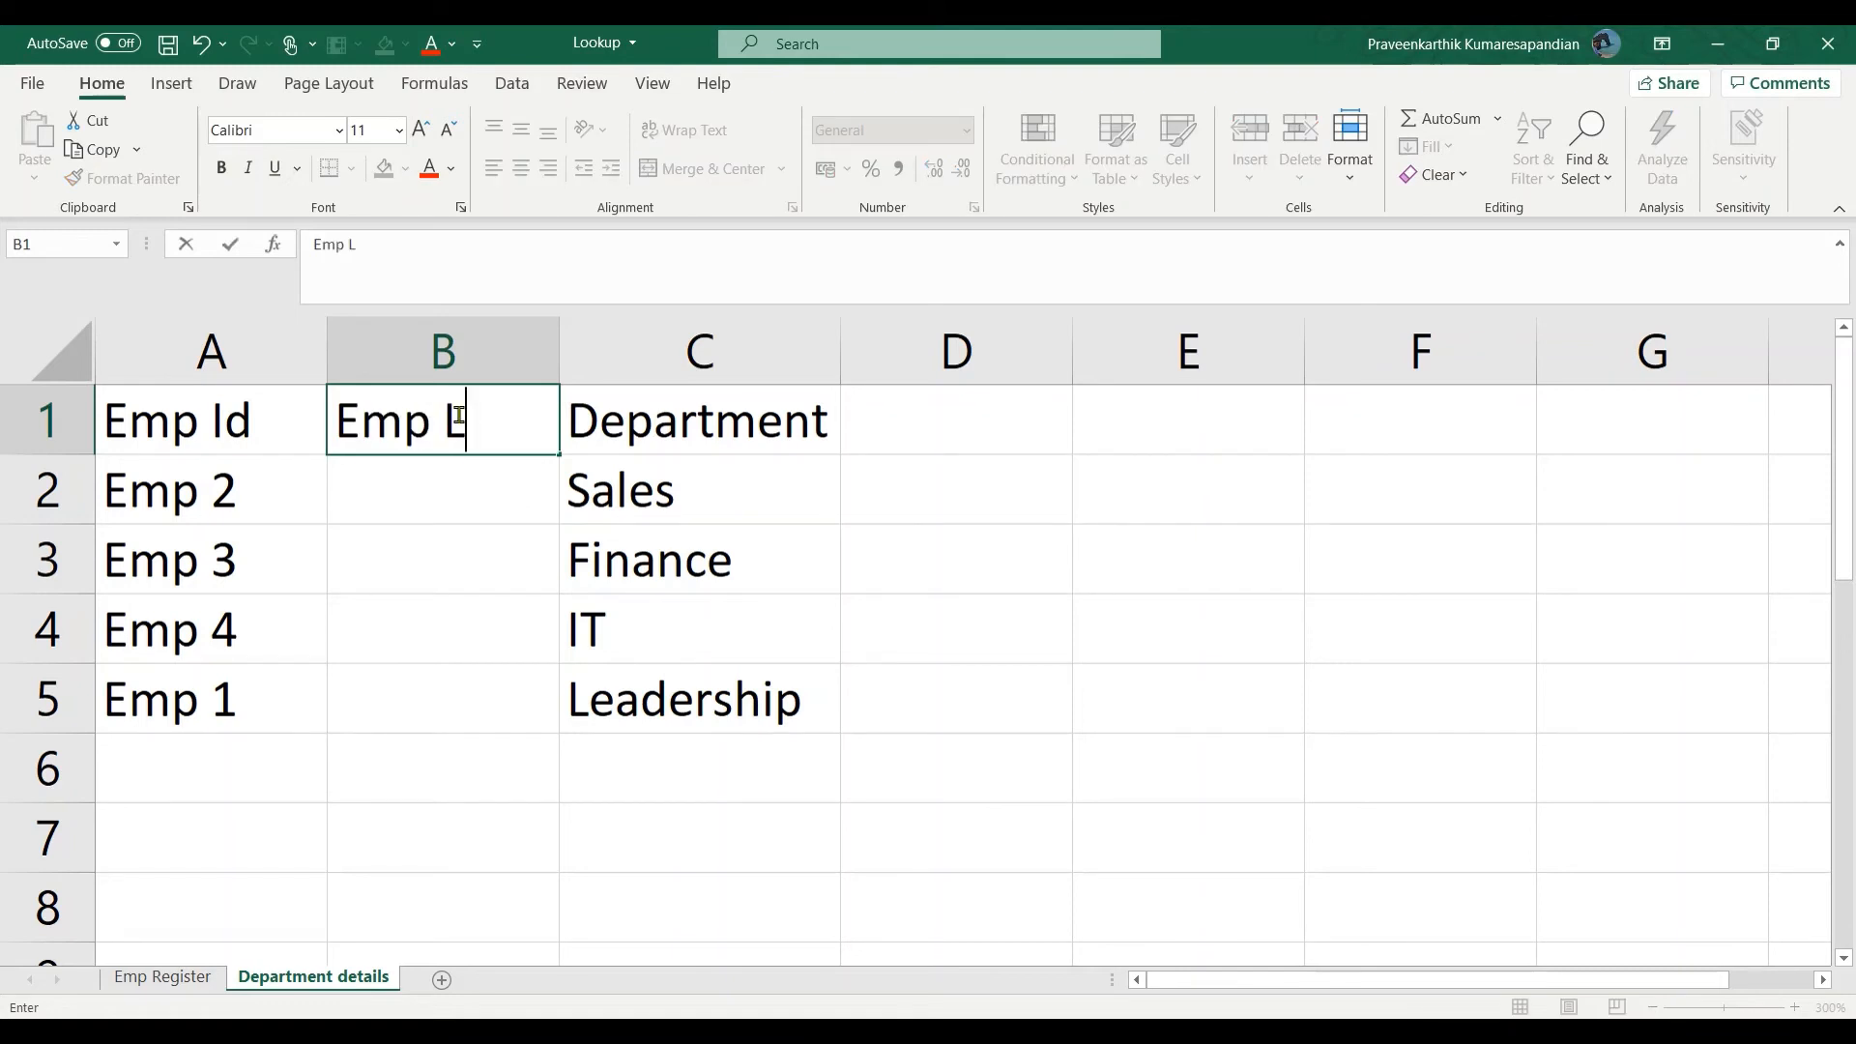
text(ocation)
key(Return)
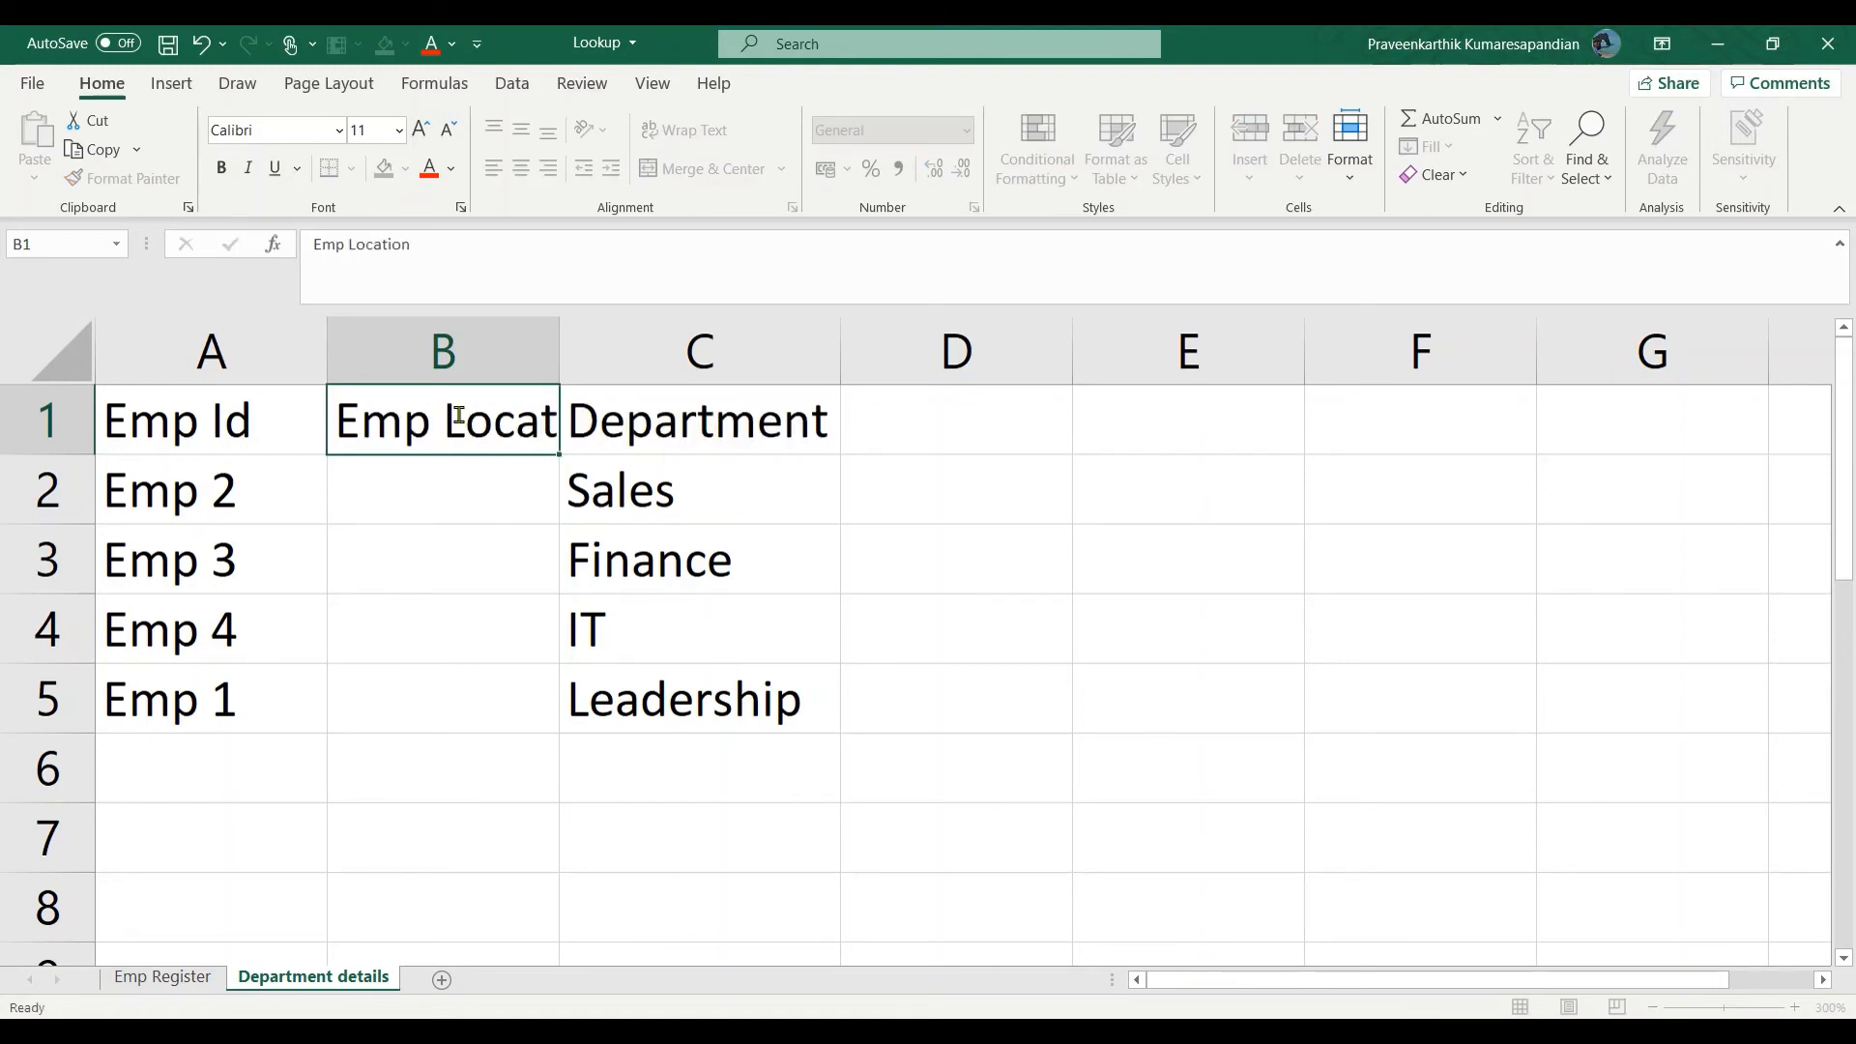
double_click(560, 356)
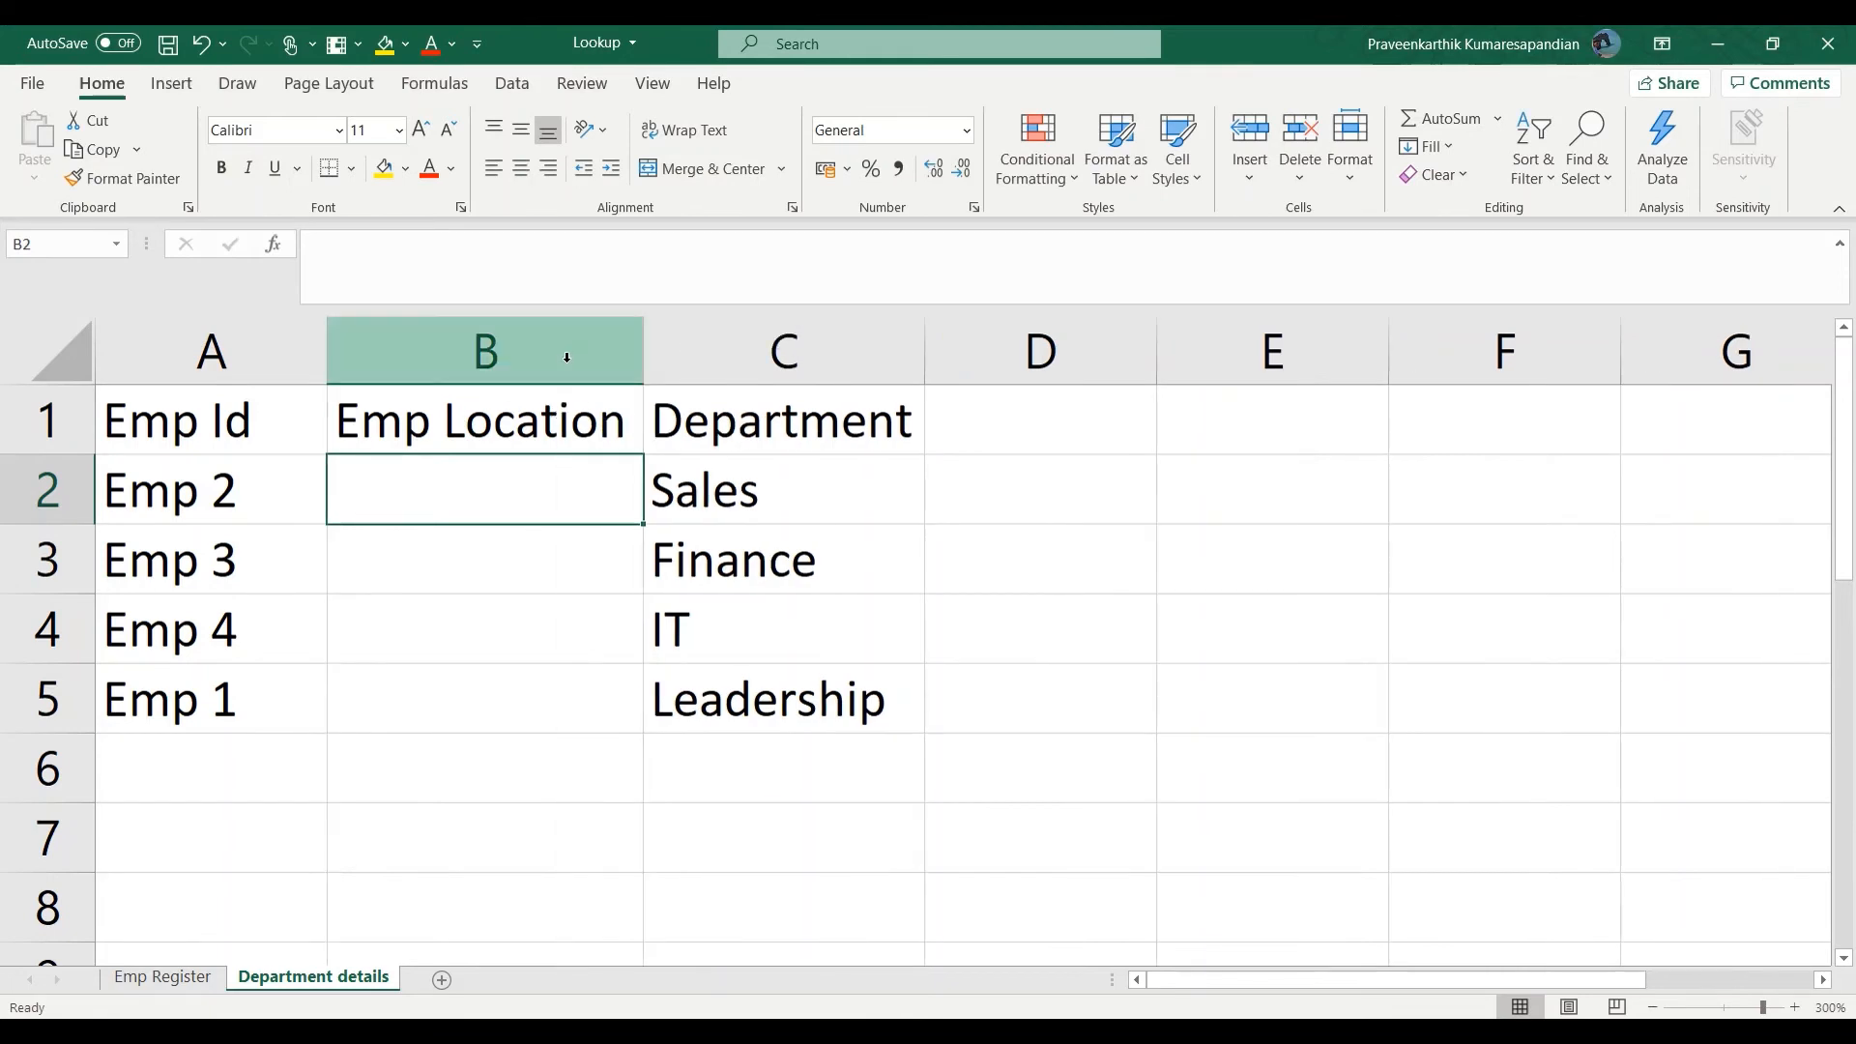
- Enter United States as the location for Emp 2 in B2 and Mexico for Emp 3 in B3
double_click(439, 491)
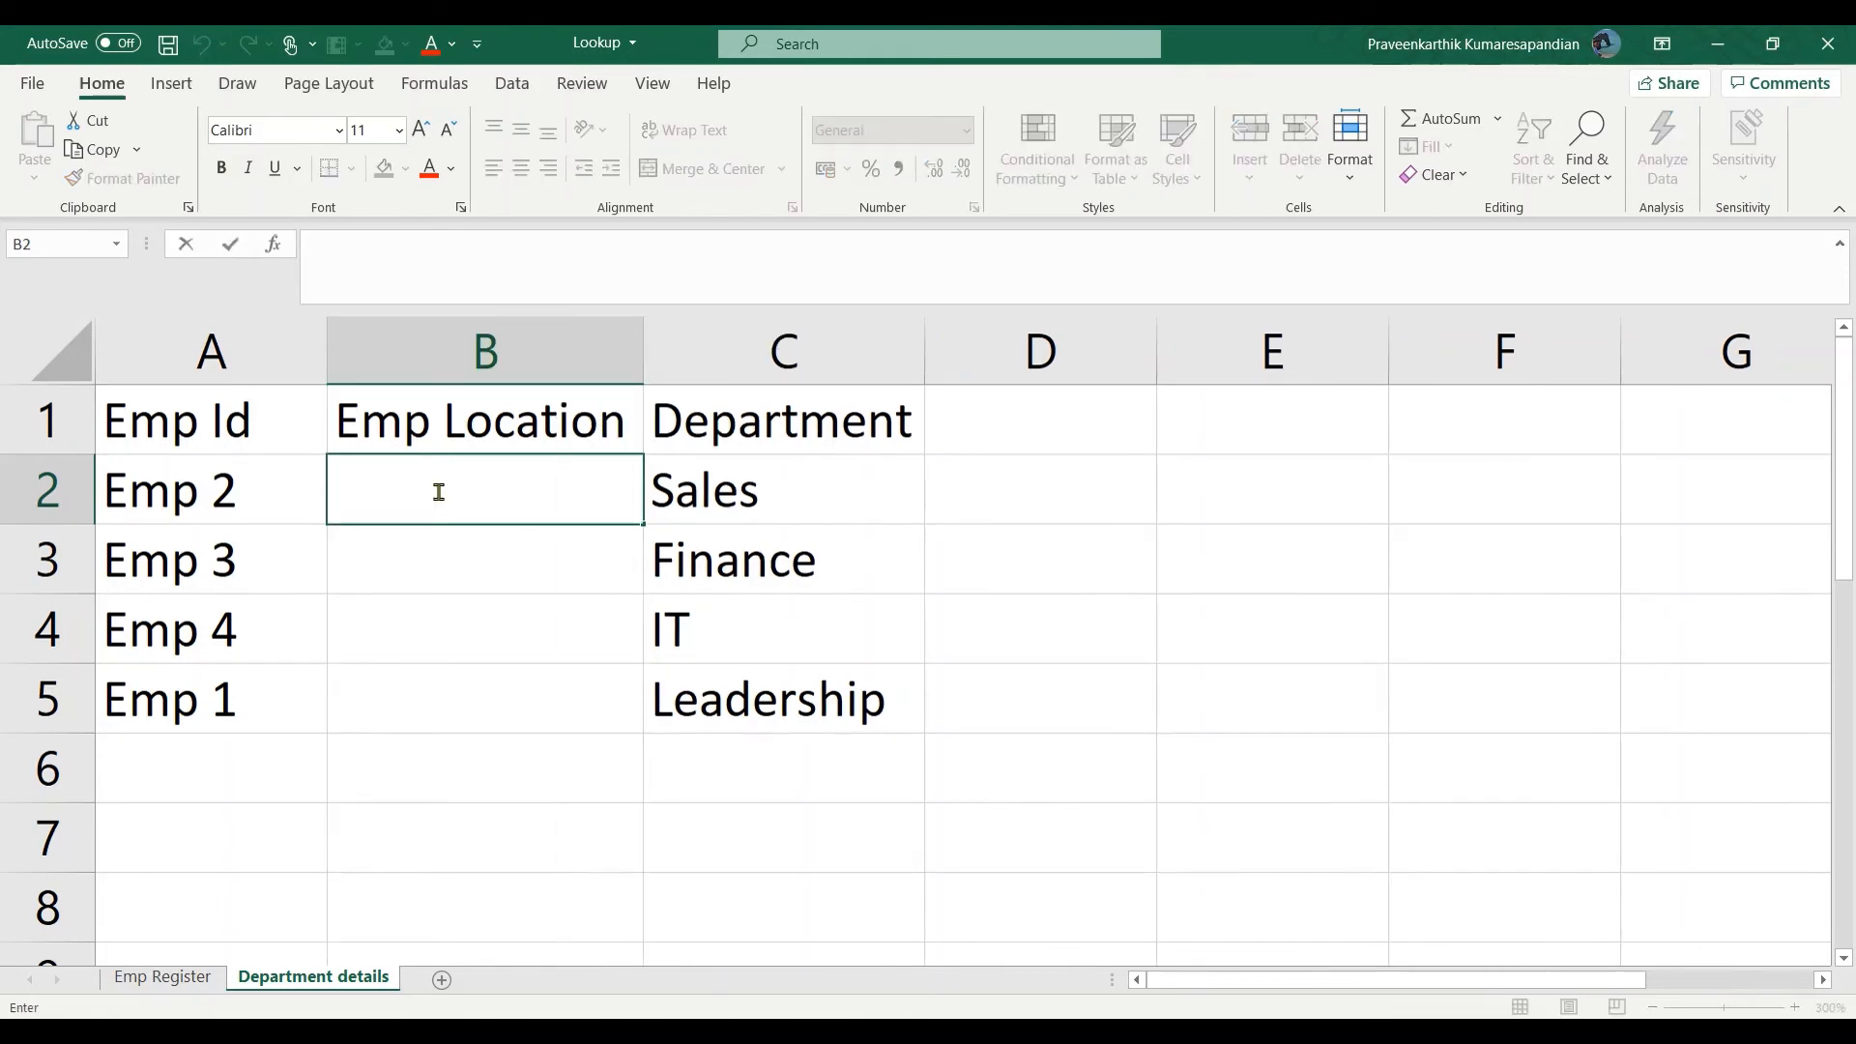
text(United States)
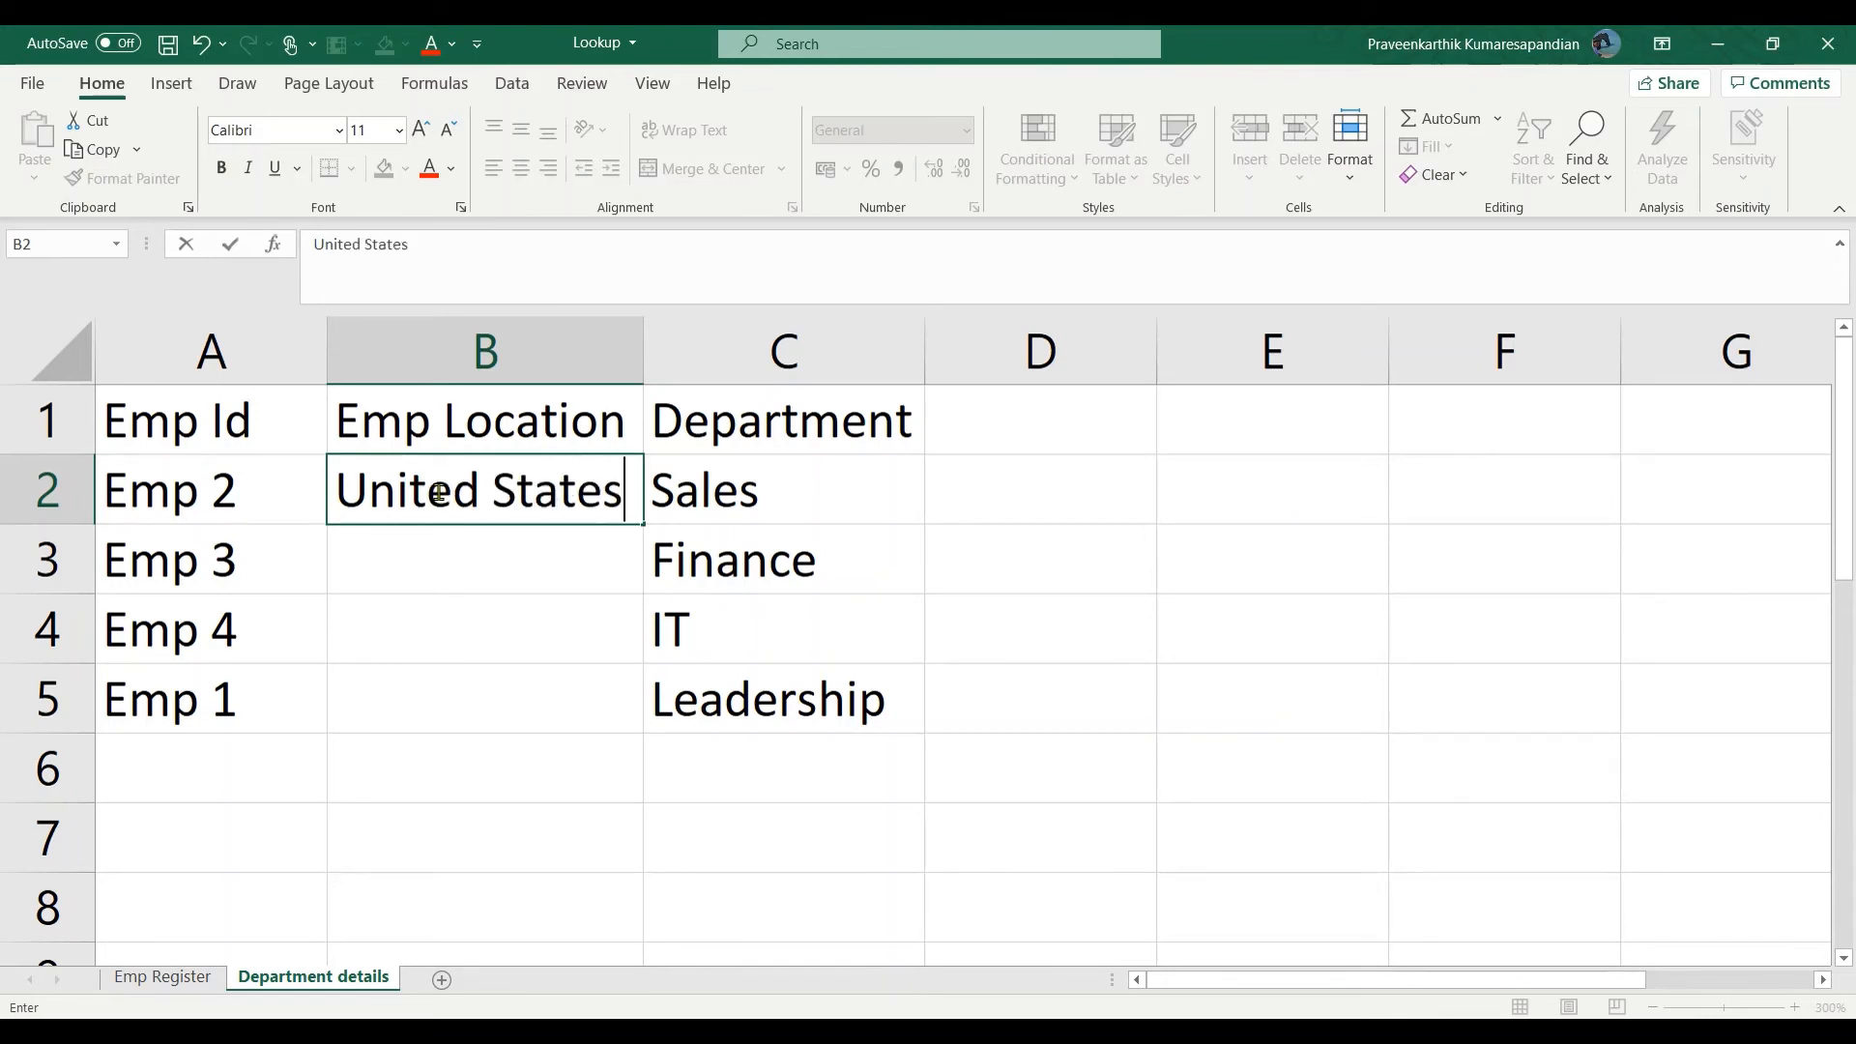
key(Return)
text(Mexico)
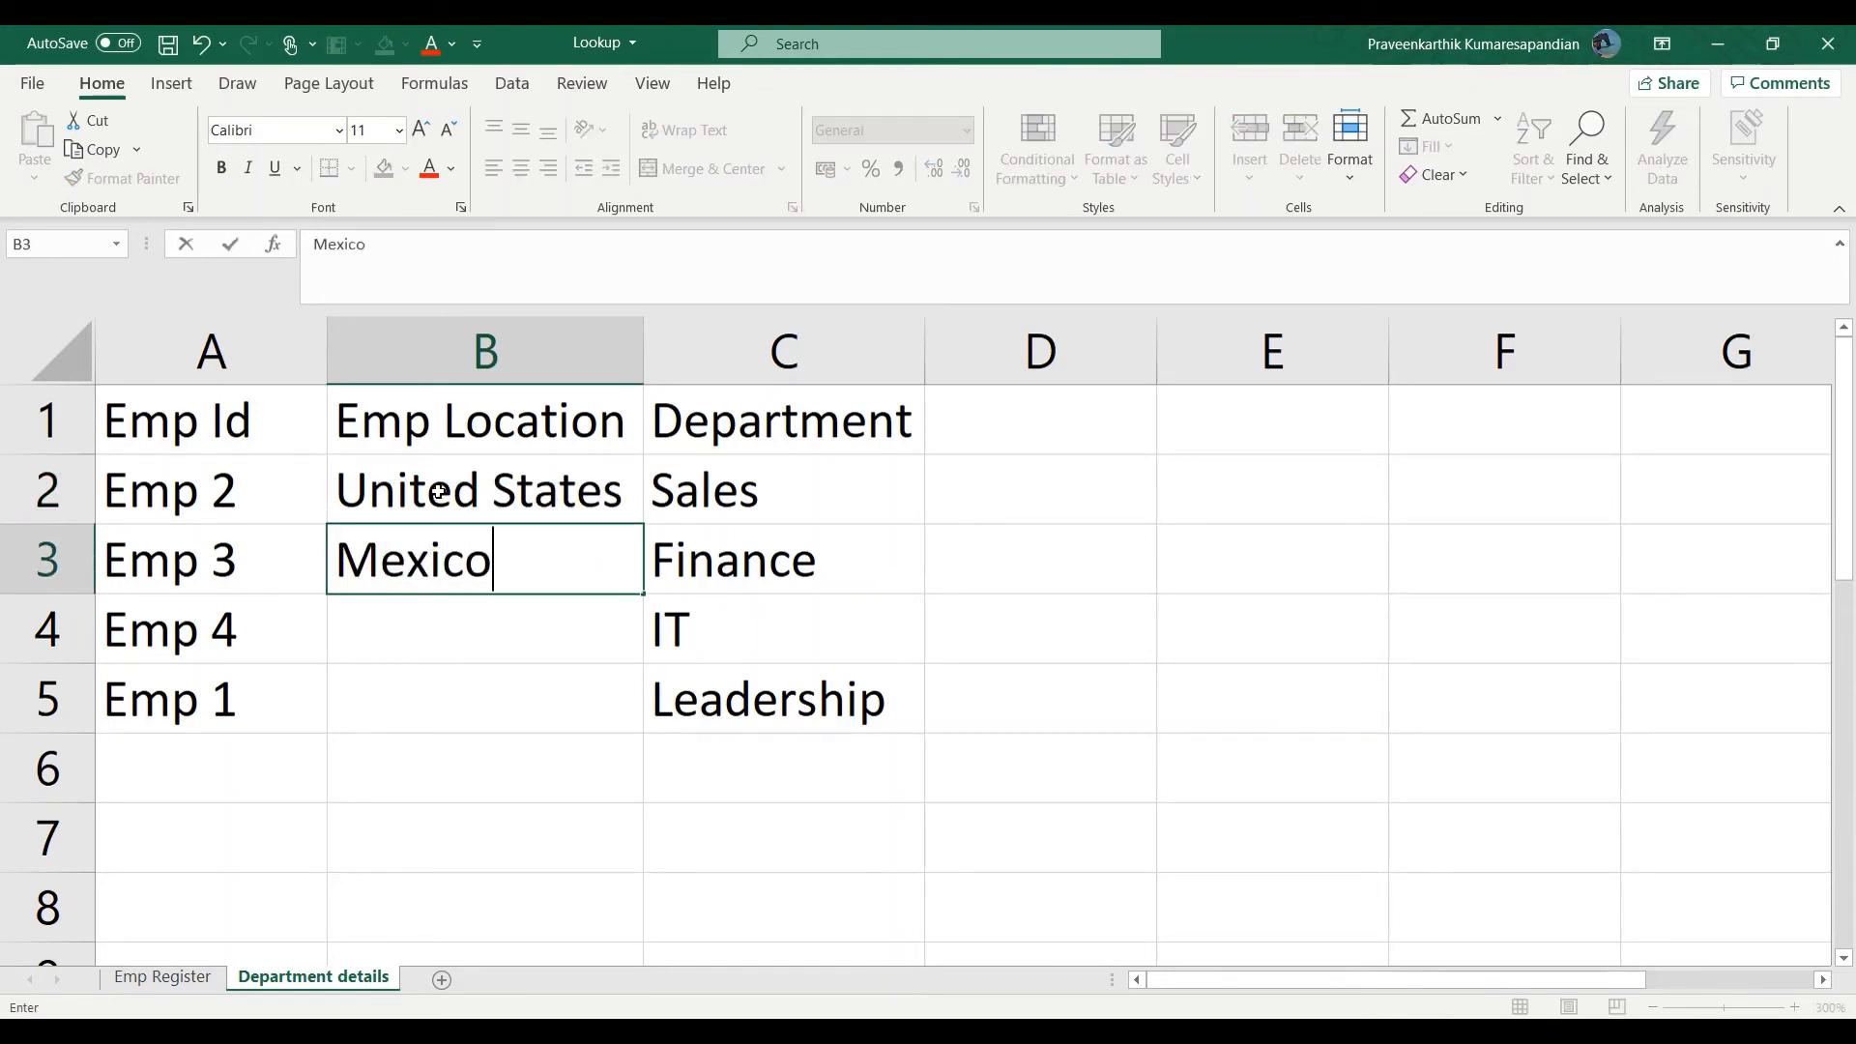
key(Return)
- Enter United Kingdom as the location for Emp 4 and Emp 1 in B4 and B5, and autofit column B
text(United)
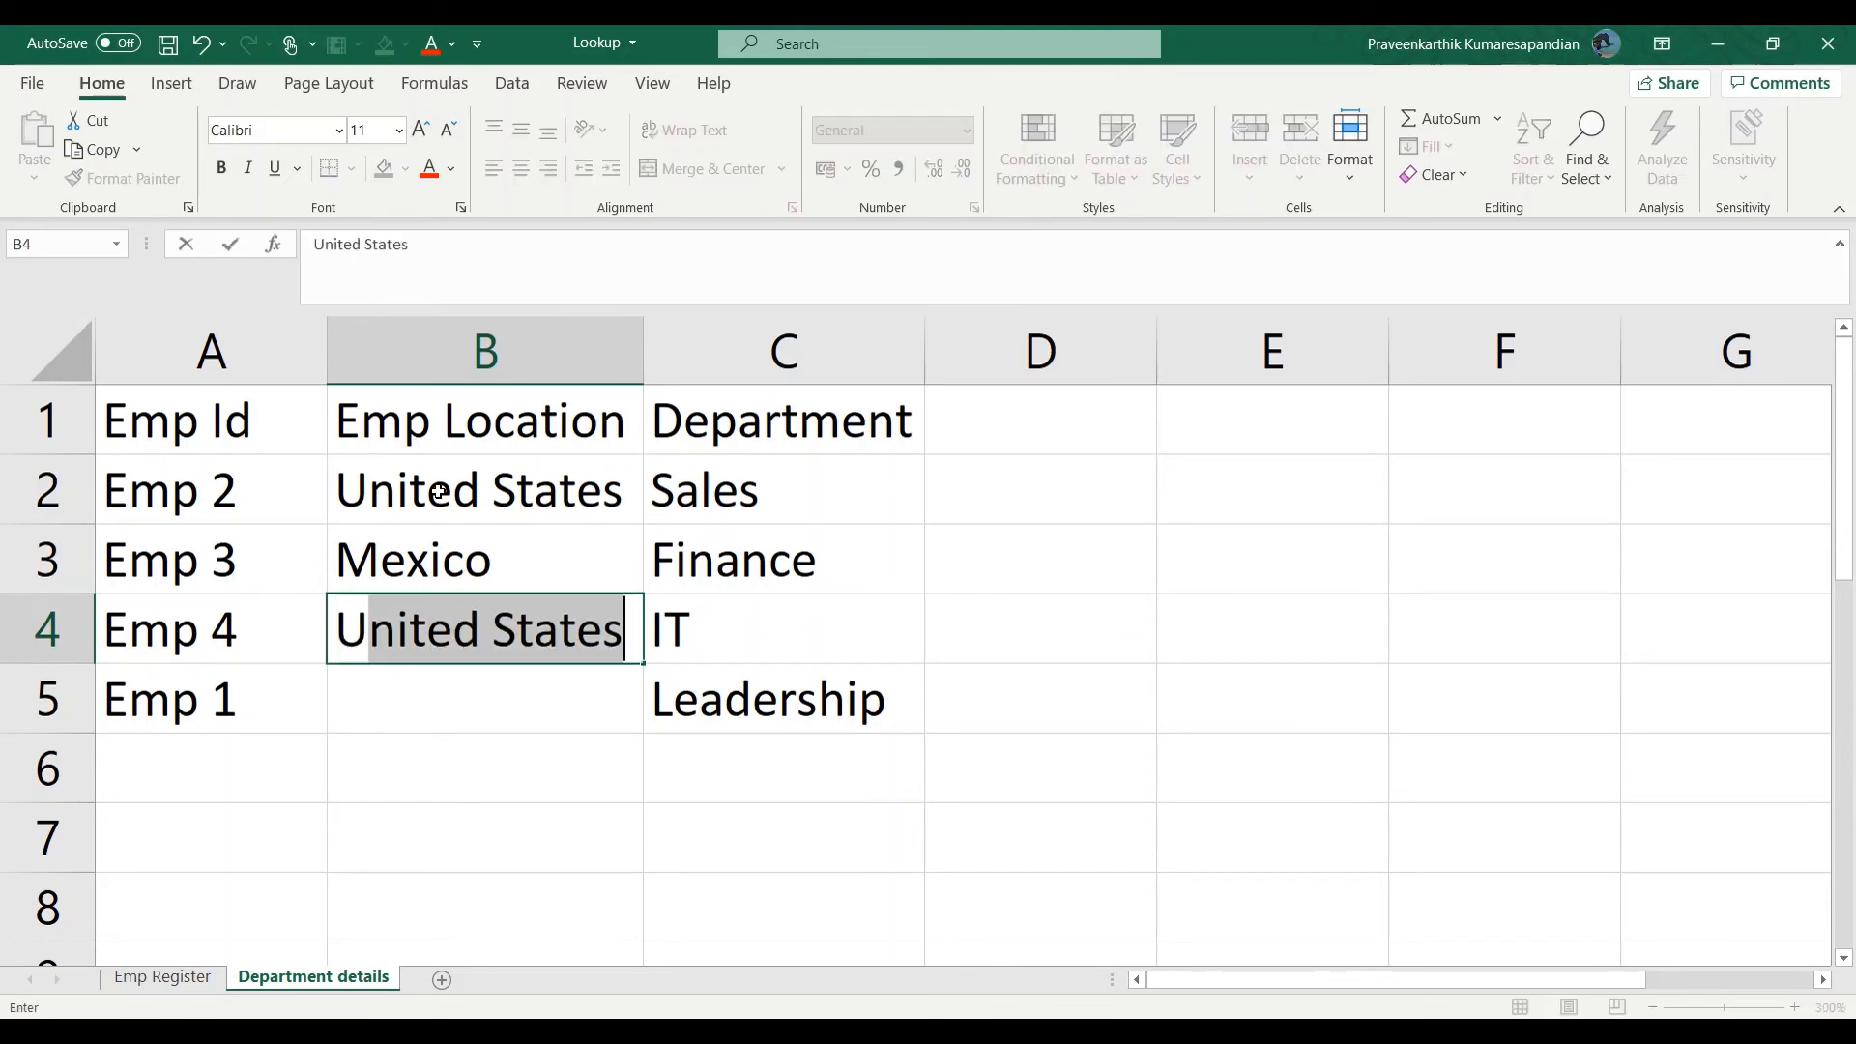
text( K)
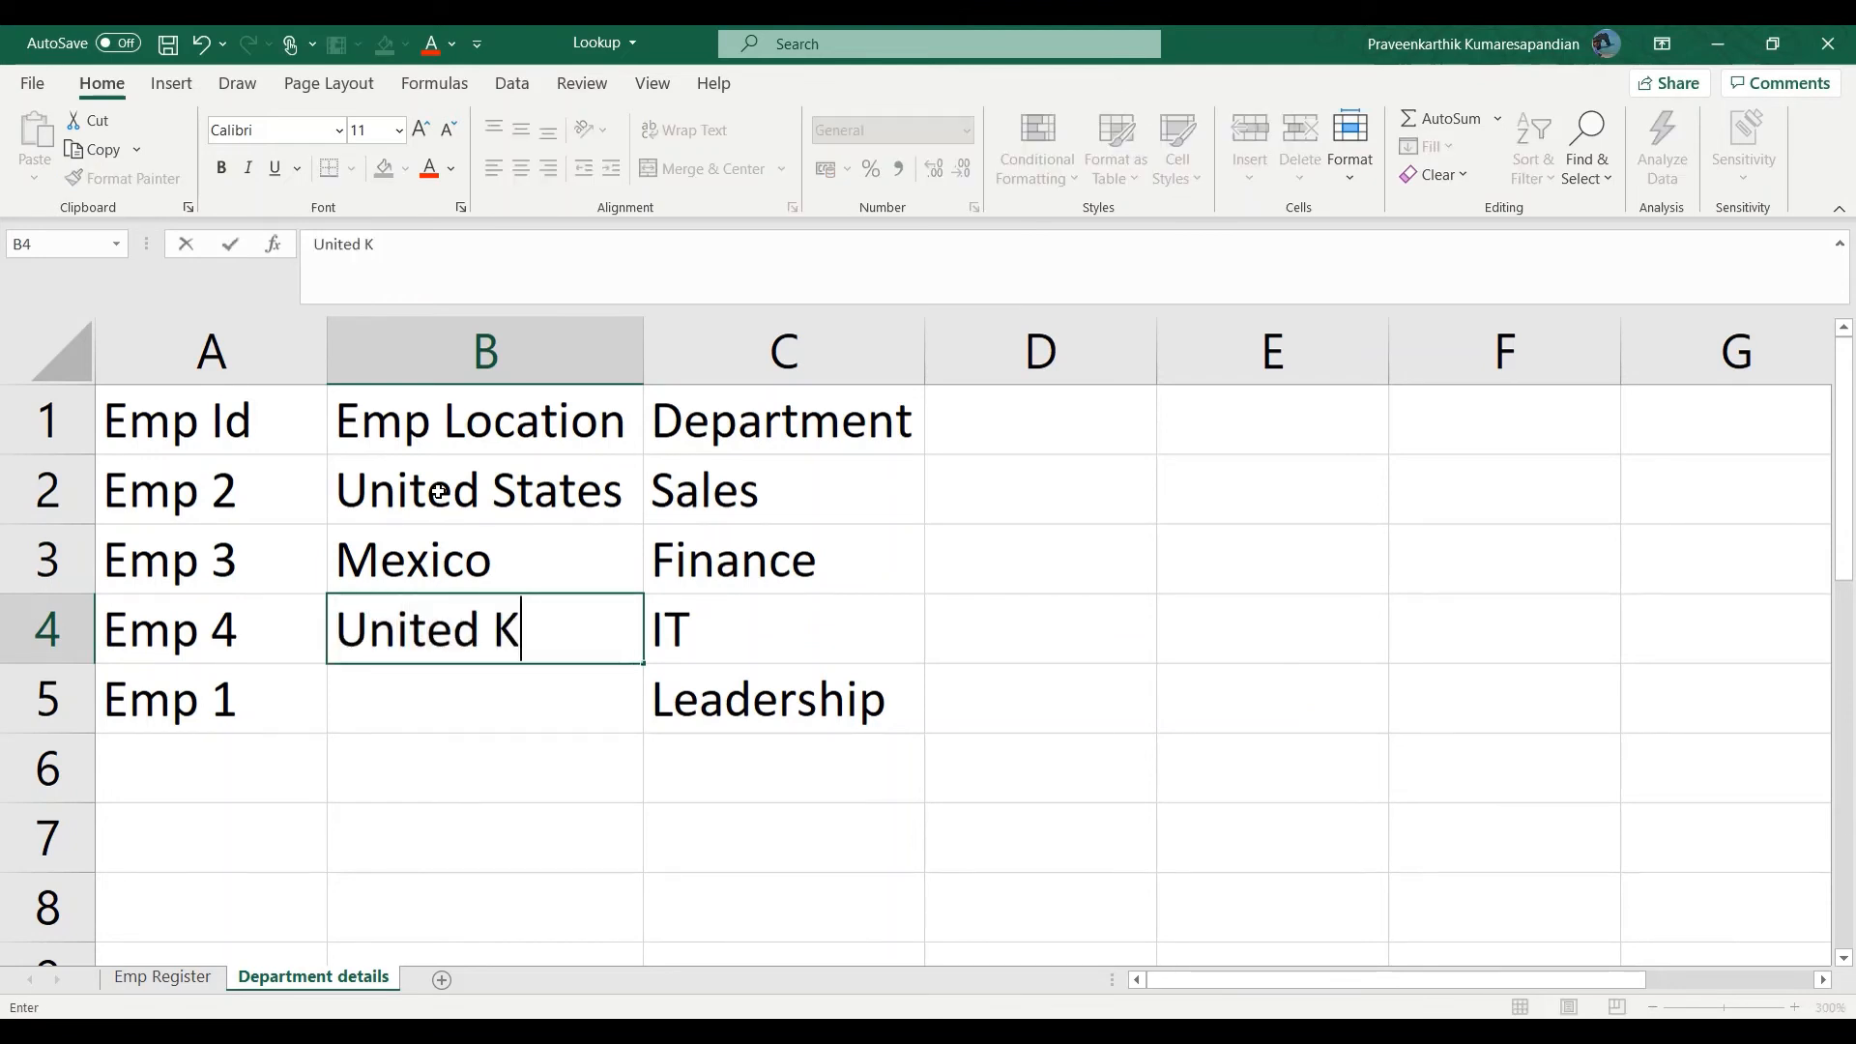
text(ingdom)
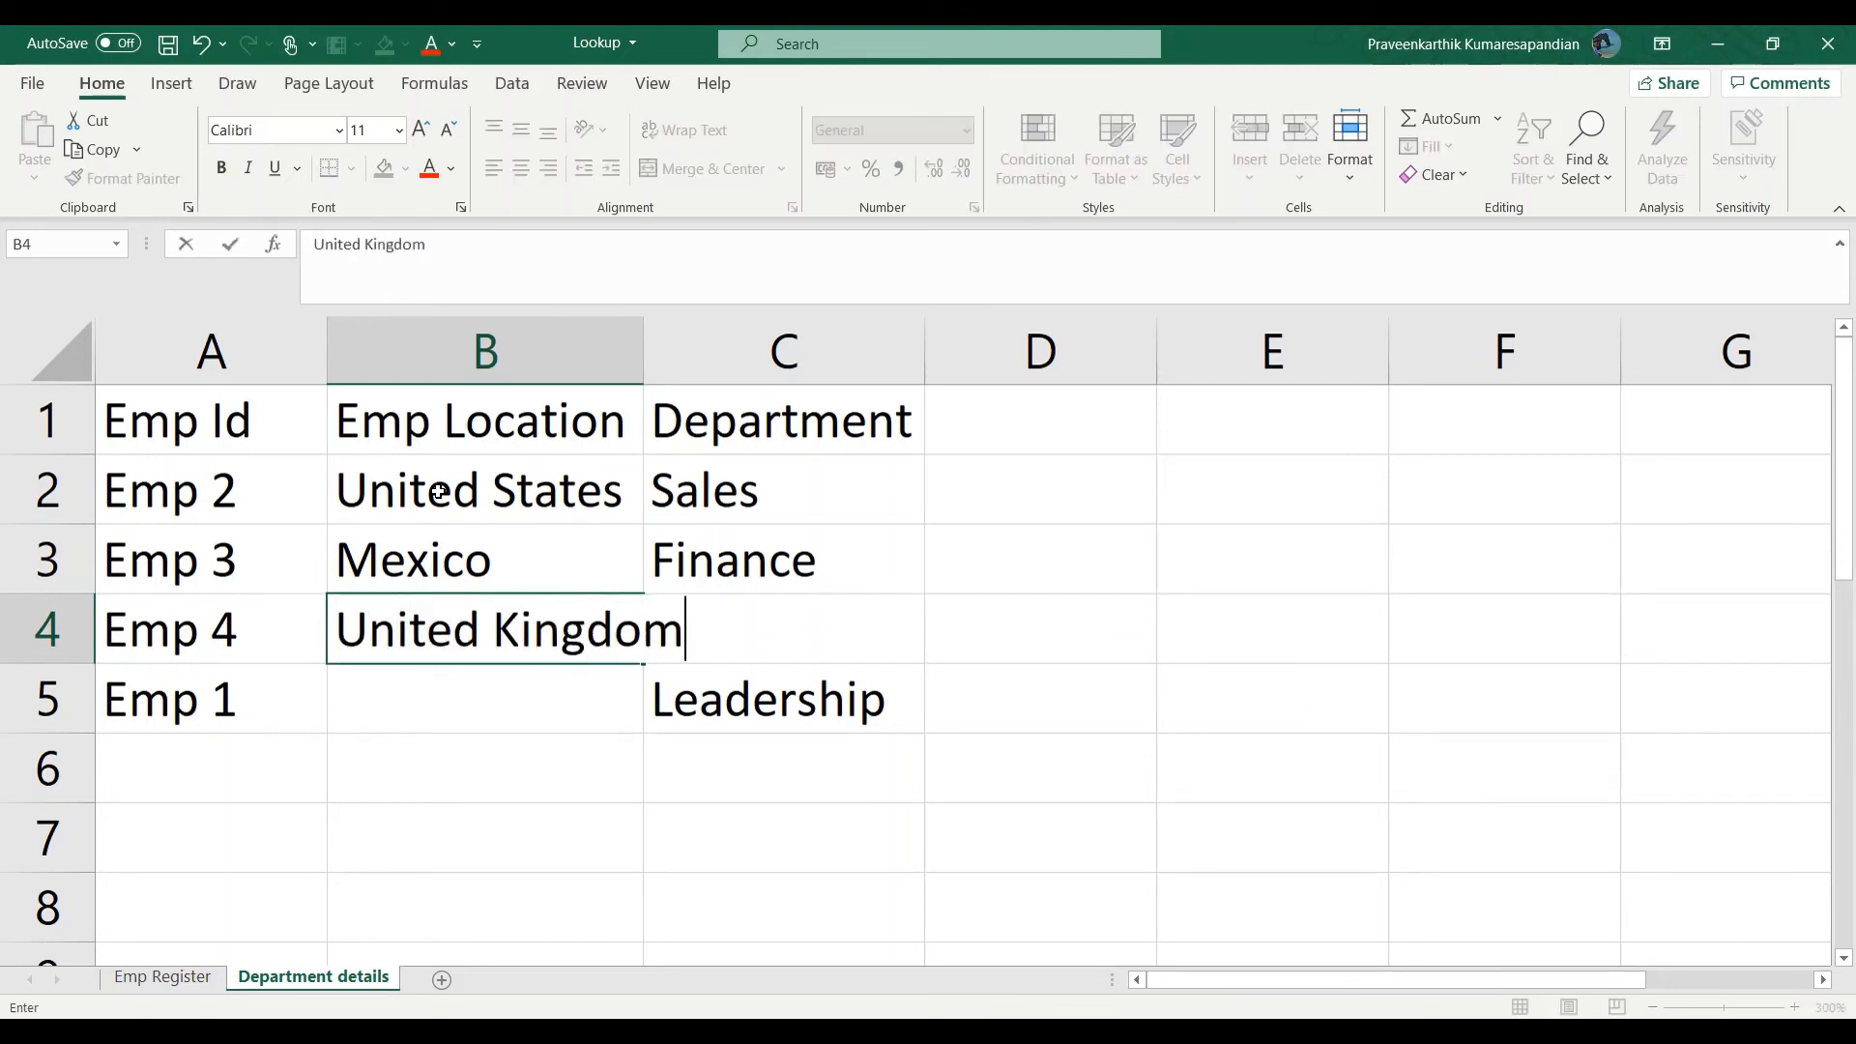
key(Return)
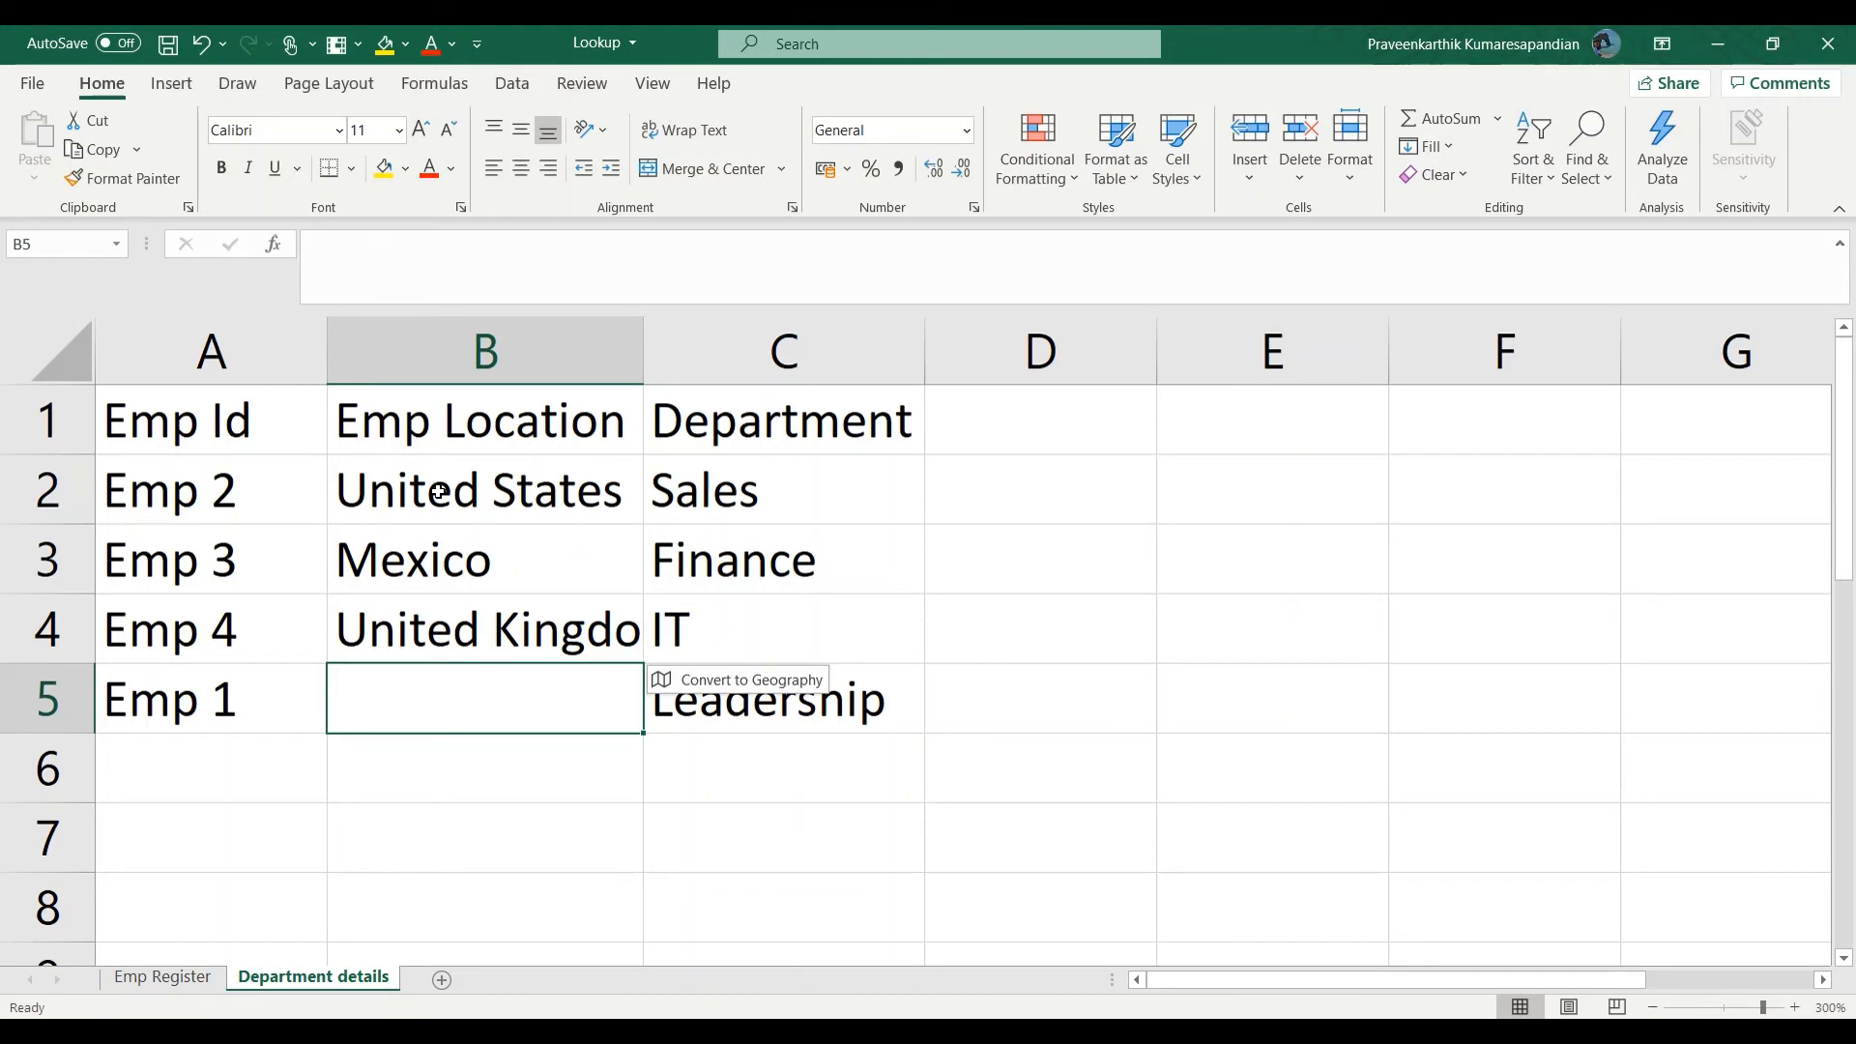
text(Uni)
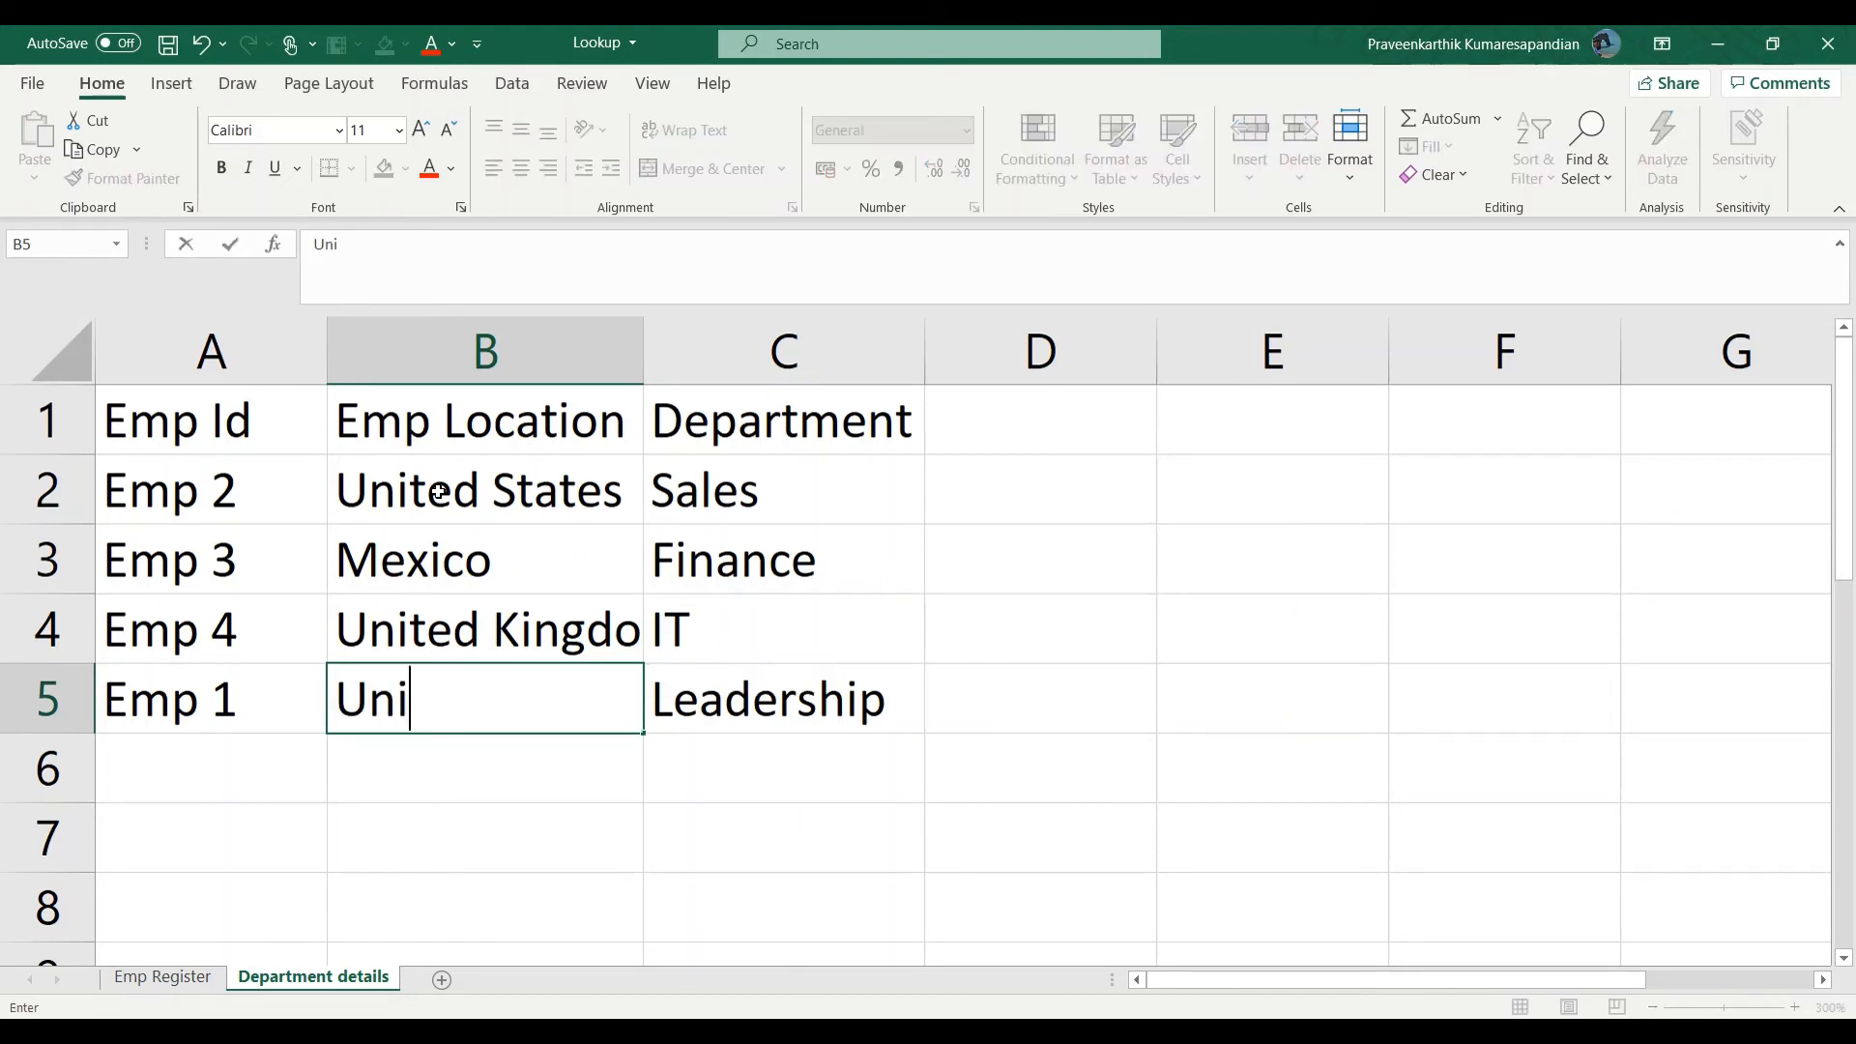
text(ted K)
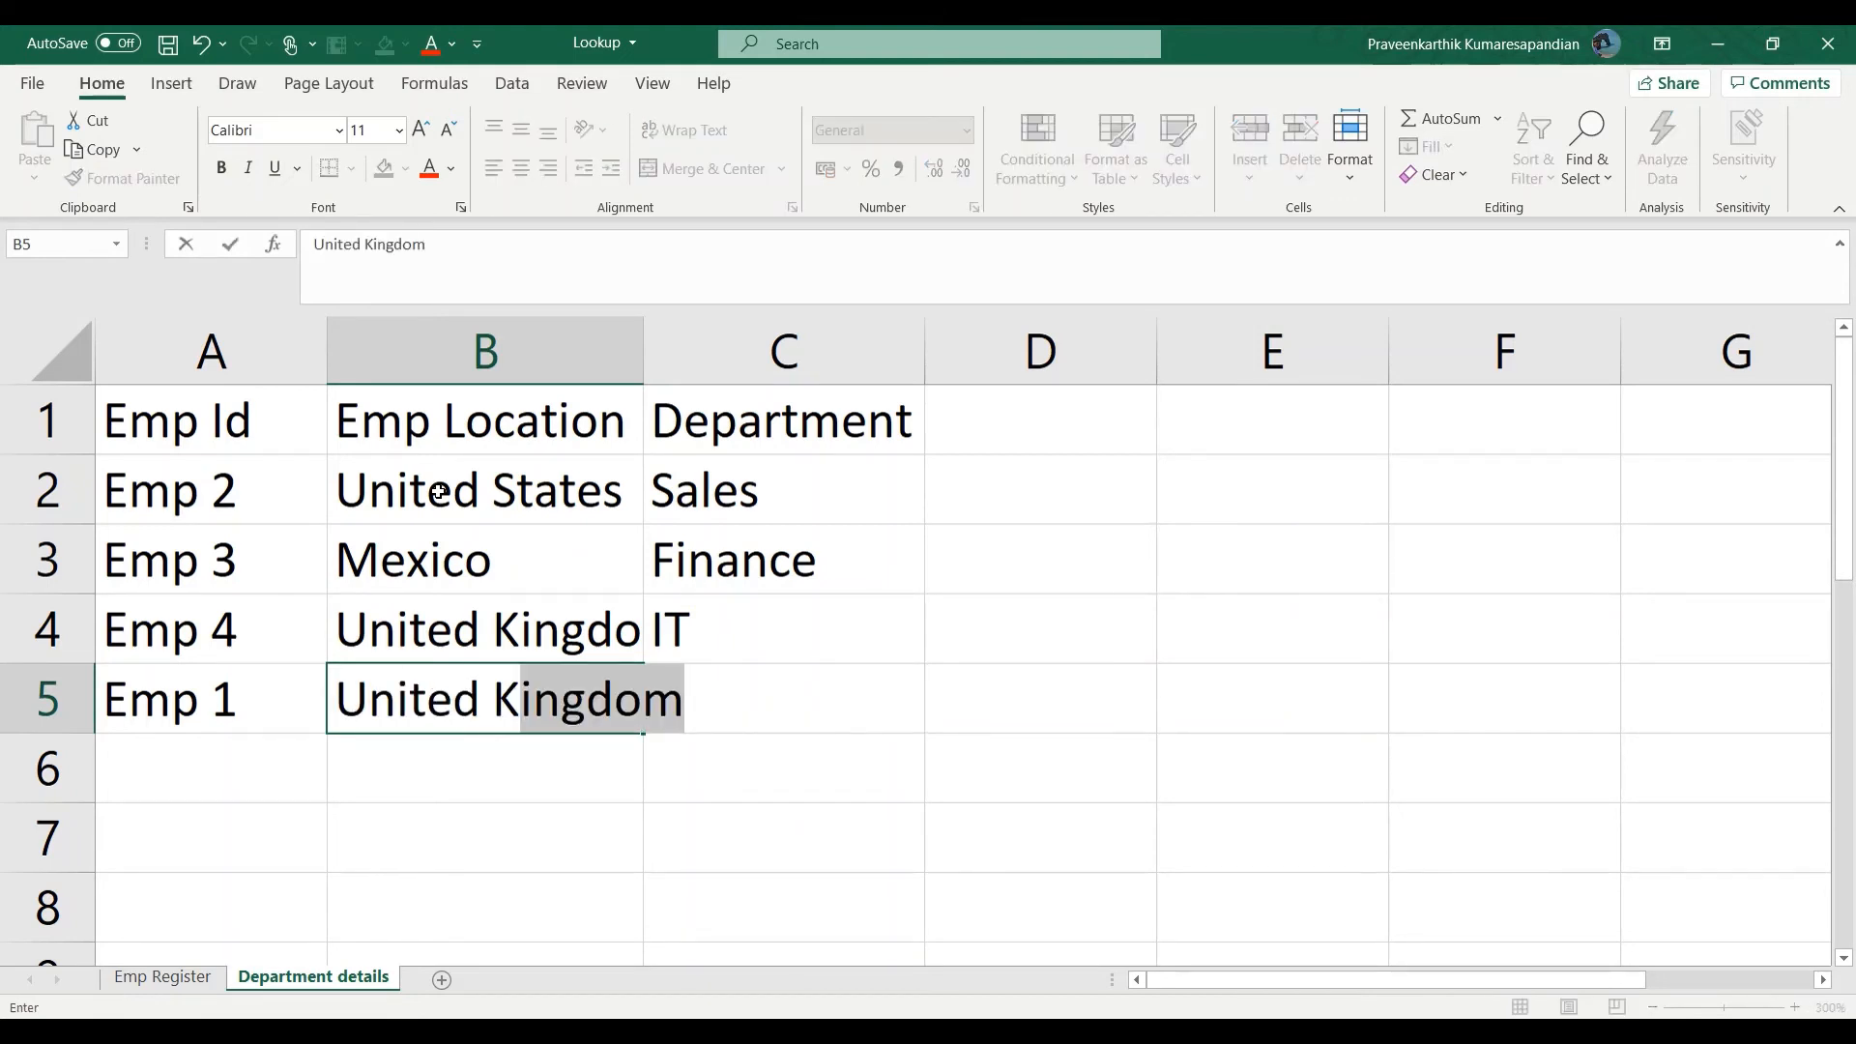
text(i)
key(Return)
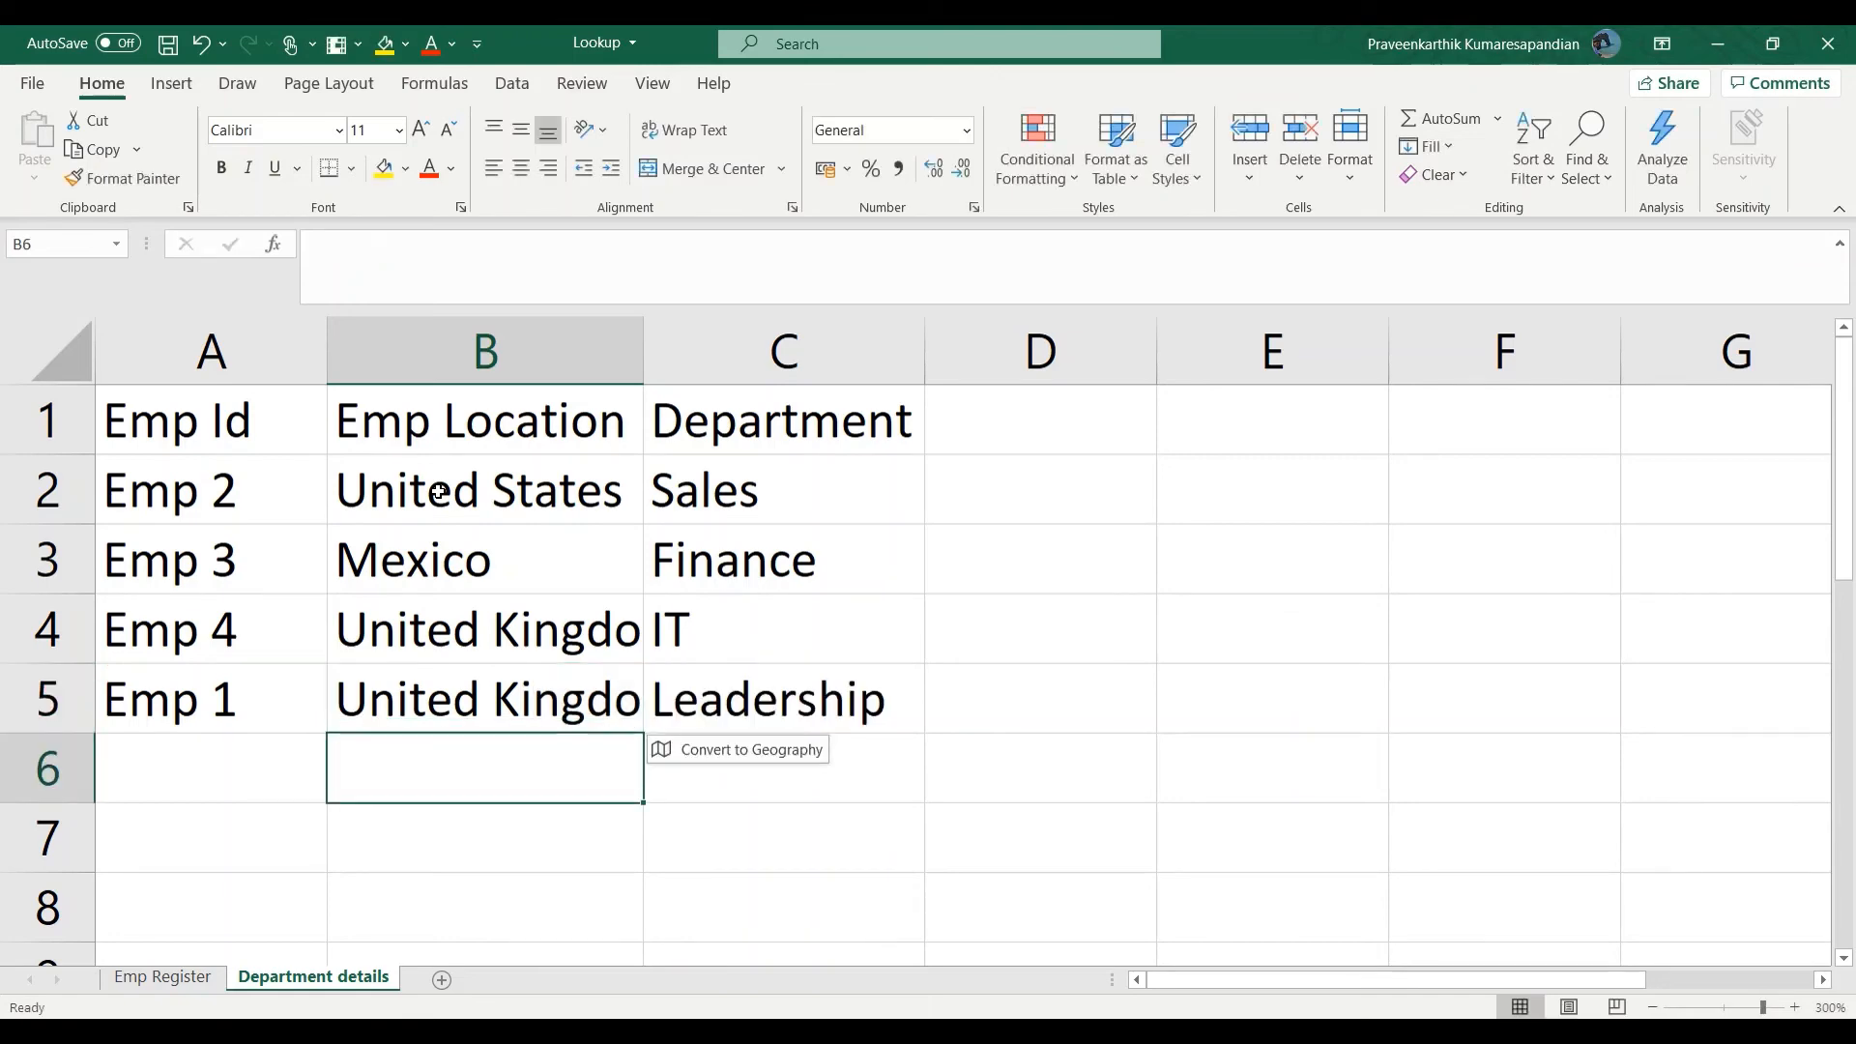
double_click(653, 336)
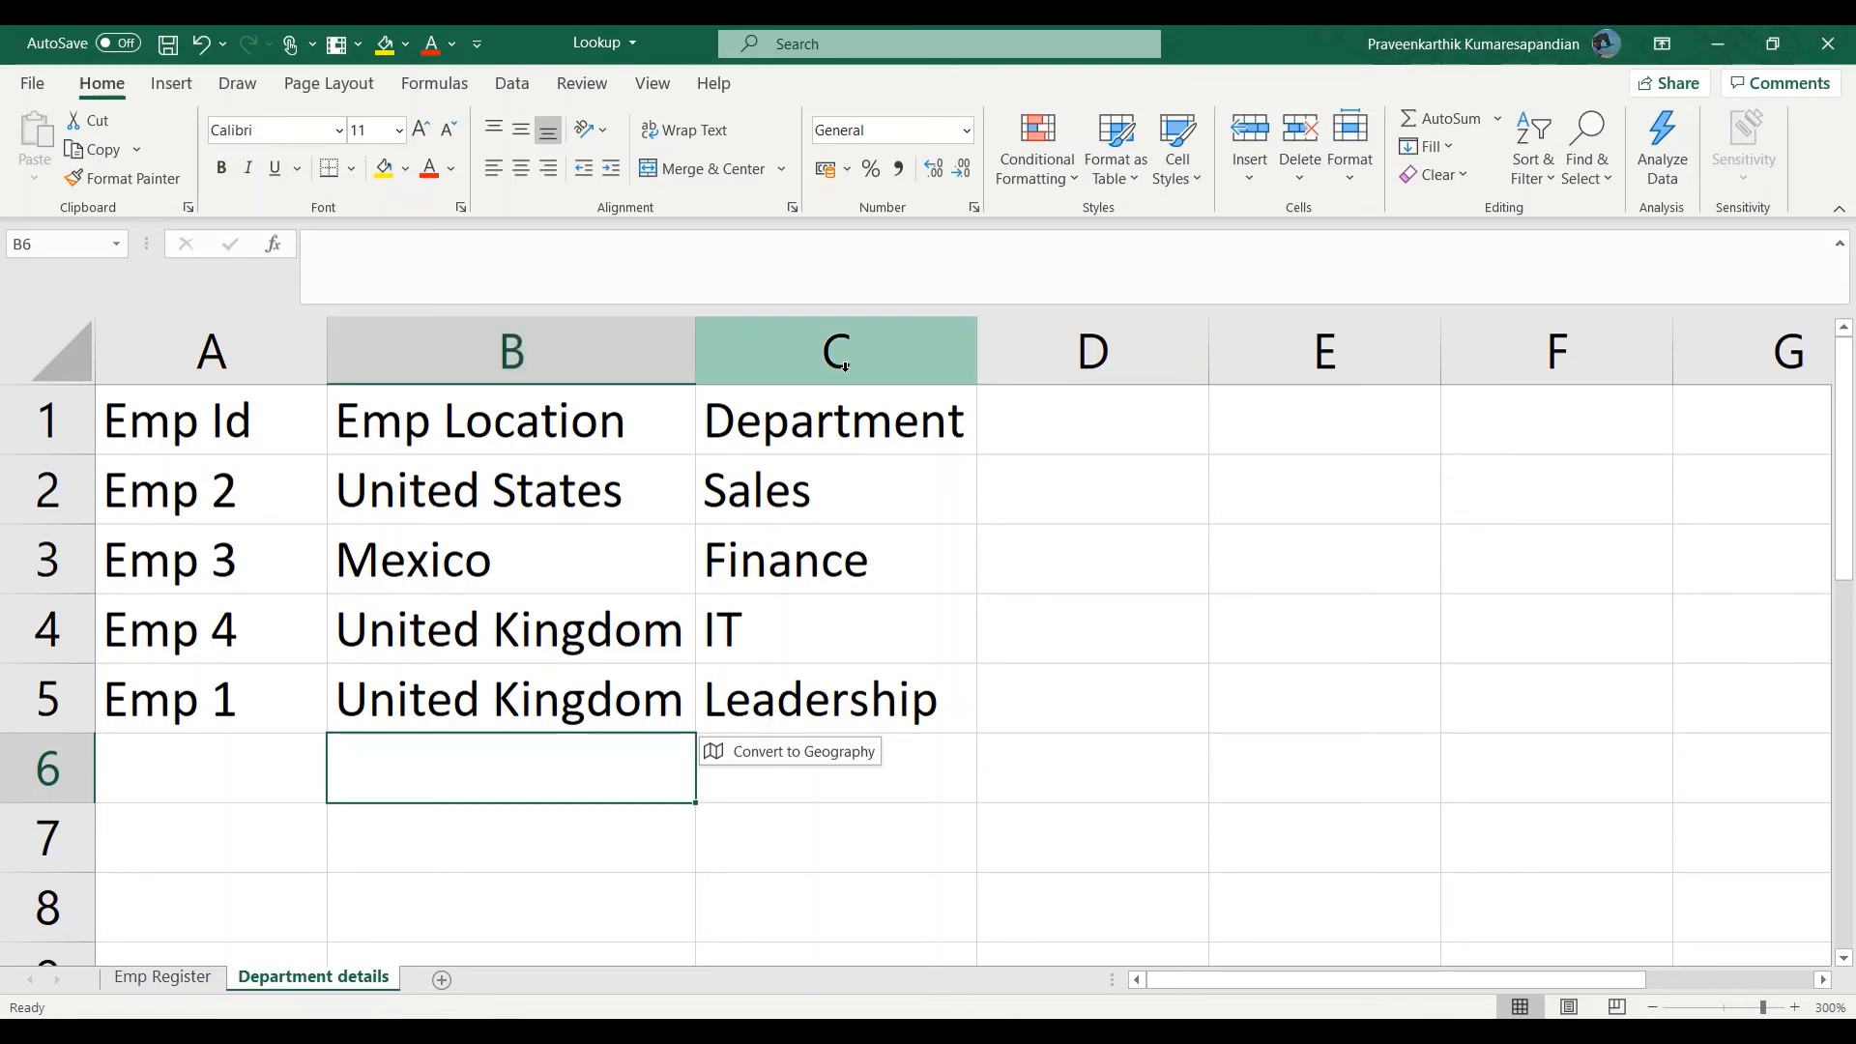
- Examine how the inserted column affects the table array and column index of the VLOOKUP in C2 of Emp Register, keeping the formula as it is
click(159, 978)
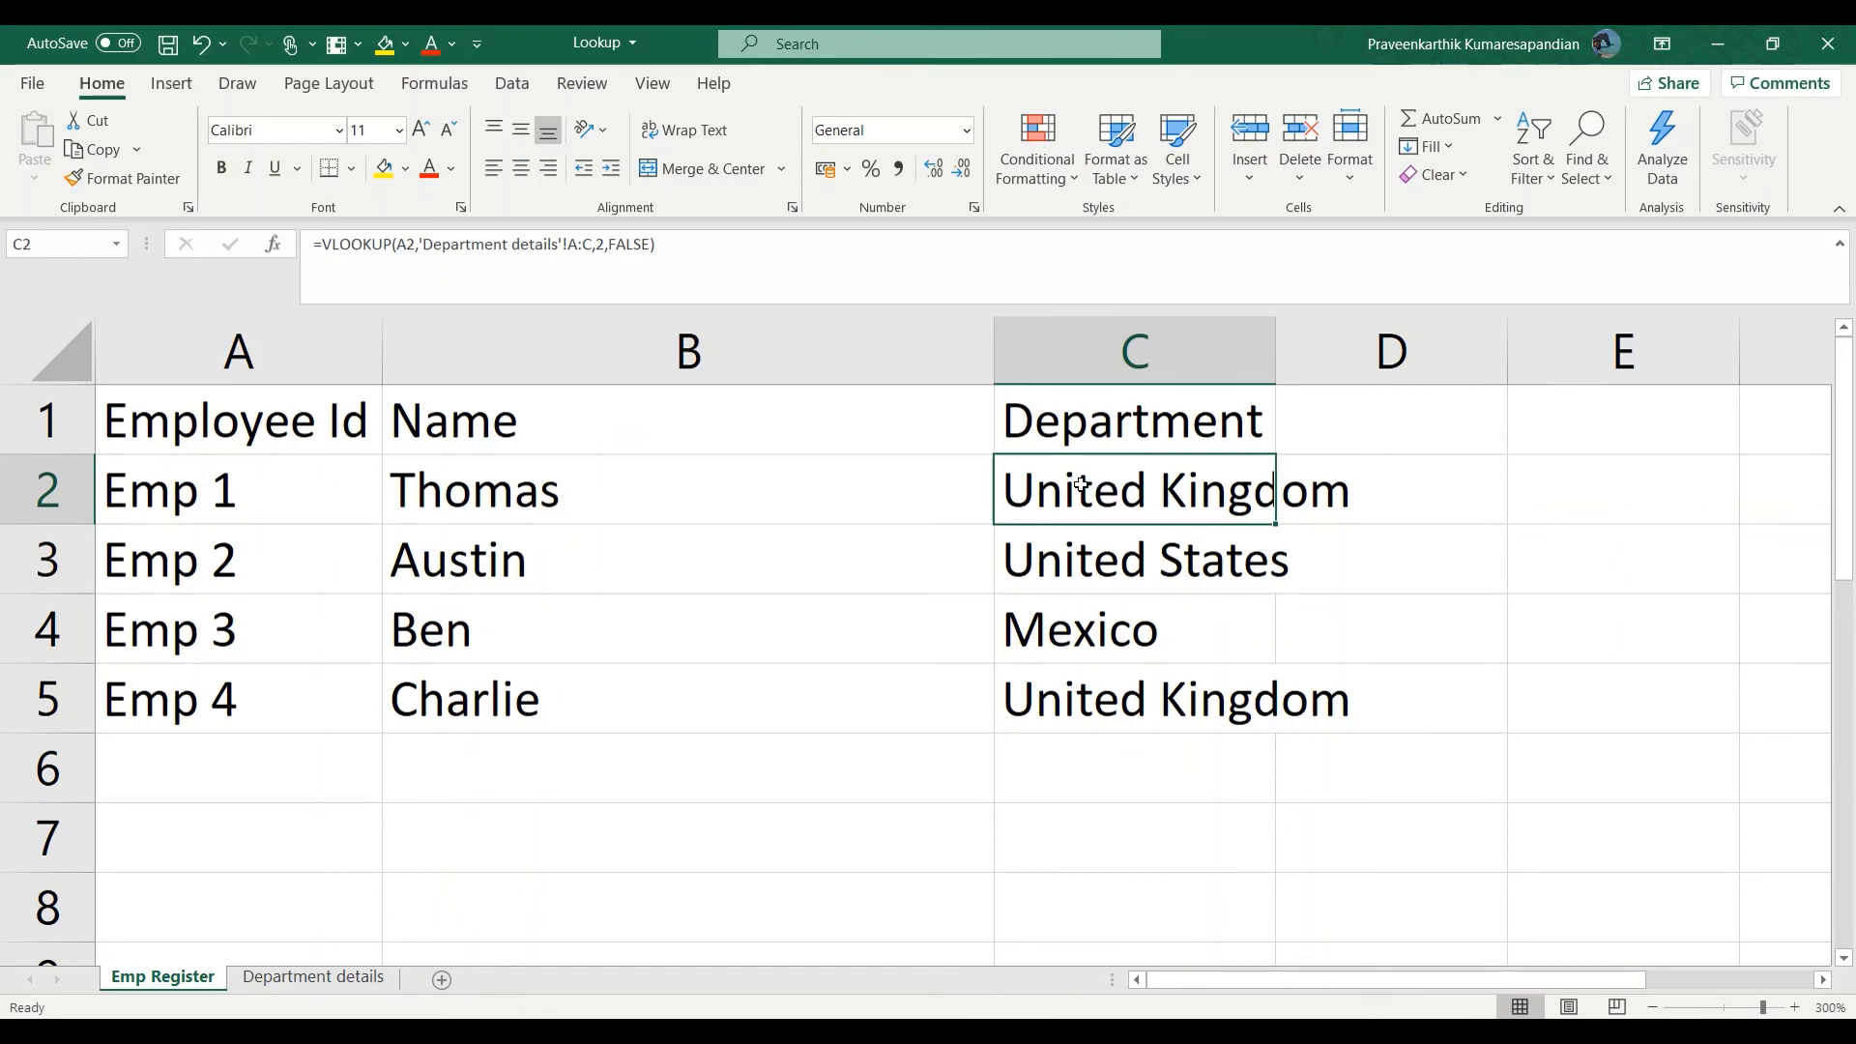
click(604, 244)
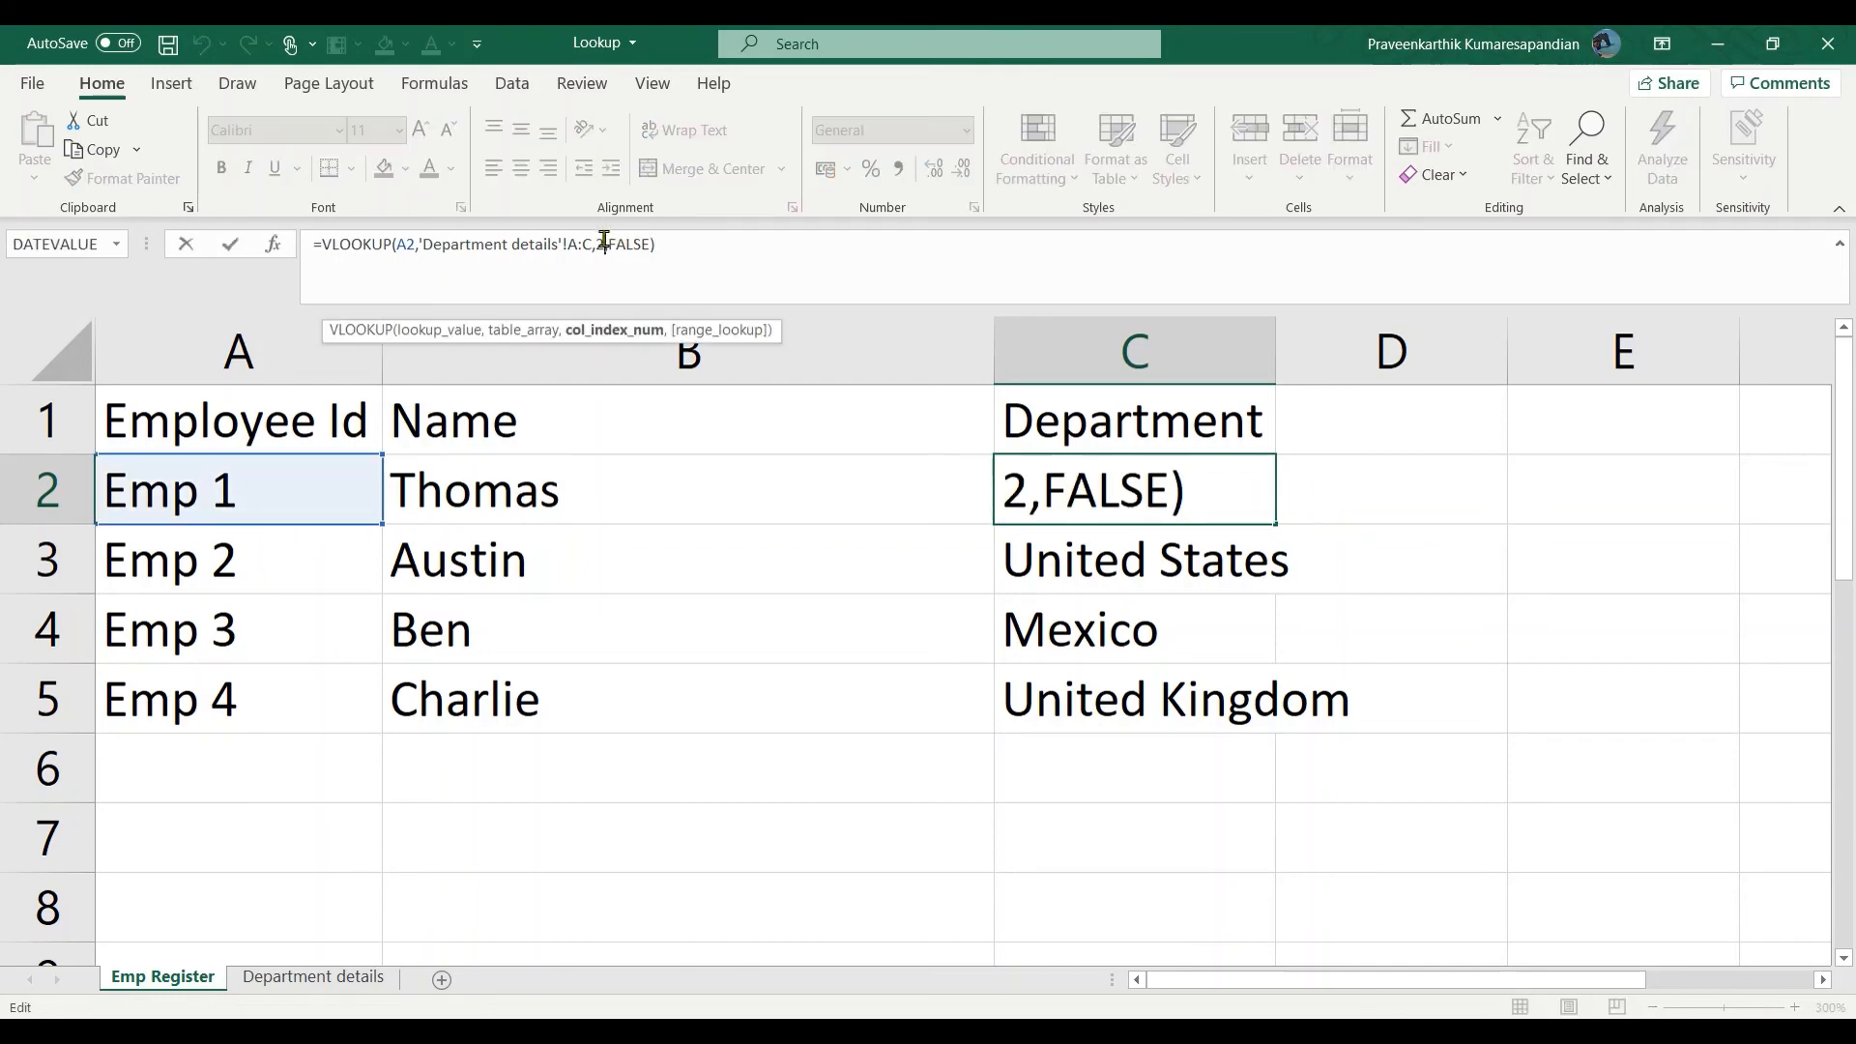
click(762, 273)
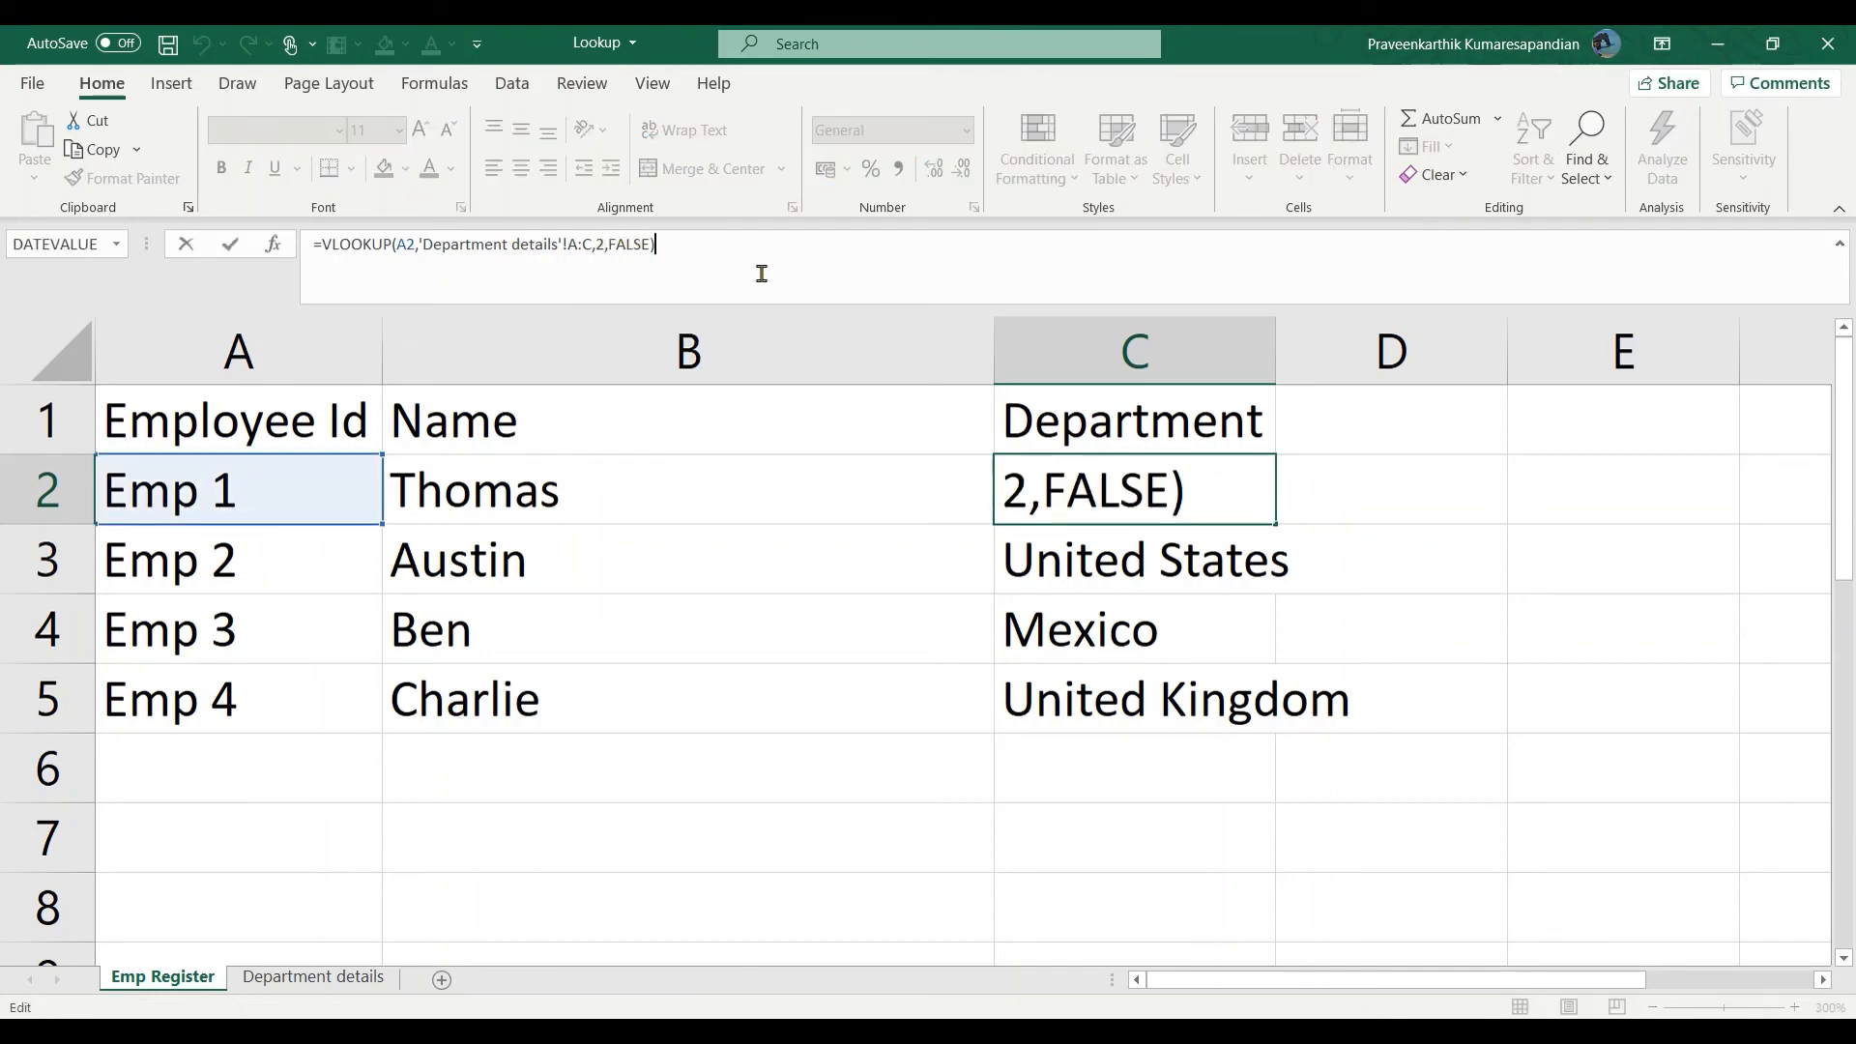
key(Return)
key(Up)
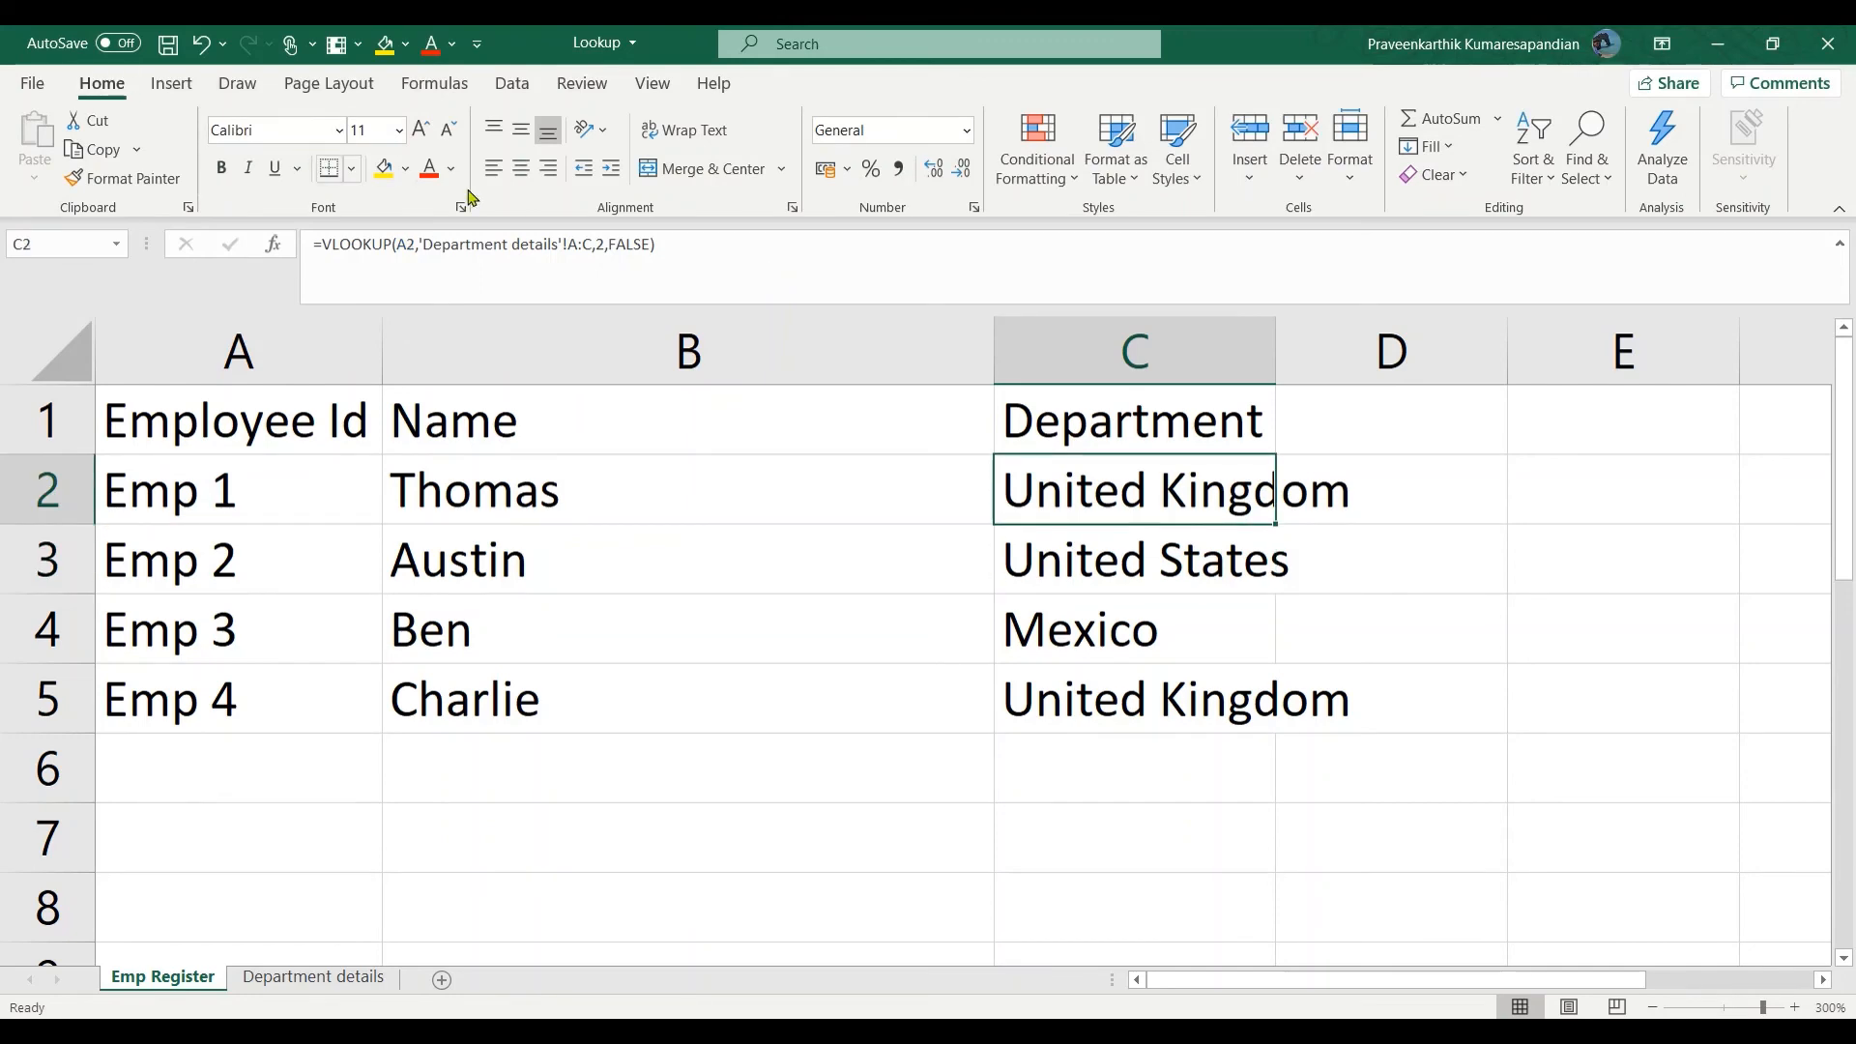
click(592, 245)
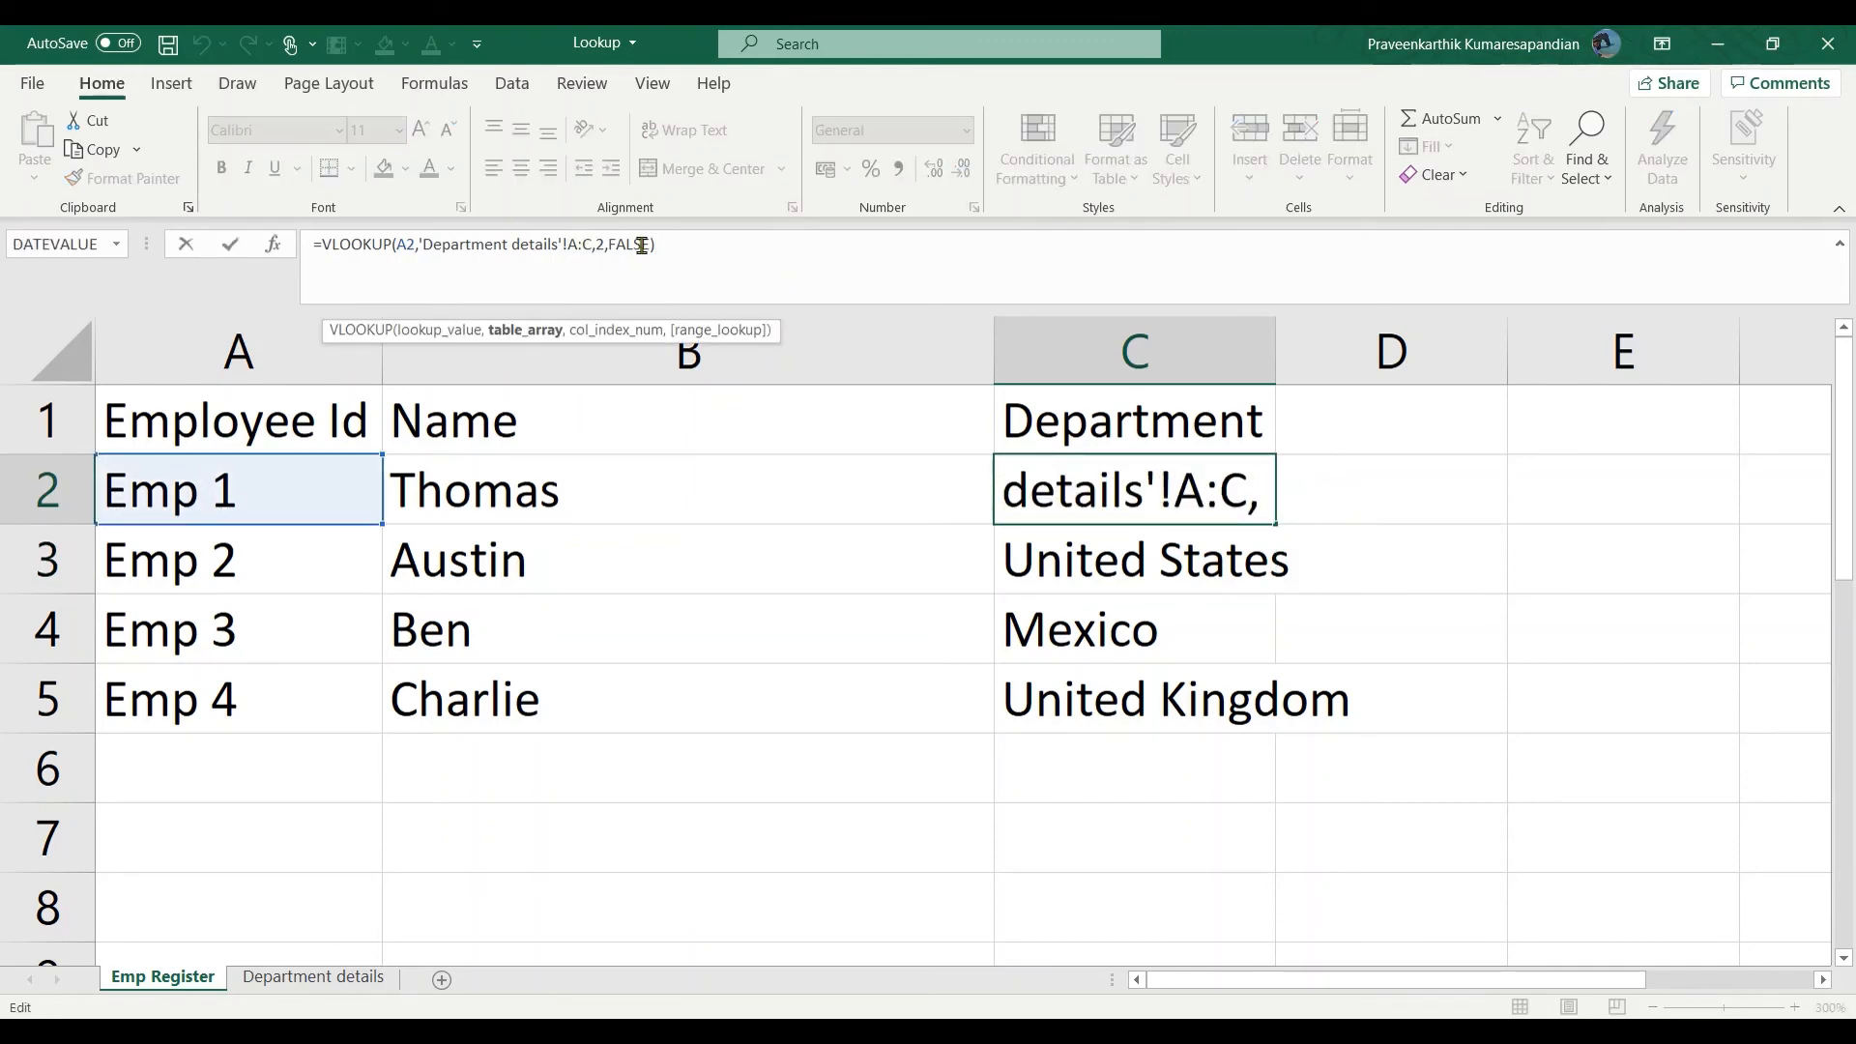
key(Return)
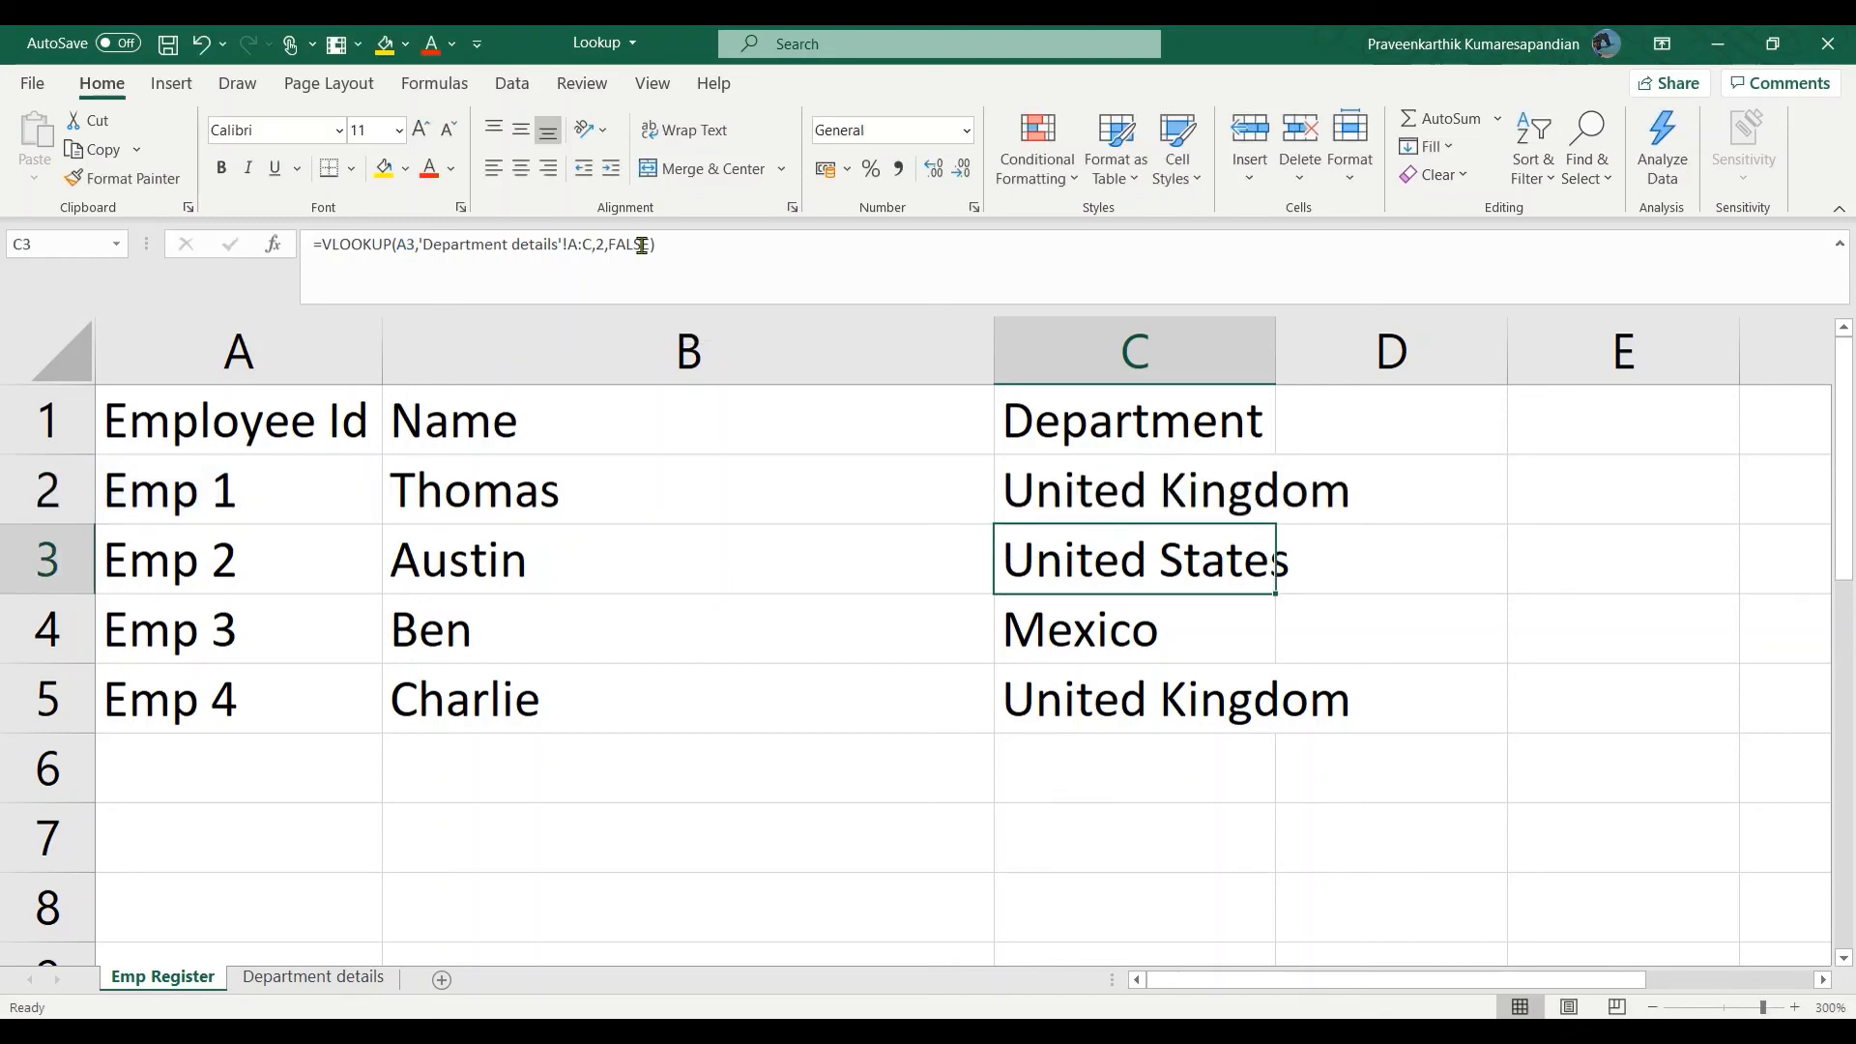
key(Up)
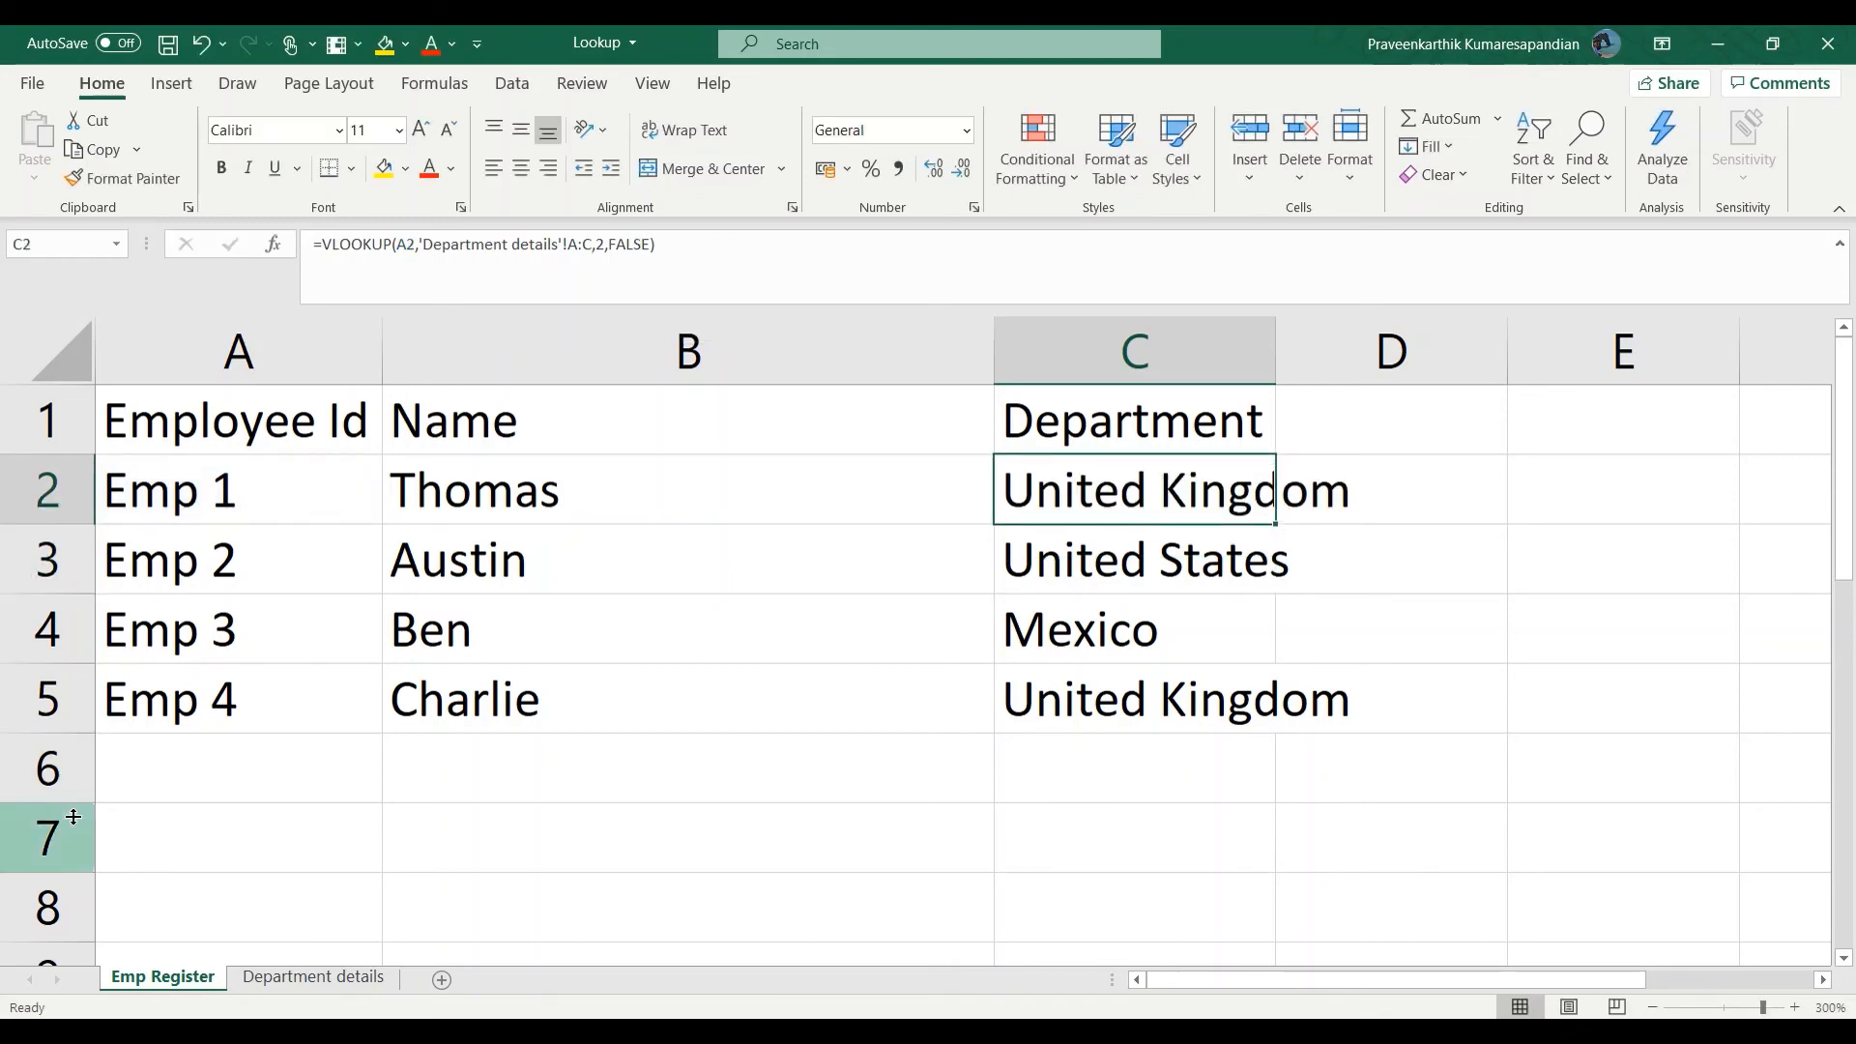
- Compare the table array and column index of the VLOOKUP in C2 of Emp Register with the column order in Department details
click(319, 978)
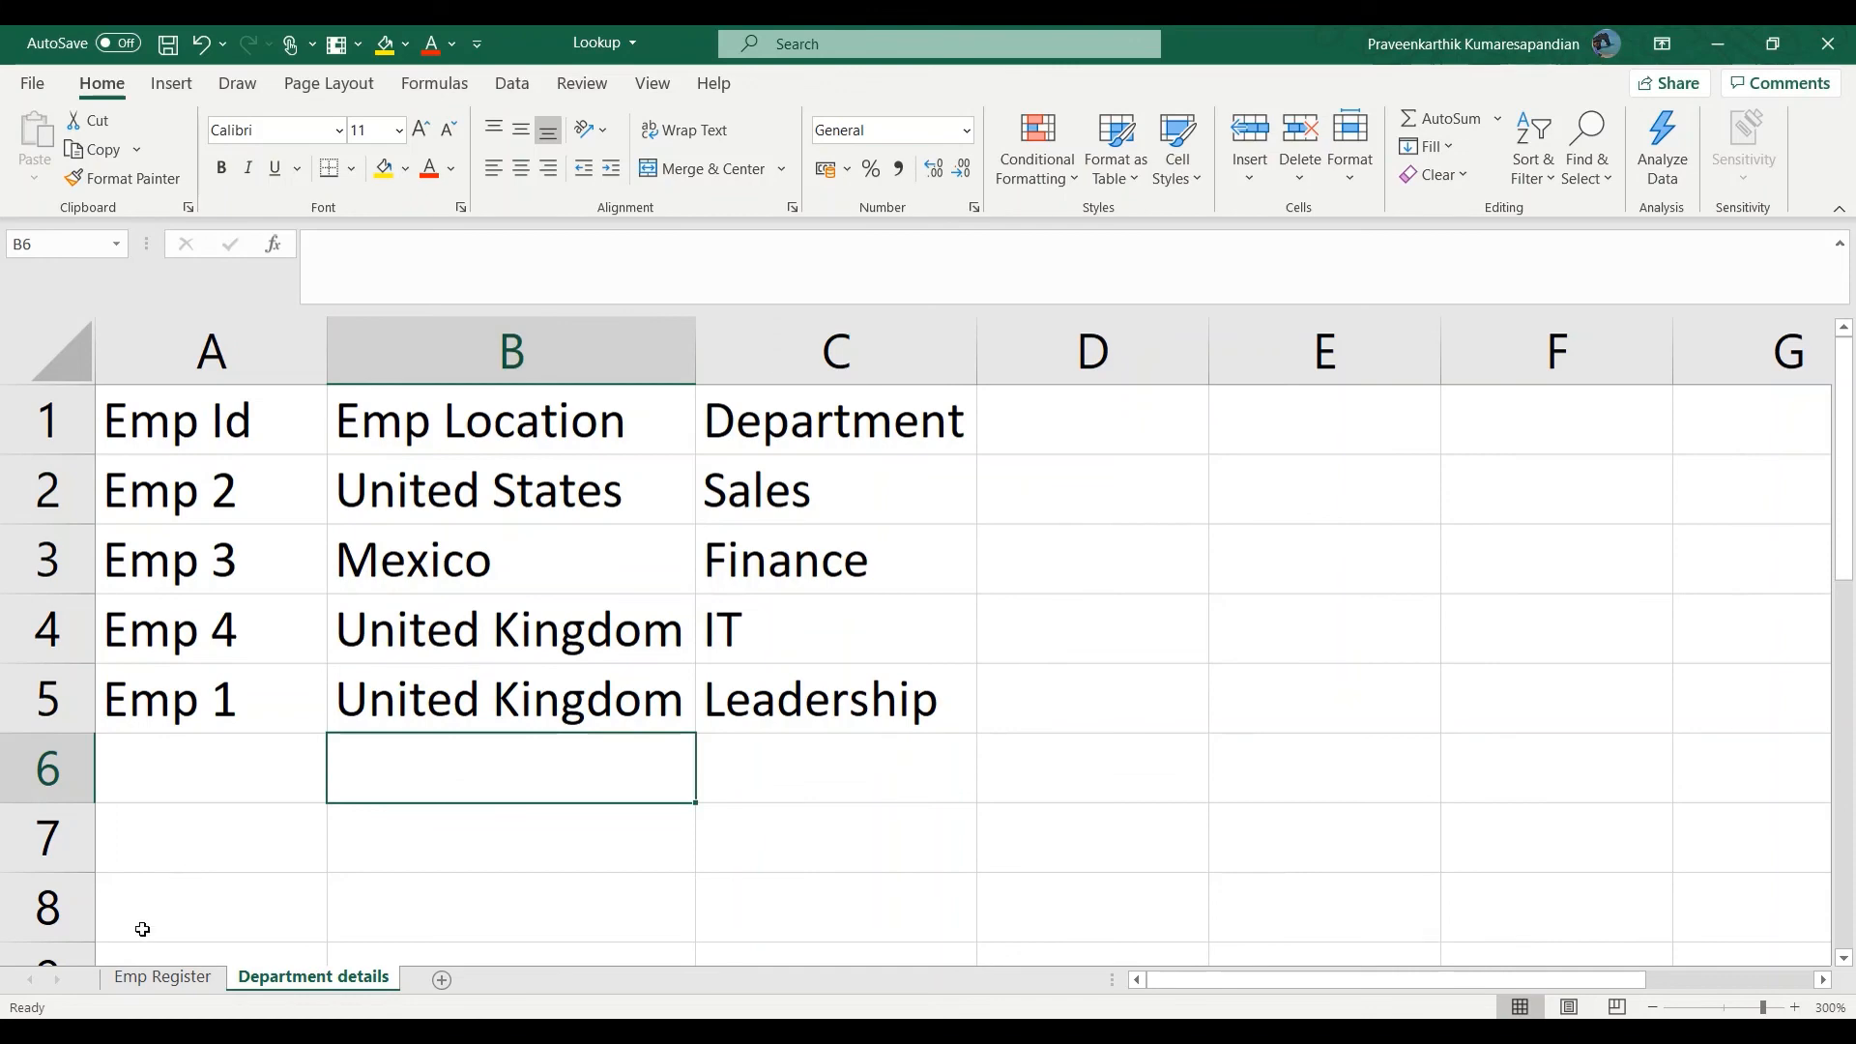
click(145, 978)
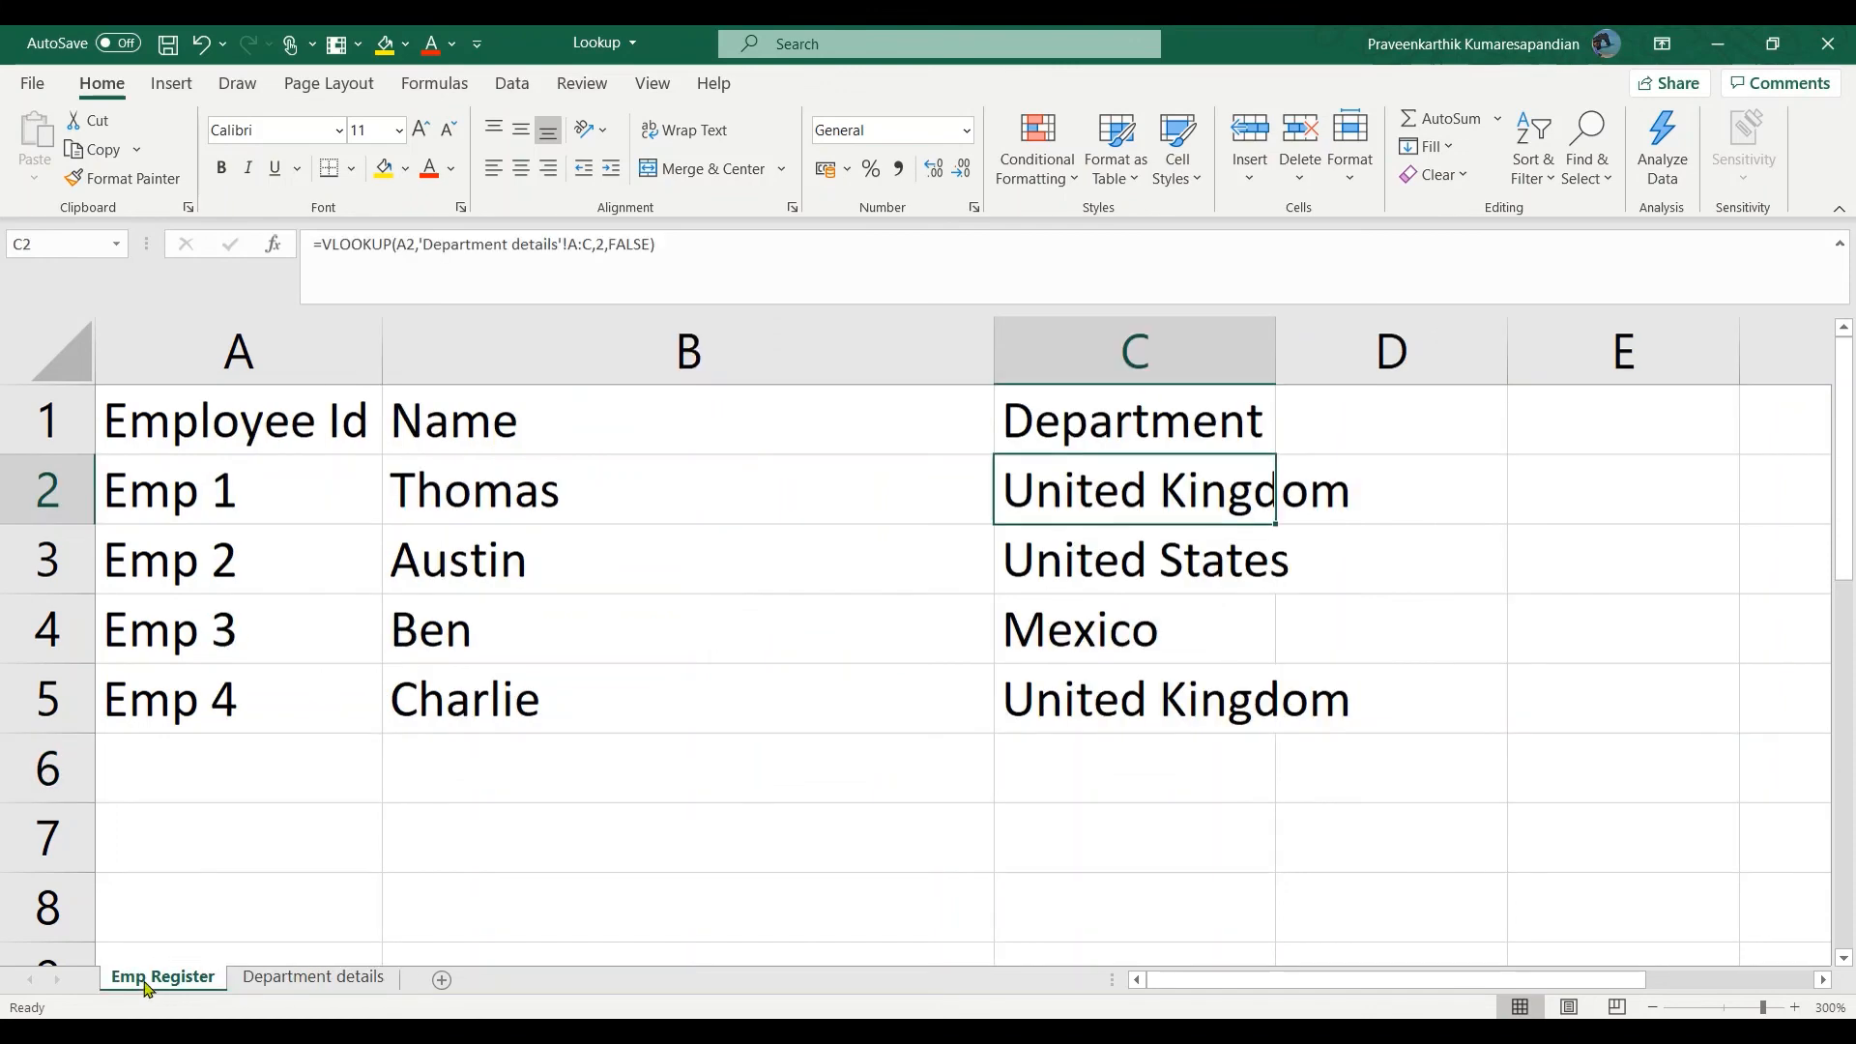
click(592, 243)
key(BackSpace)
text(C,)
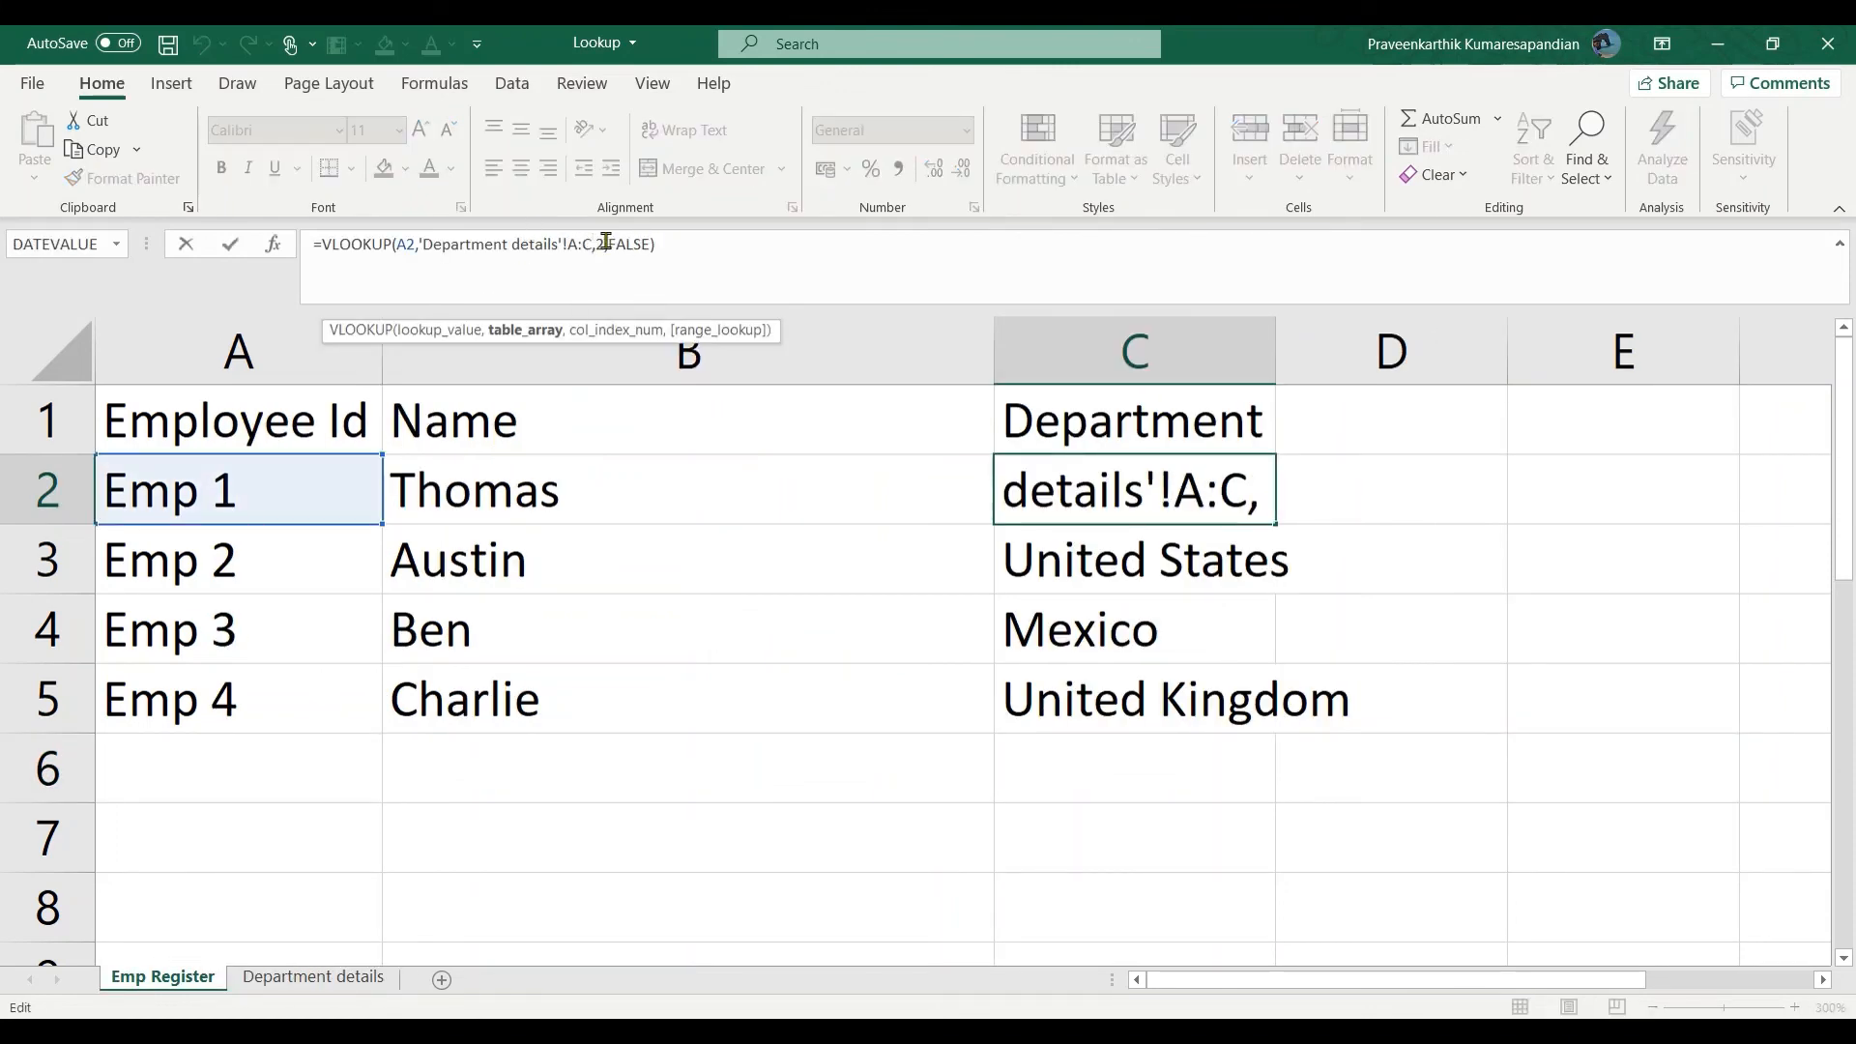
click(601, 244)
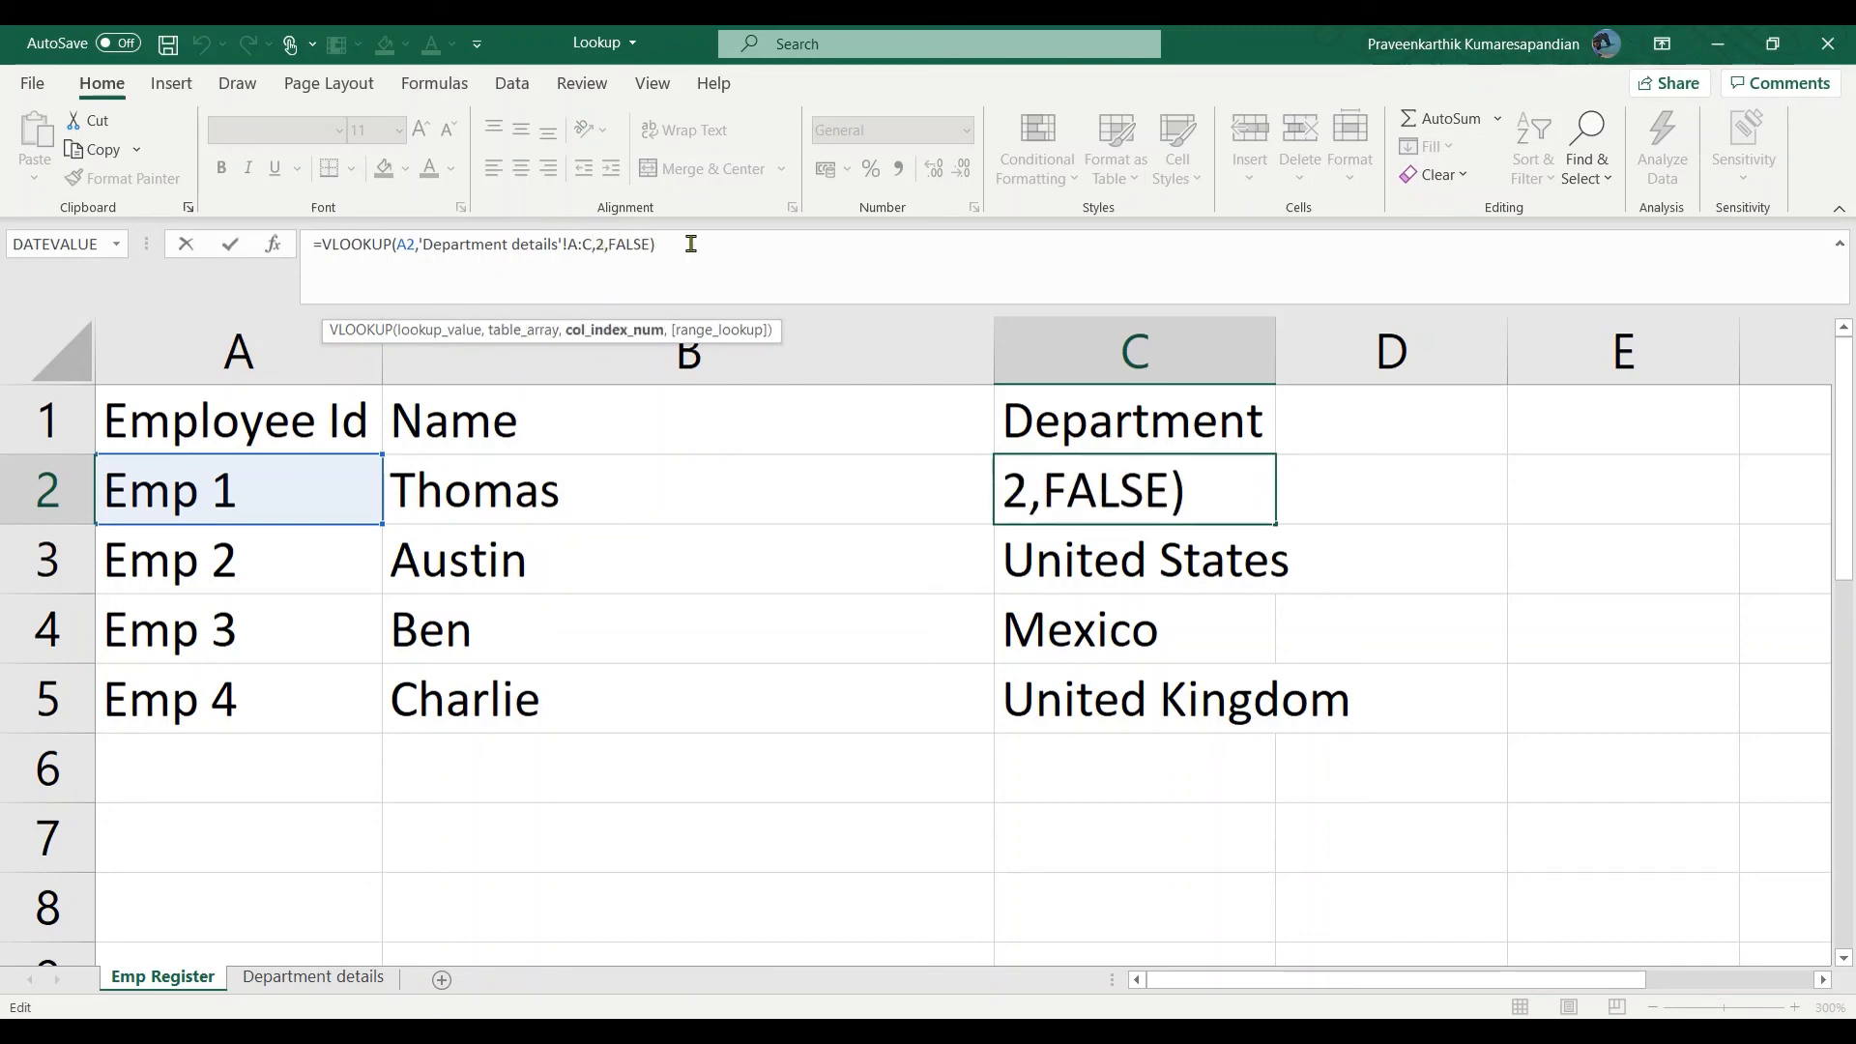
key(Return)
key(Up)
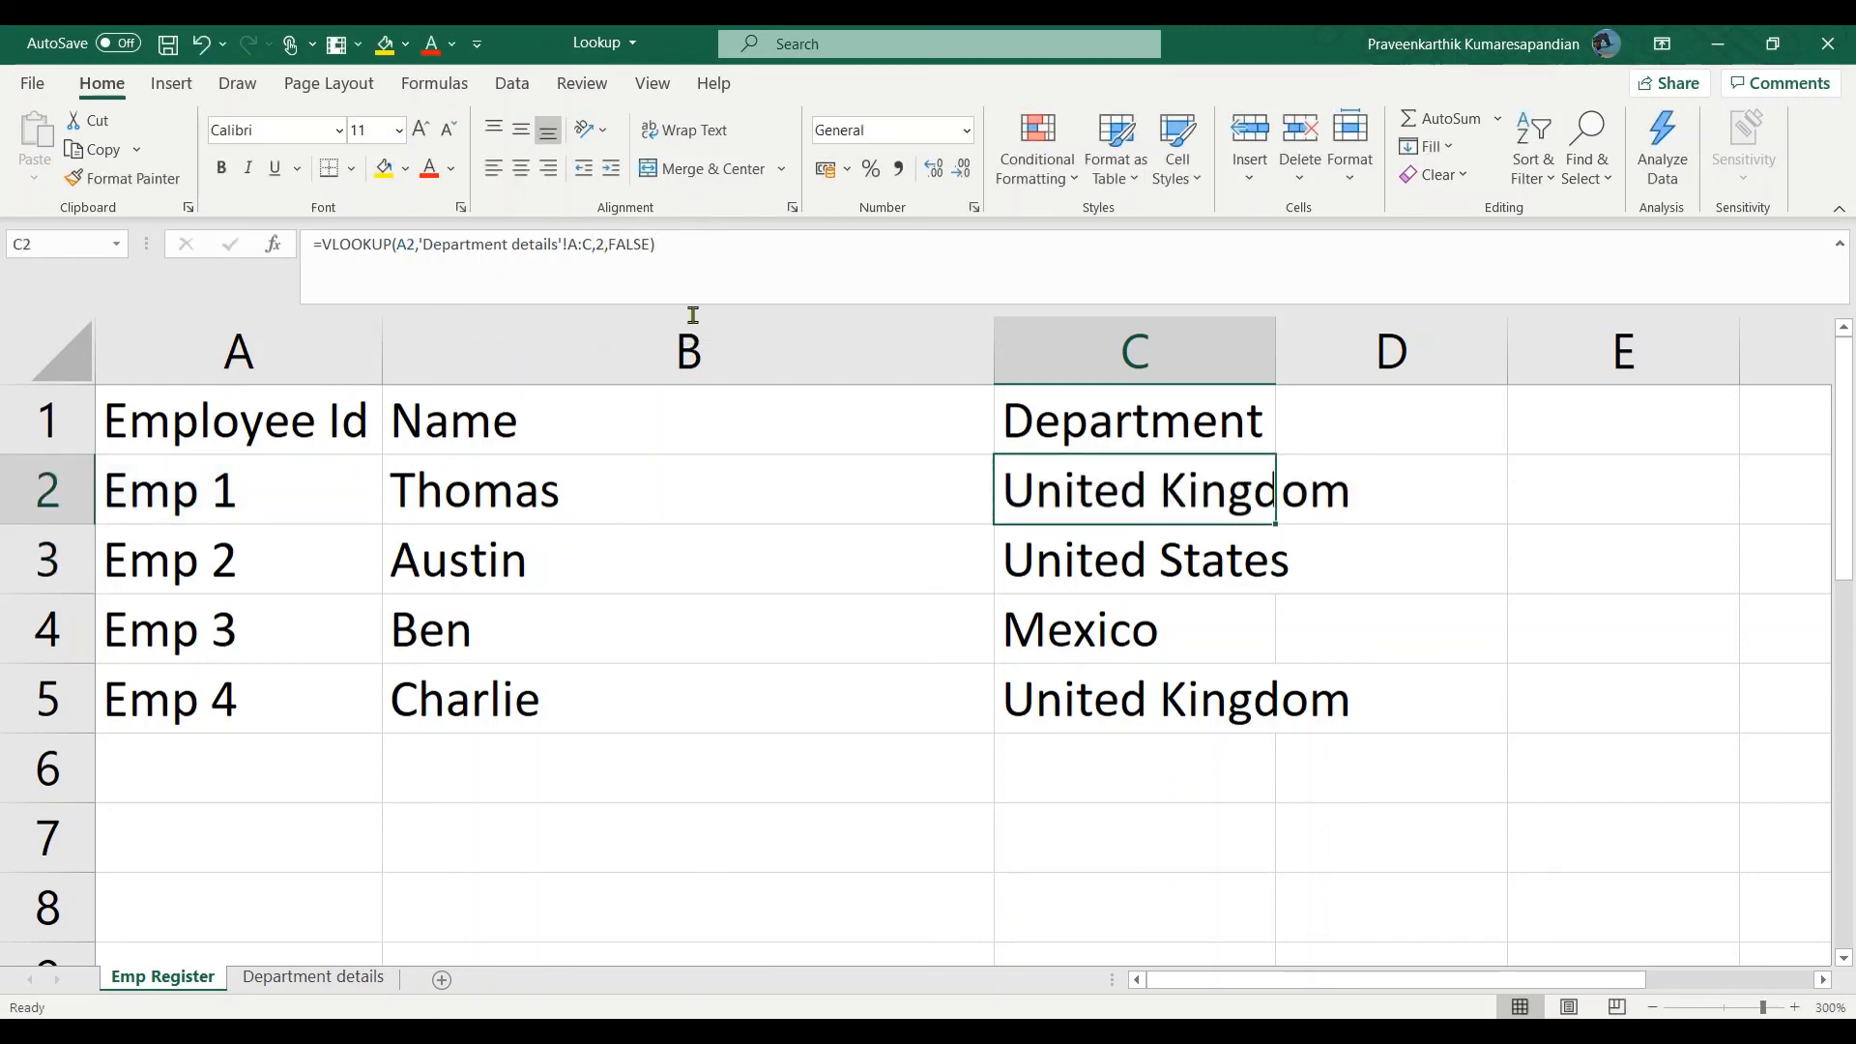
click(311, 977)
drag(208, 355, 702, 374)
click(607, 350)
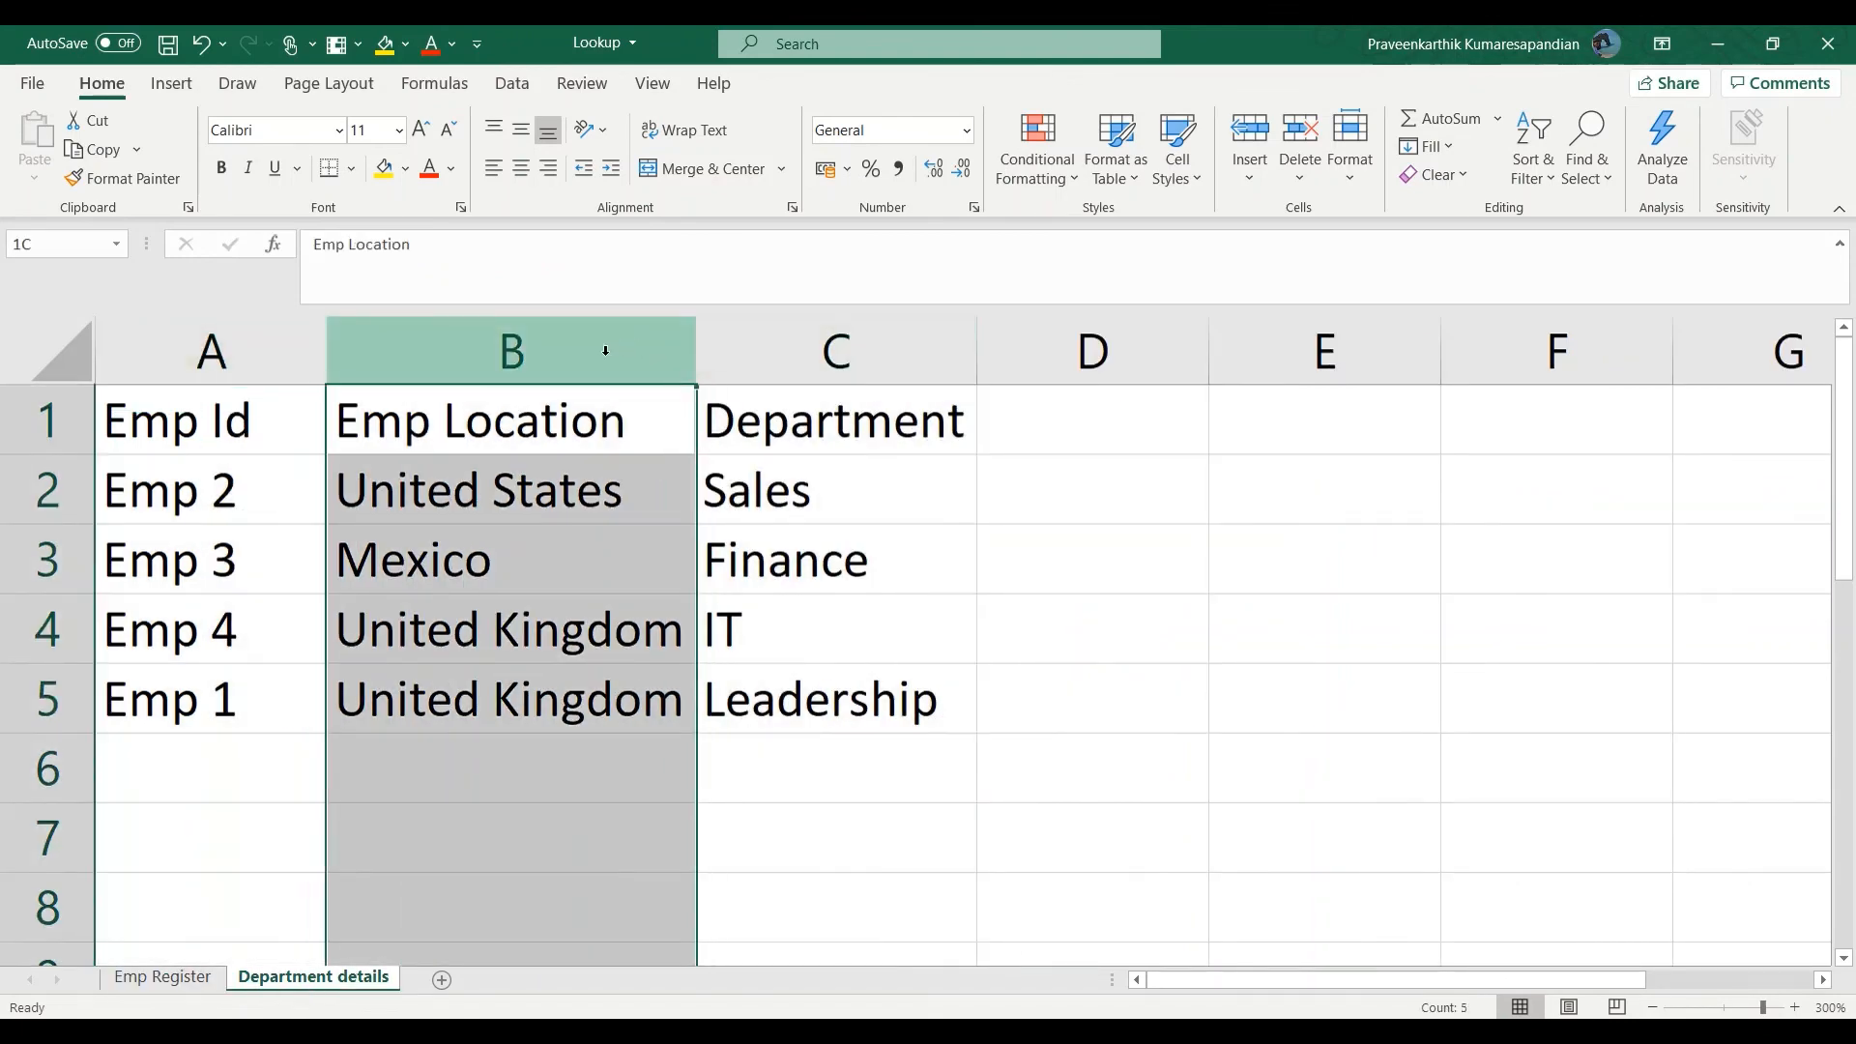
- Set the column index of the VLOOKUP in C2 of Emp Register to 3
click(164, 977)
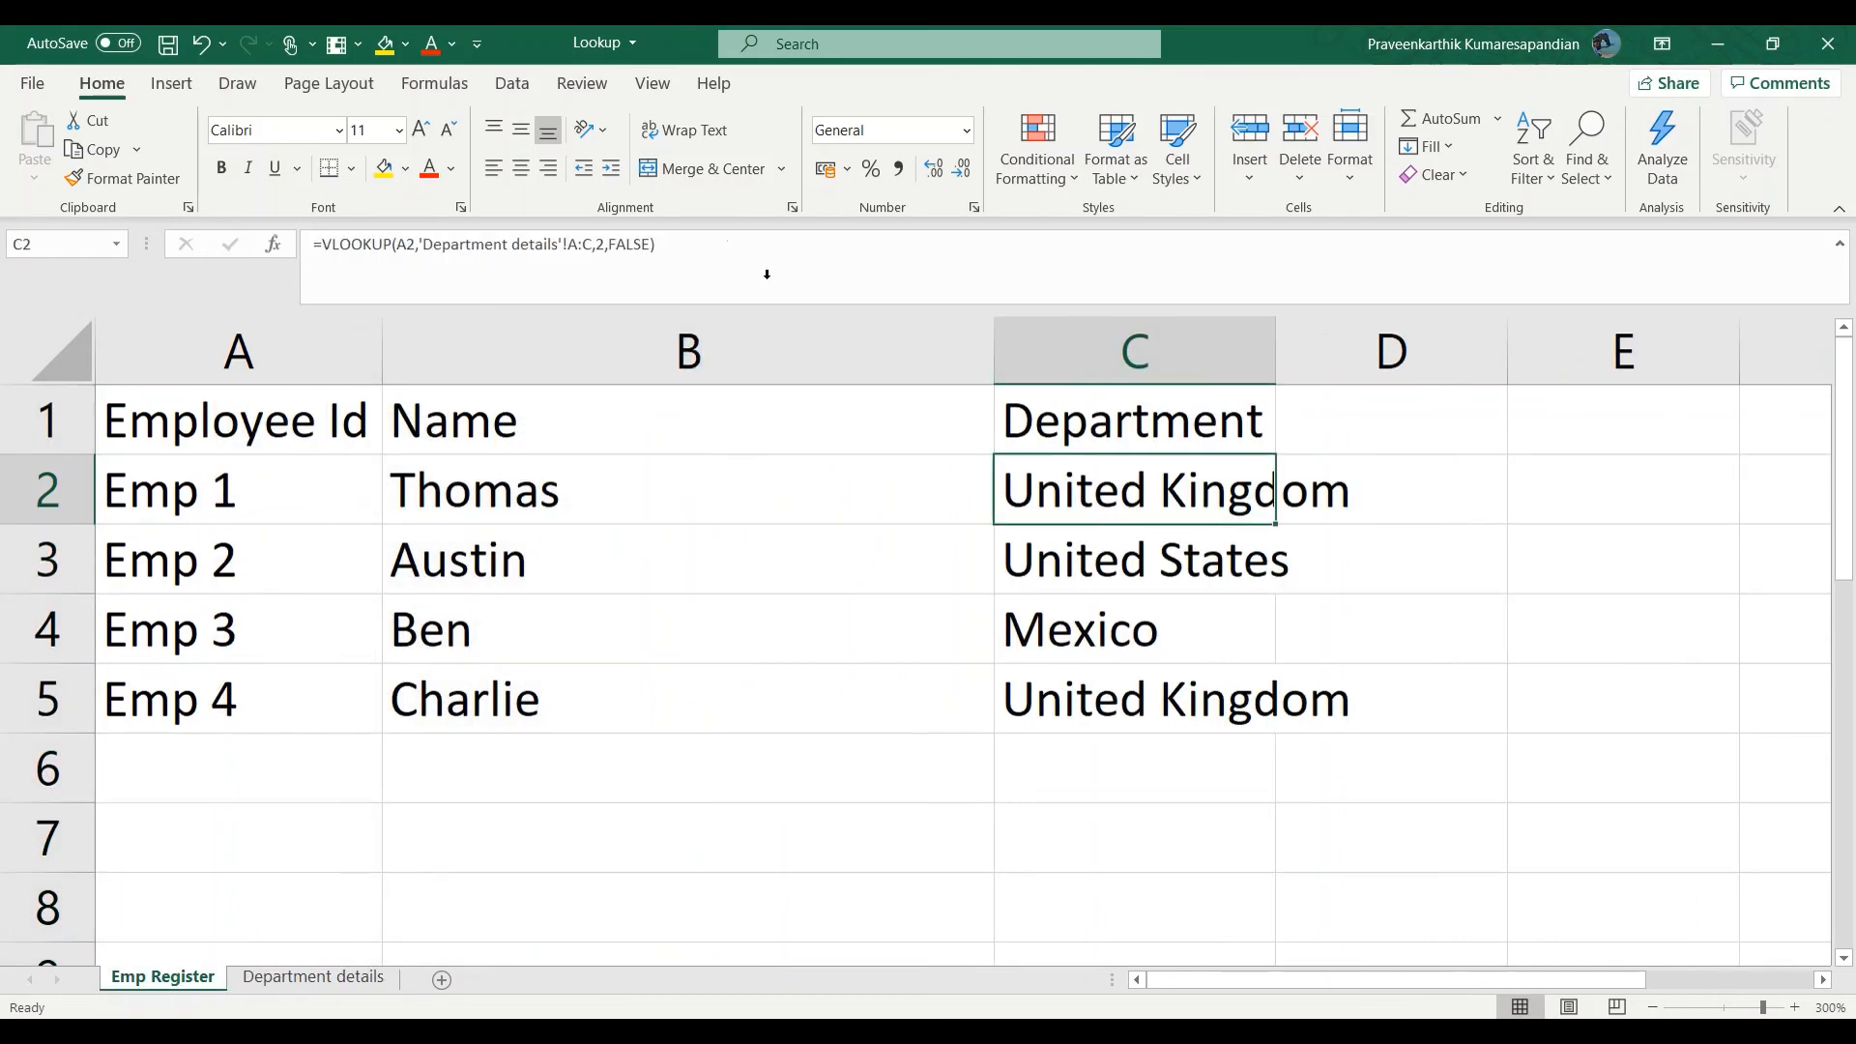
click(602, 250)
key(BackSpace)
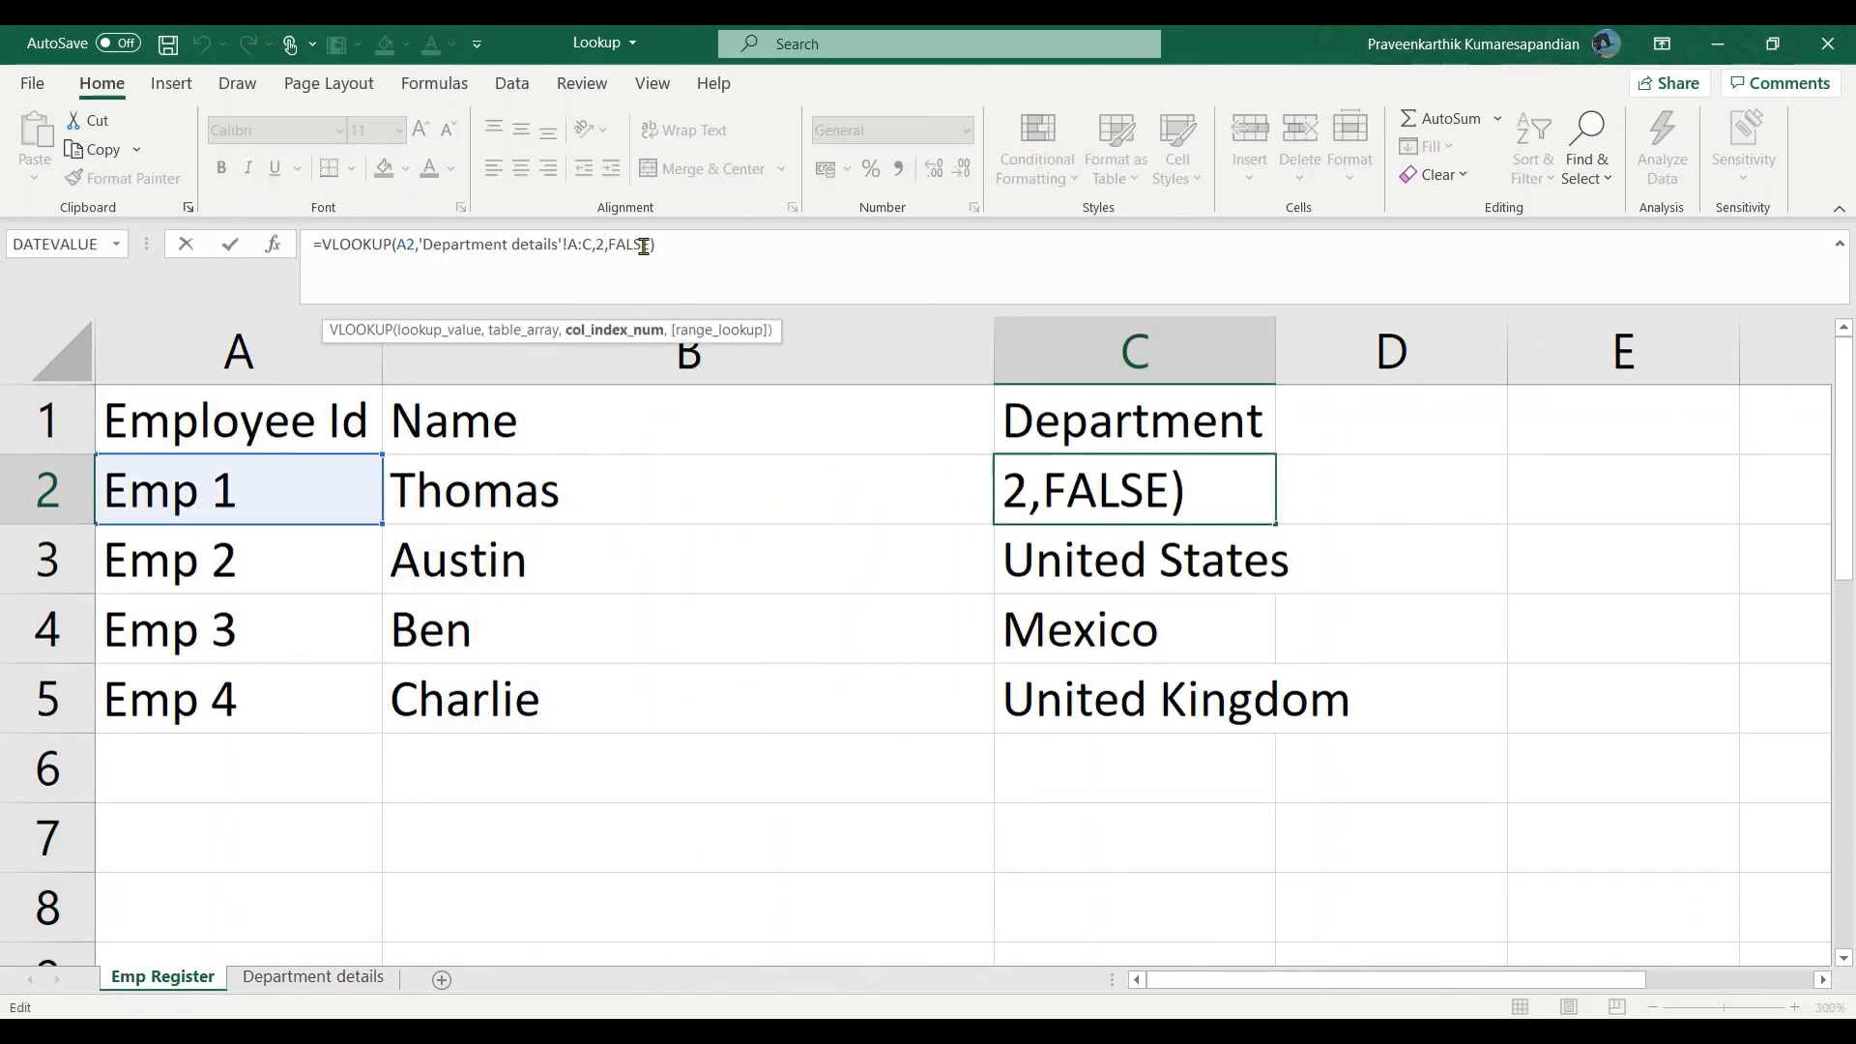
text(2)
key(Return)
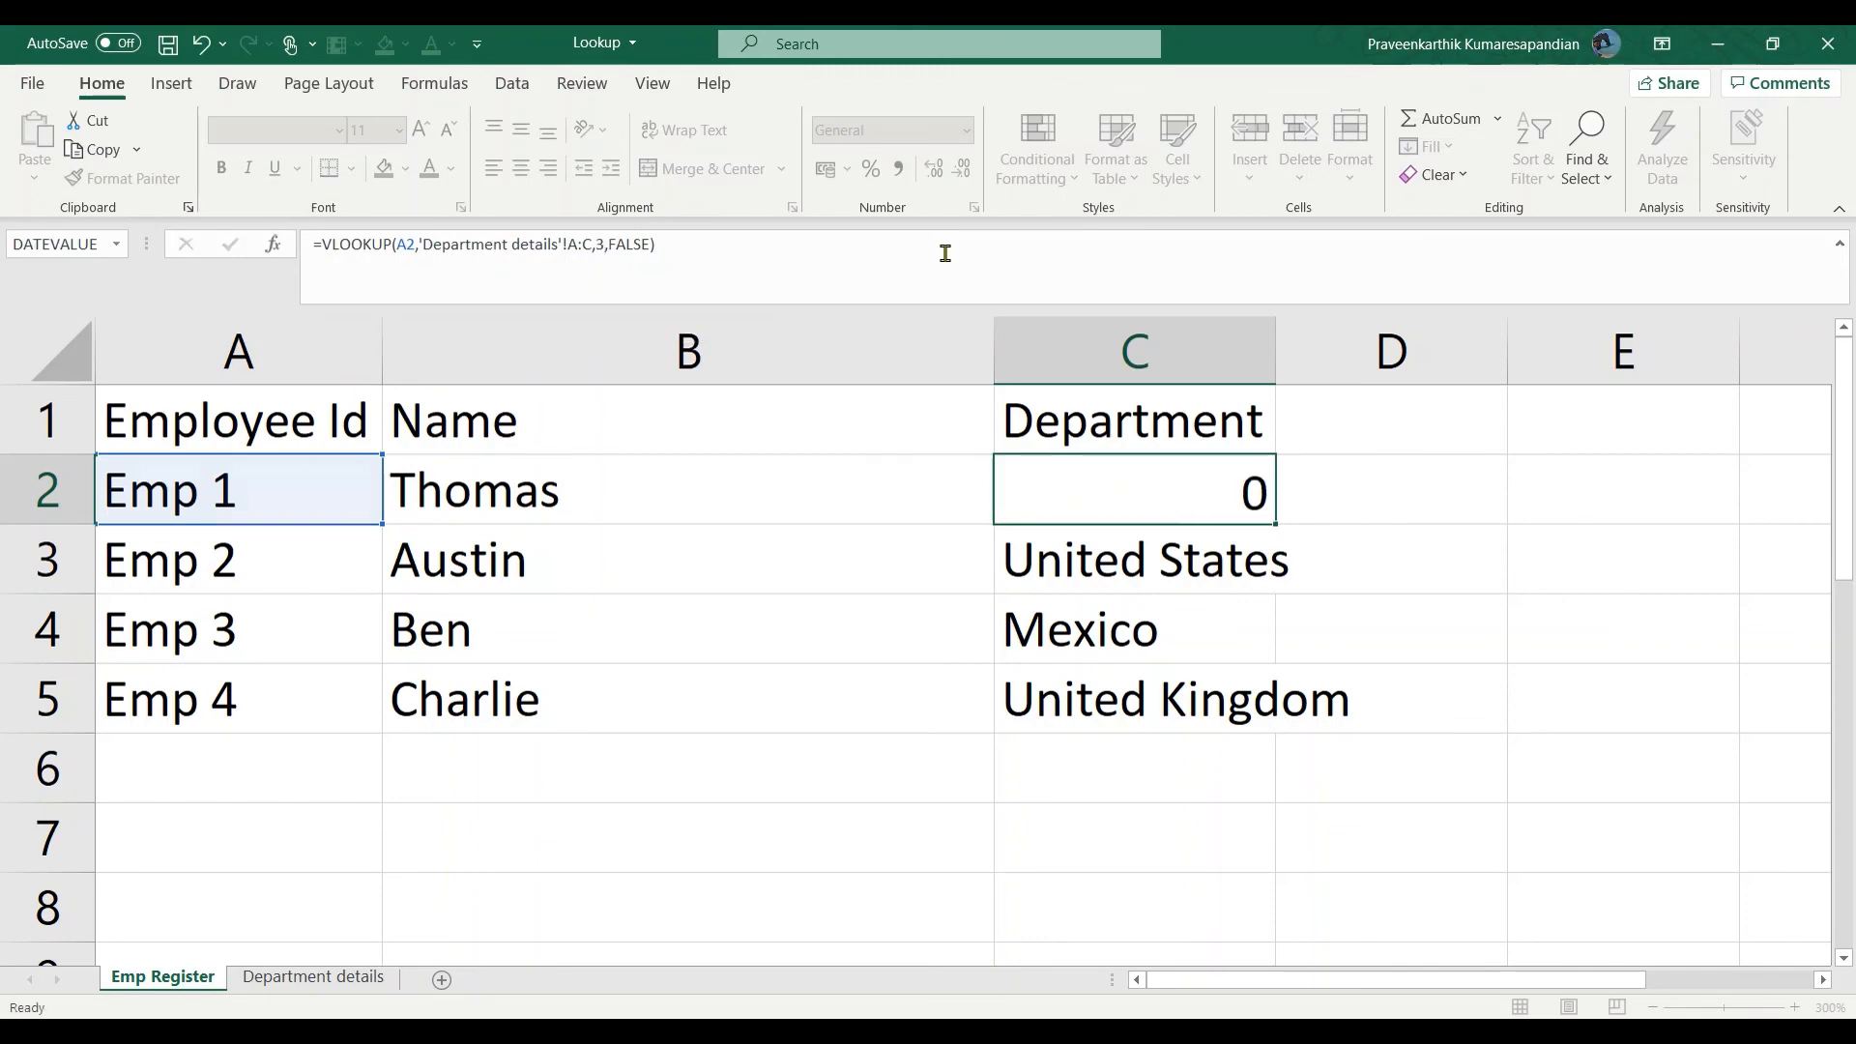
key(Down)
key(Up)
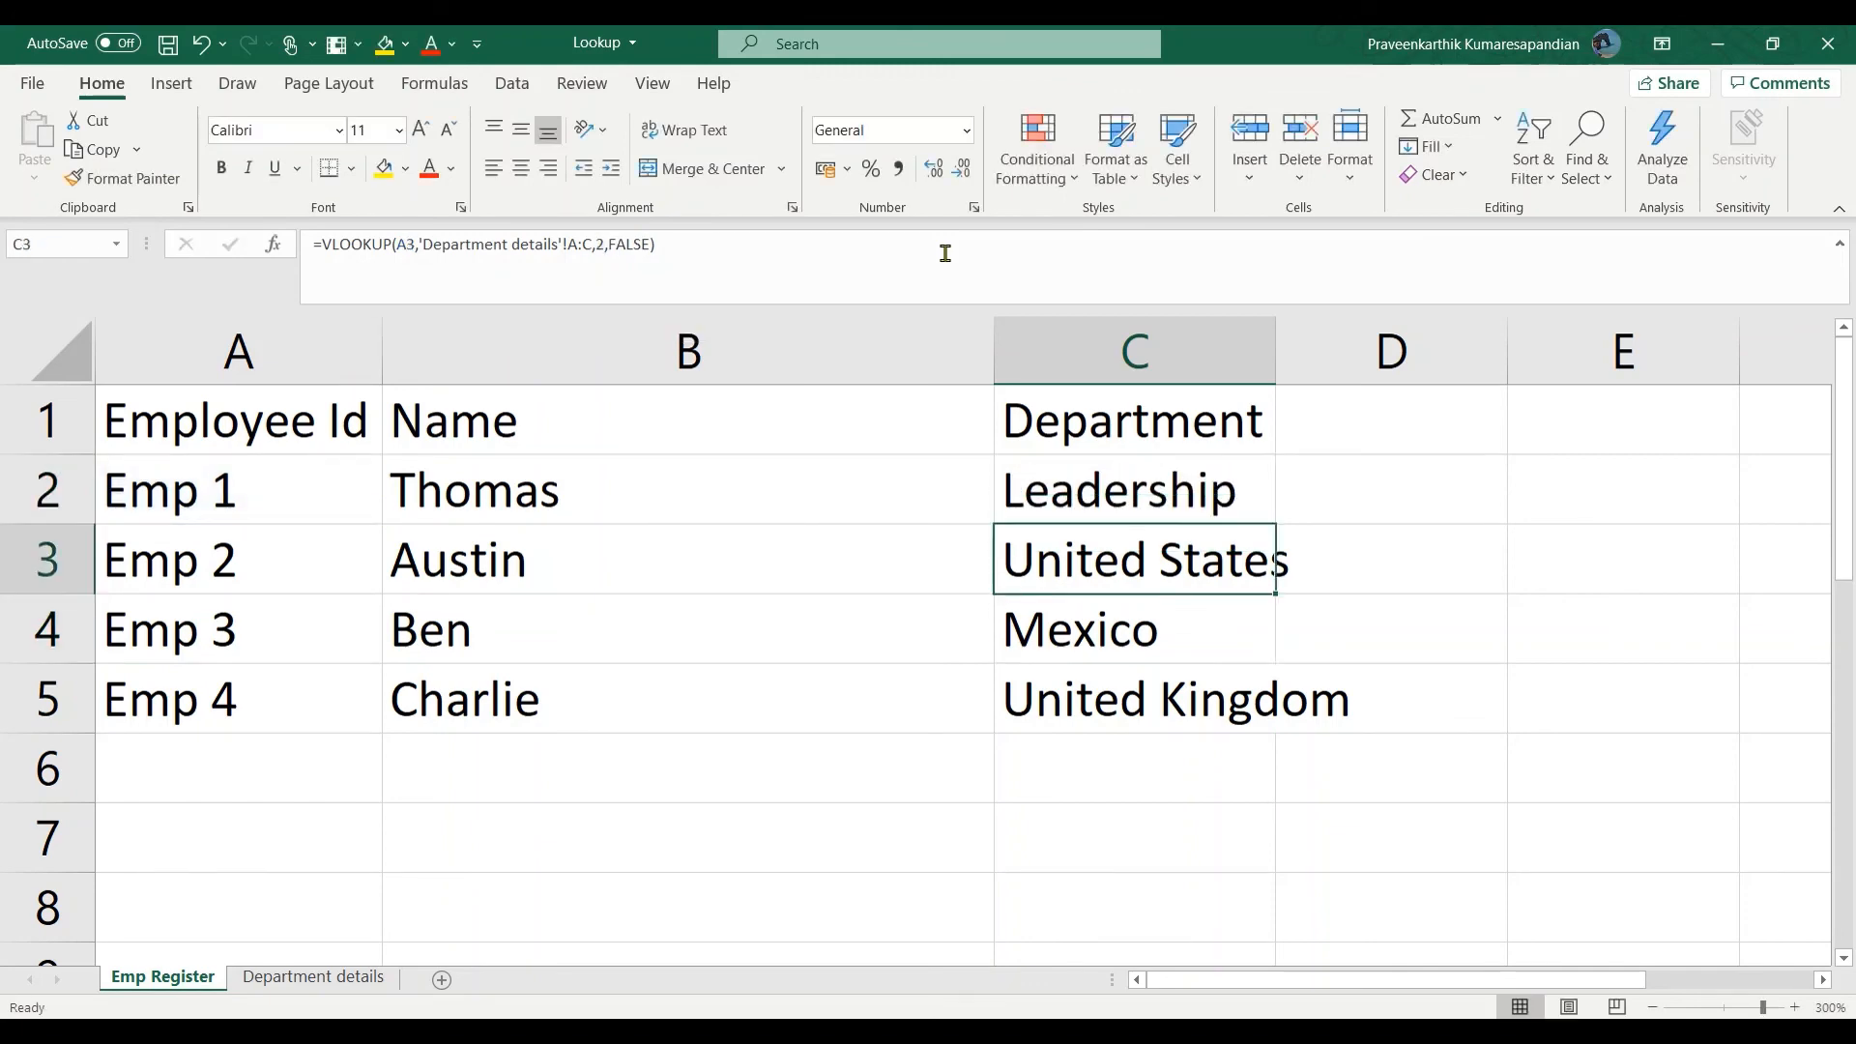
- Fill the corrected VLOOKUP formula from C2 down through C5 in the Department column
click(1193, 496)
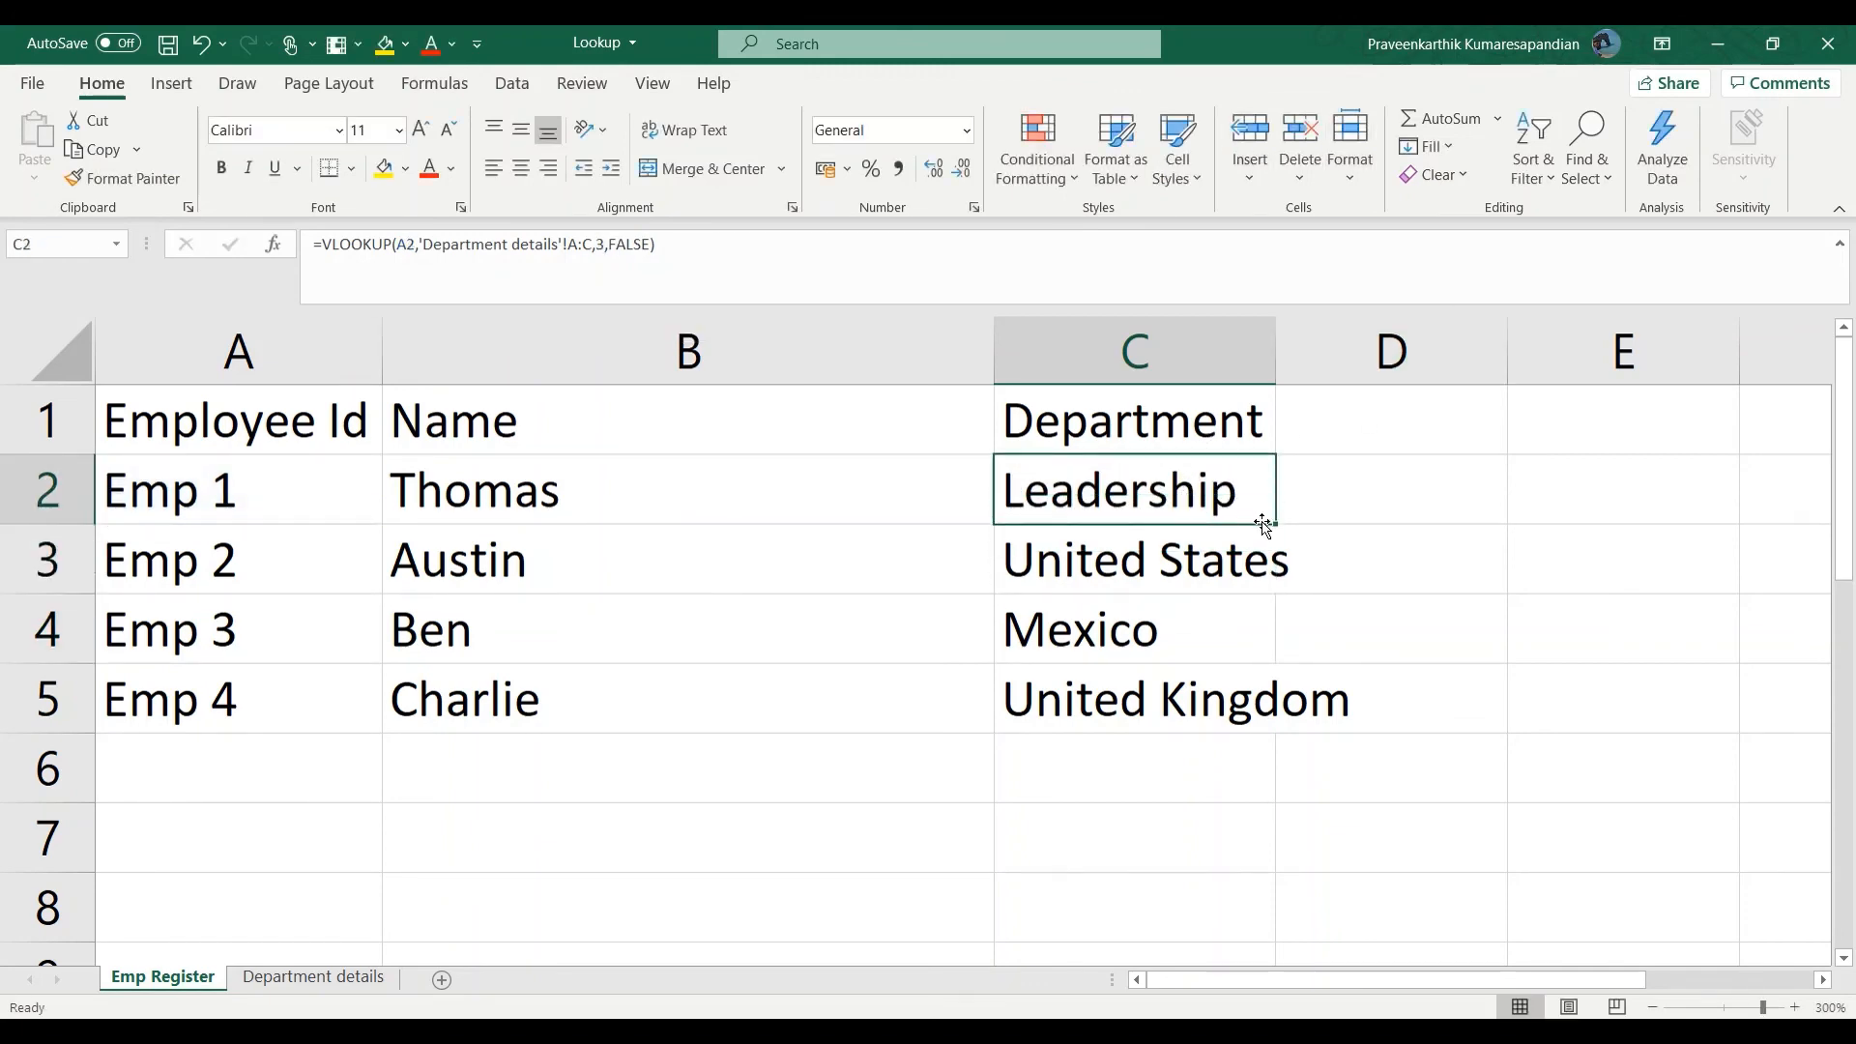
drag(1274, 524, 1274, 725)
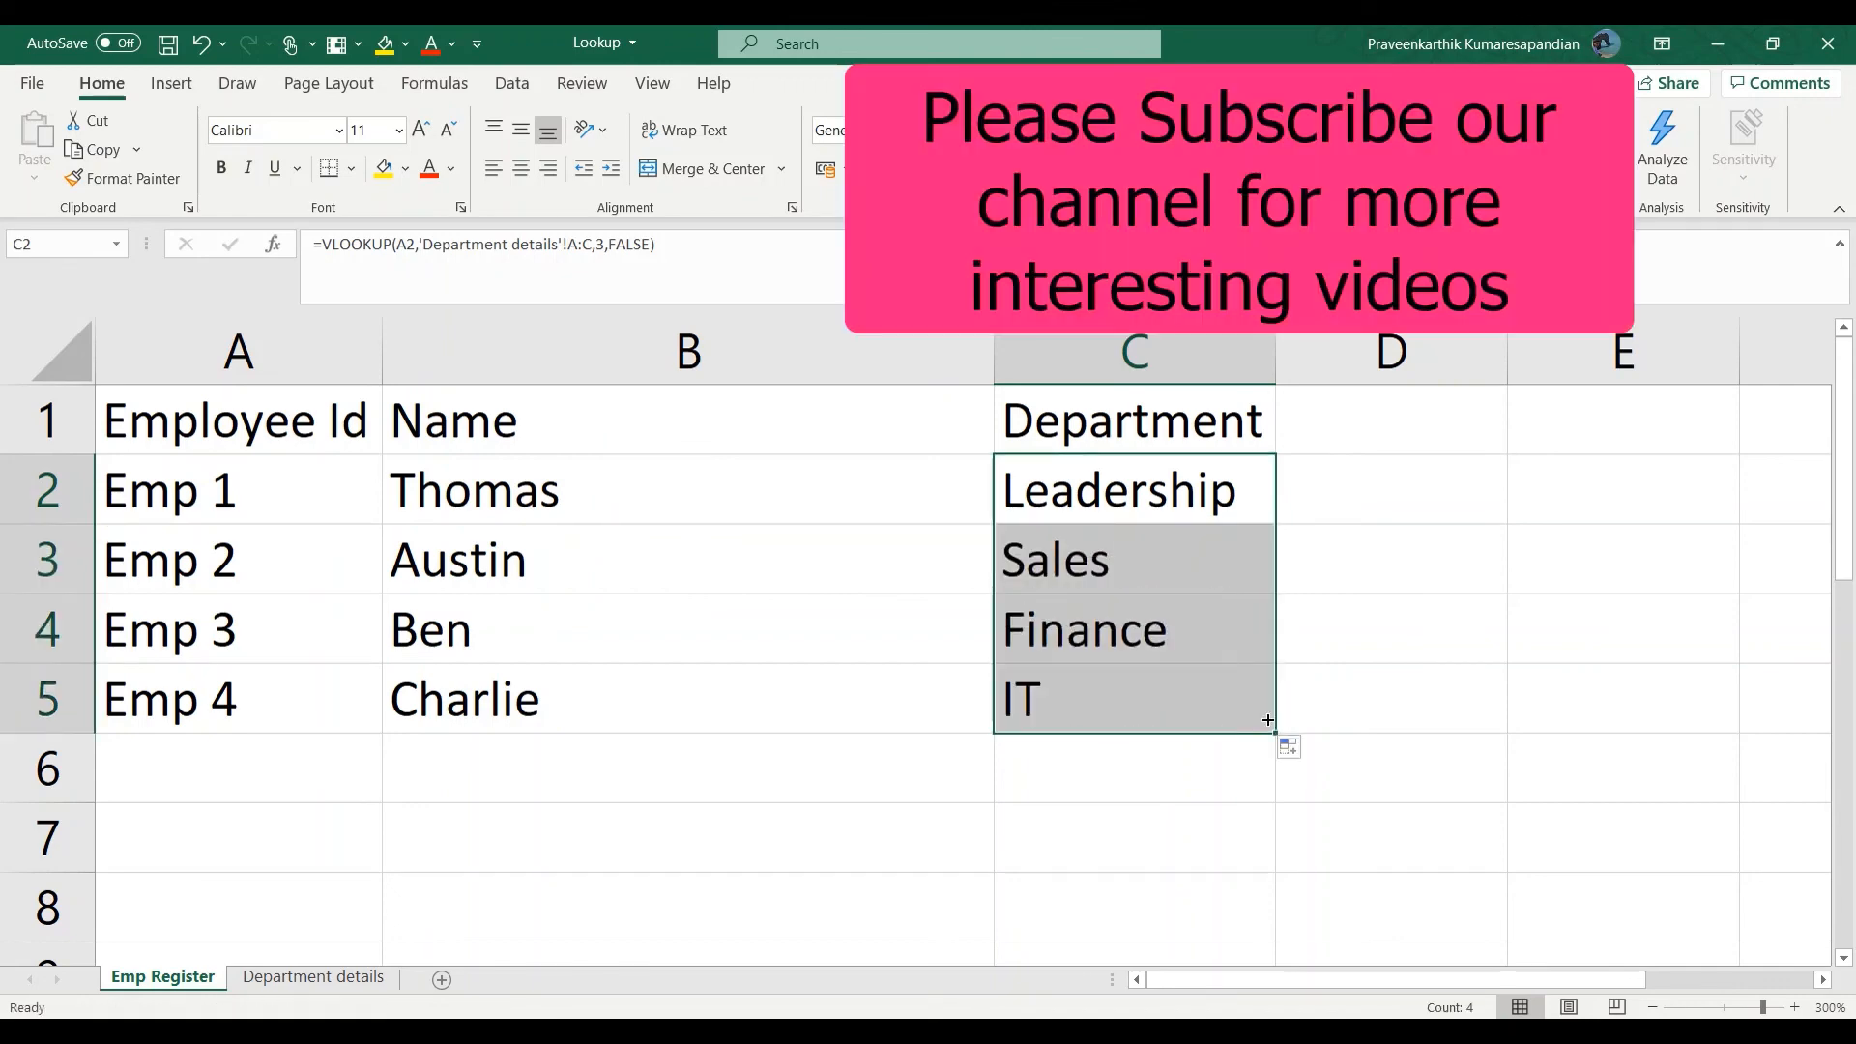
click(1119, 519)
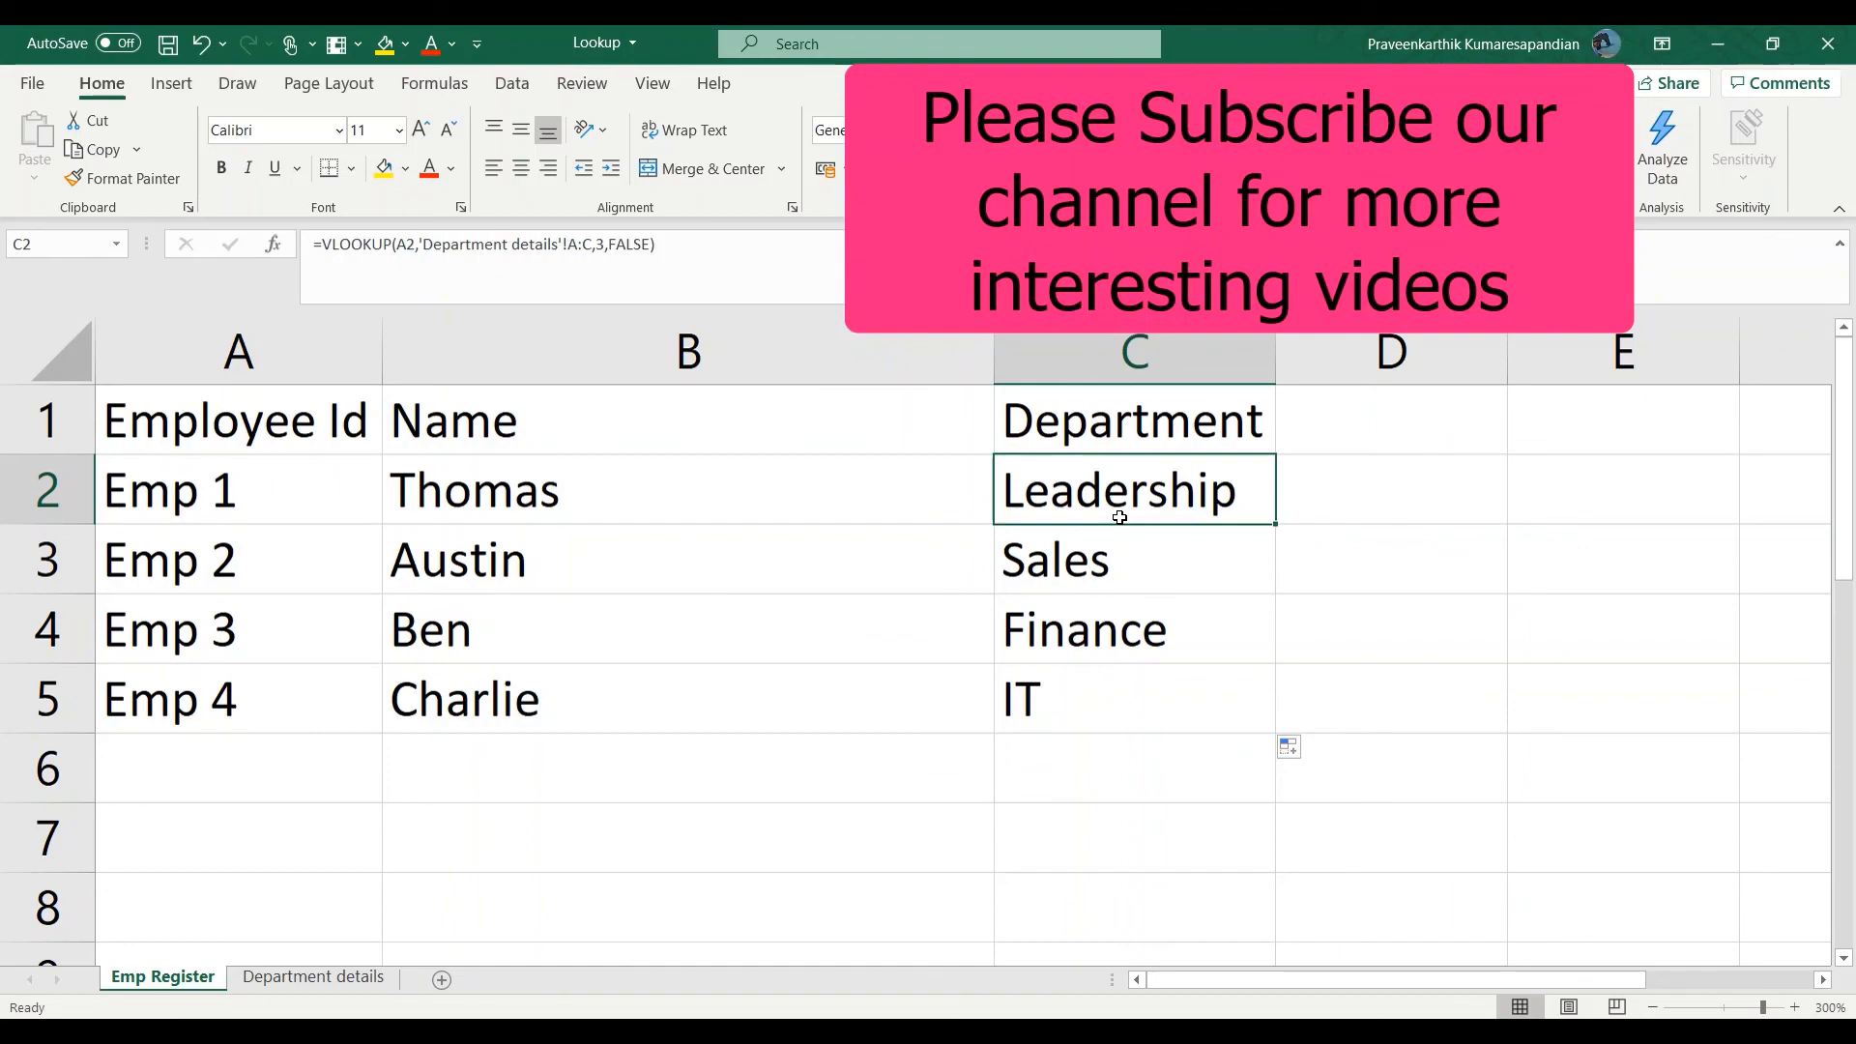